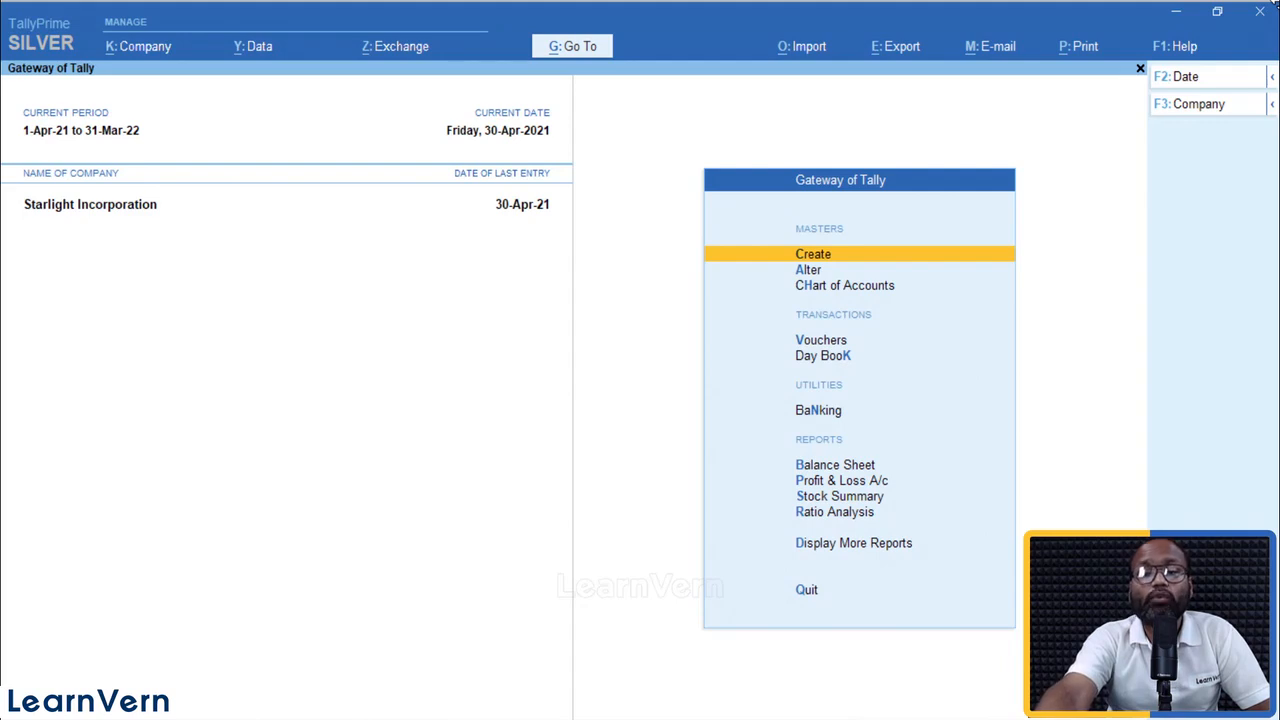
# Enable Cost Centres in the company features of Starlight Incorporation and save the settings
pyautogui.press('F11')
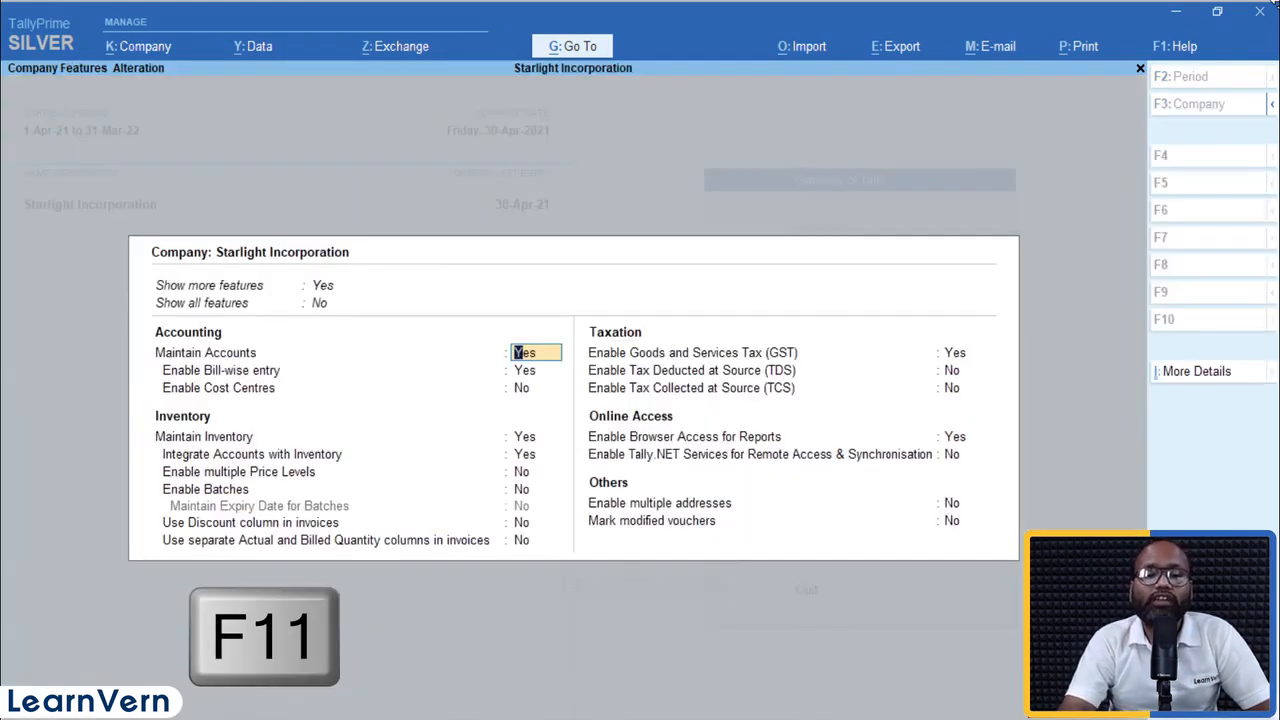
pyautogui.press('Return')
pyautogui.press('Return')
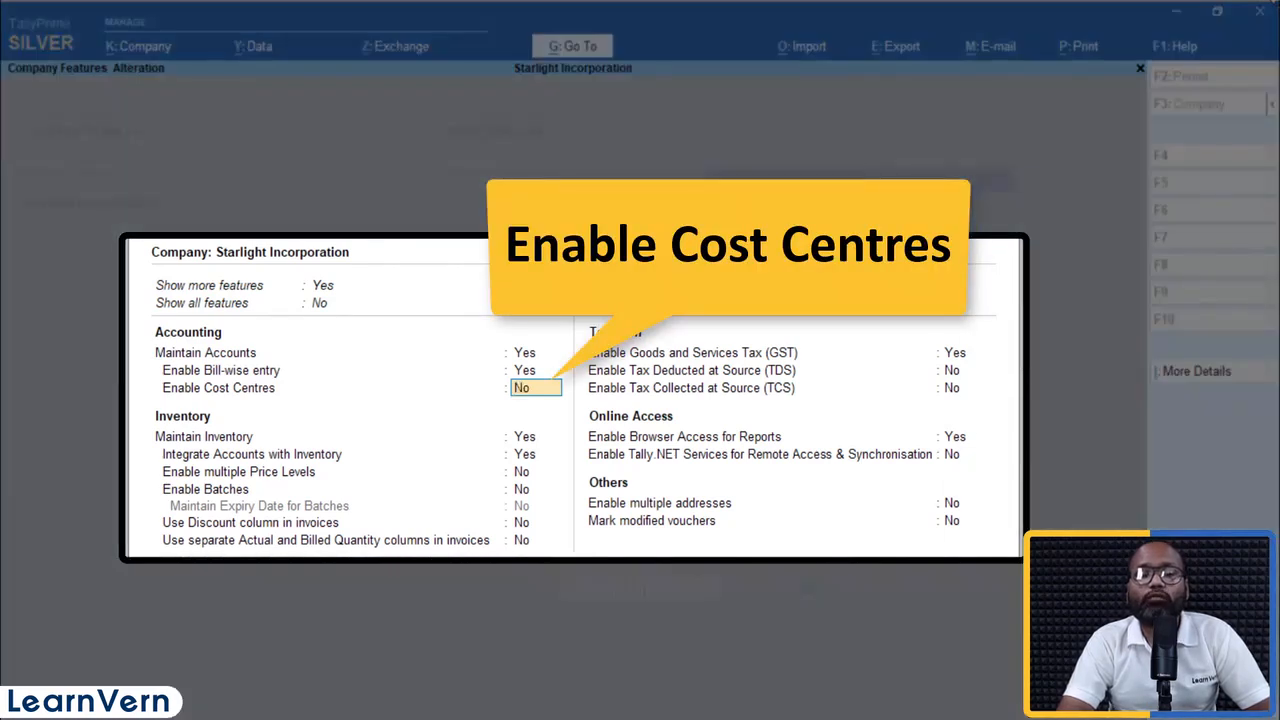
pyautogui.write('y')
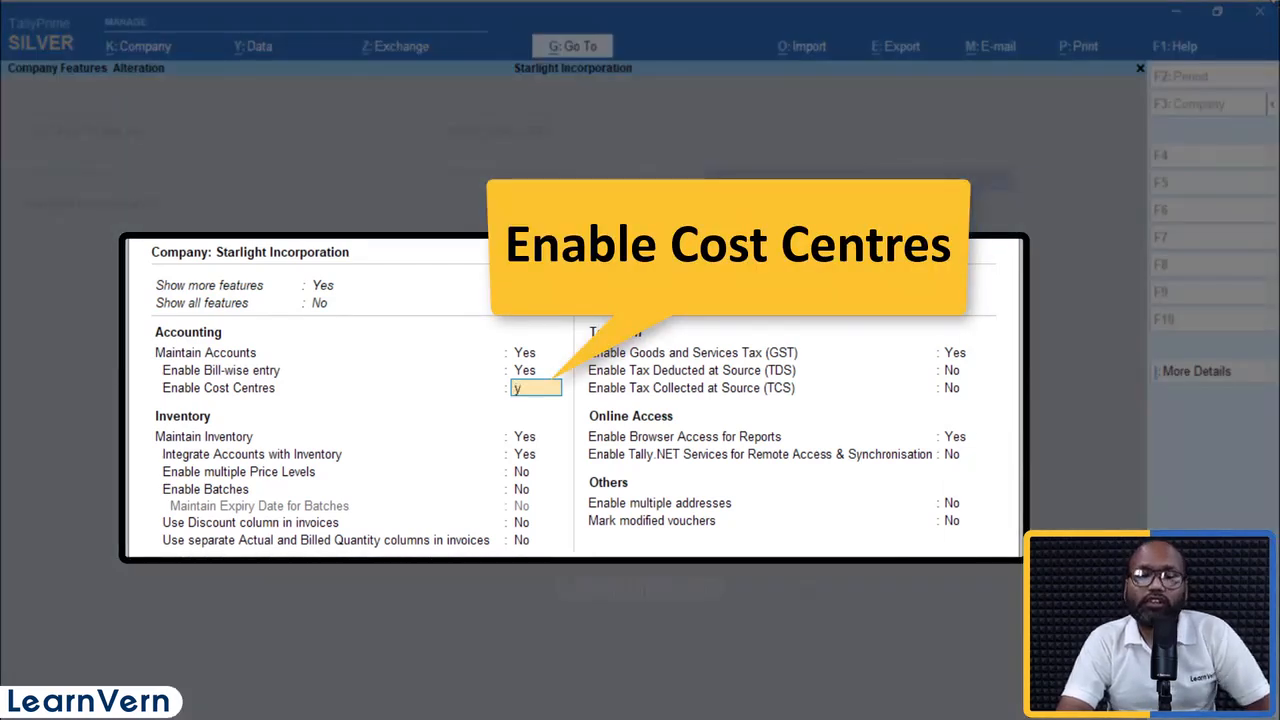
pyautogui.press('Return')
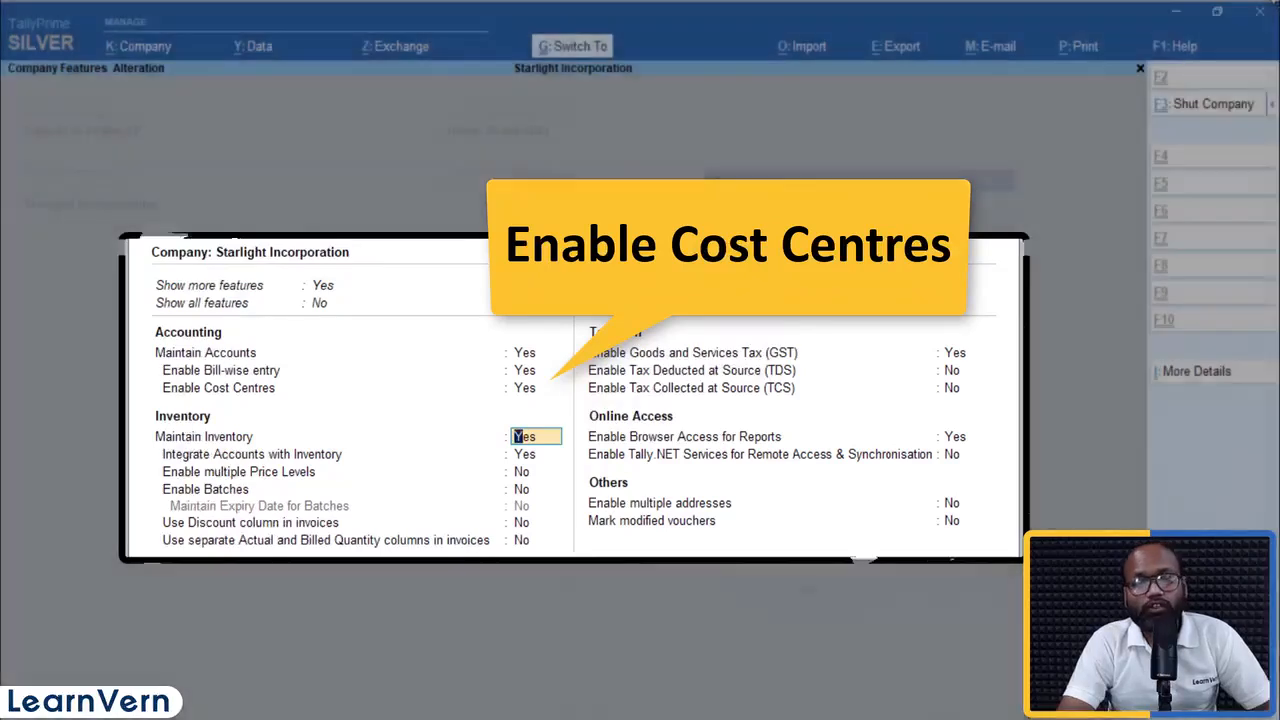
pyautogui.hotkey('ctrl', 'a')
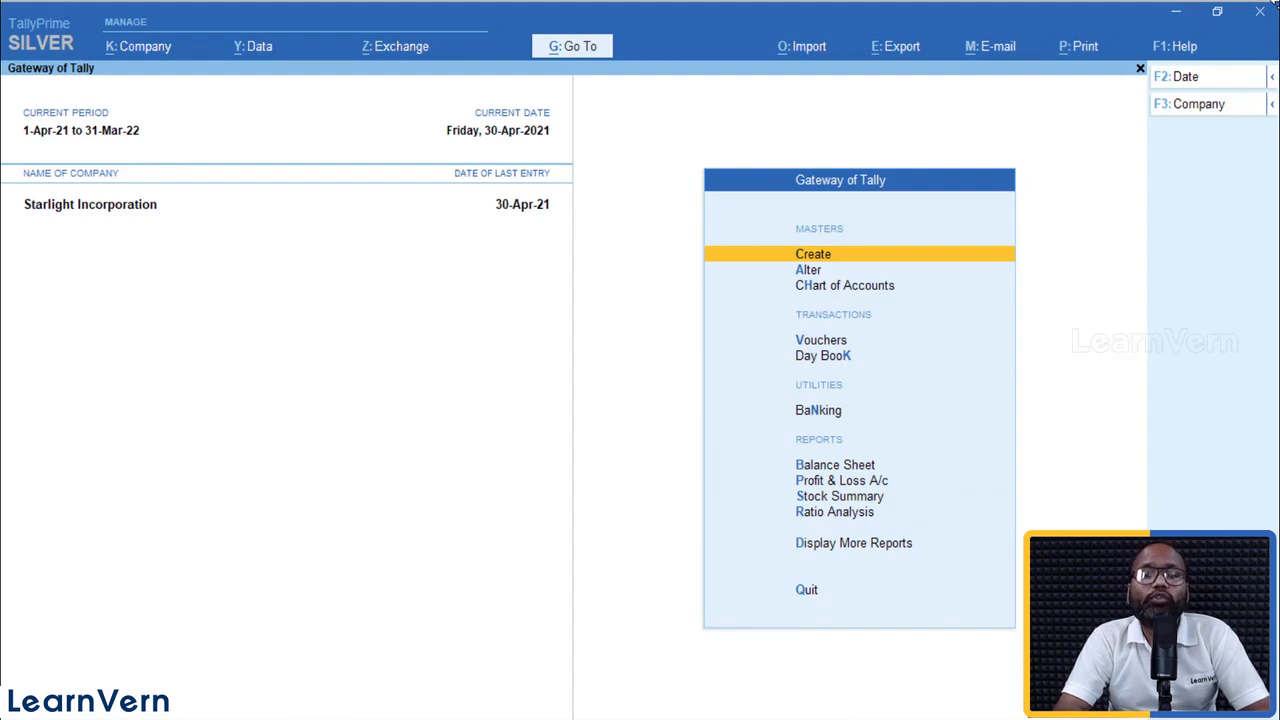
# Expand the list of masters to show more types and start creating a Cost Centre
pyautogui.press('Return')
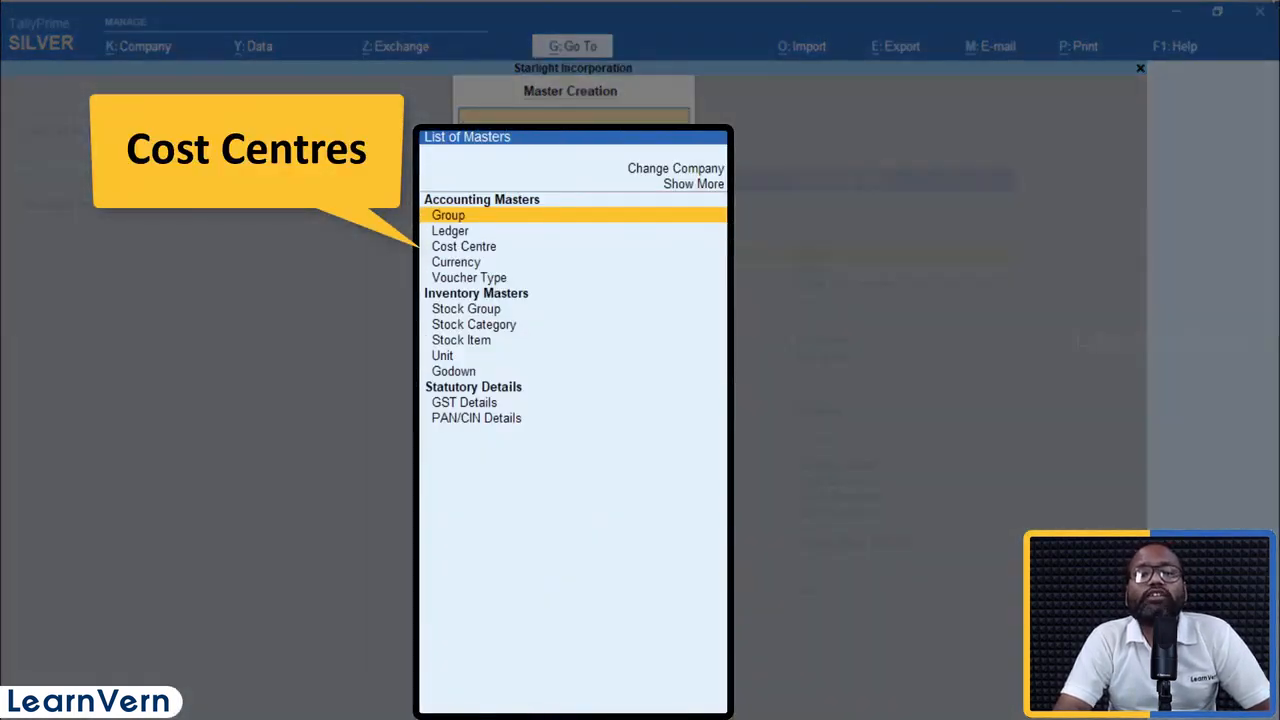
pyautogui.press('Down')
pyautogui.press('Down')
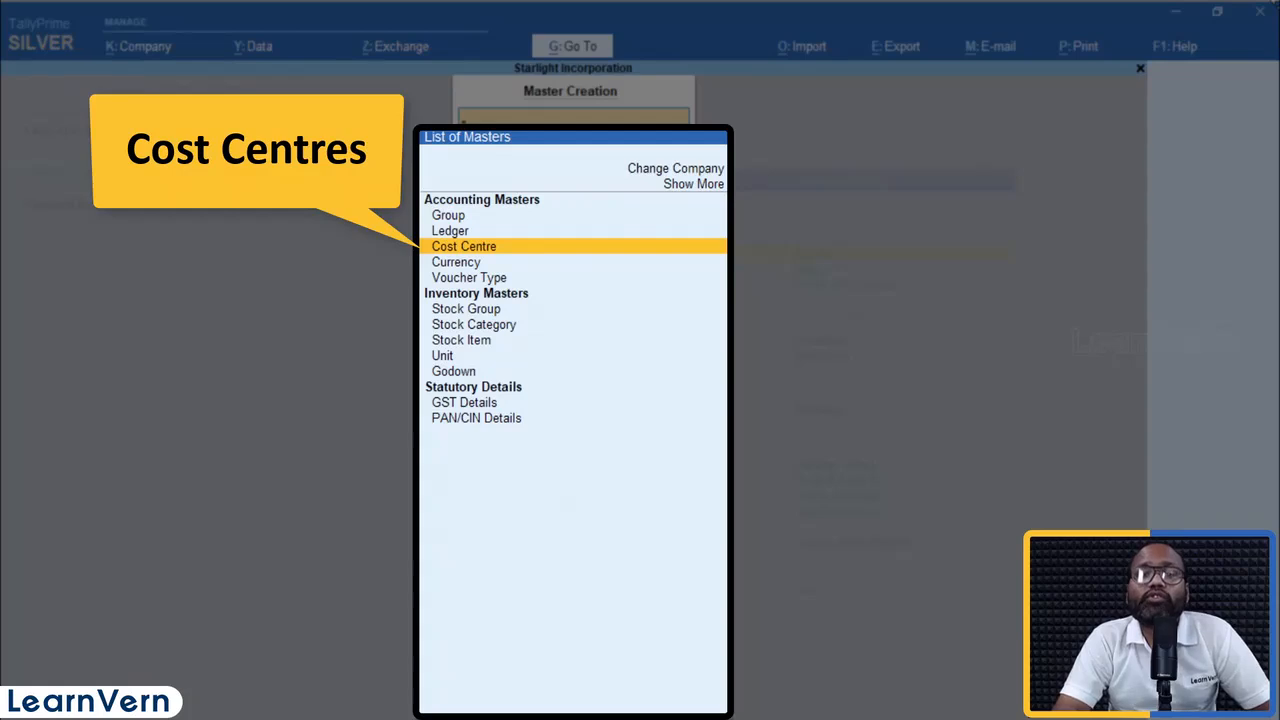
pyautogui.press('Up')
pyautogui.press('Up')
pyautogui.press('Up')
pyautogui.press('Return')
pyautogui.press('Down')
pyautogui.press('Down')
pyautogui.press('Down')
pyautogui.press('Down')
pyautogui.press('Down')
pyautogui.press('Down')
pyautogui.press('Up')
pyautogui.press('Up')
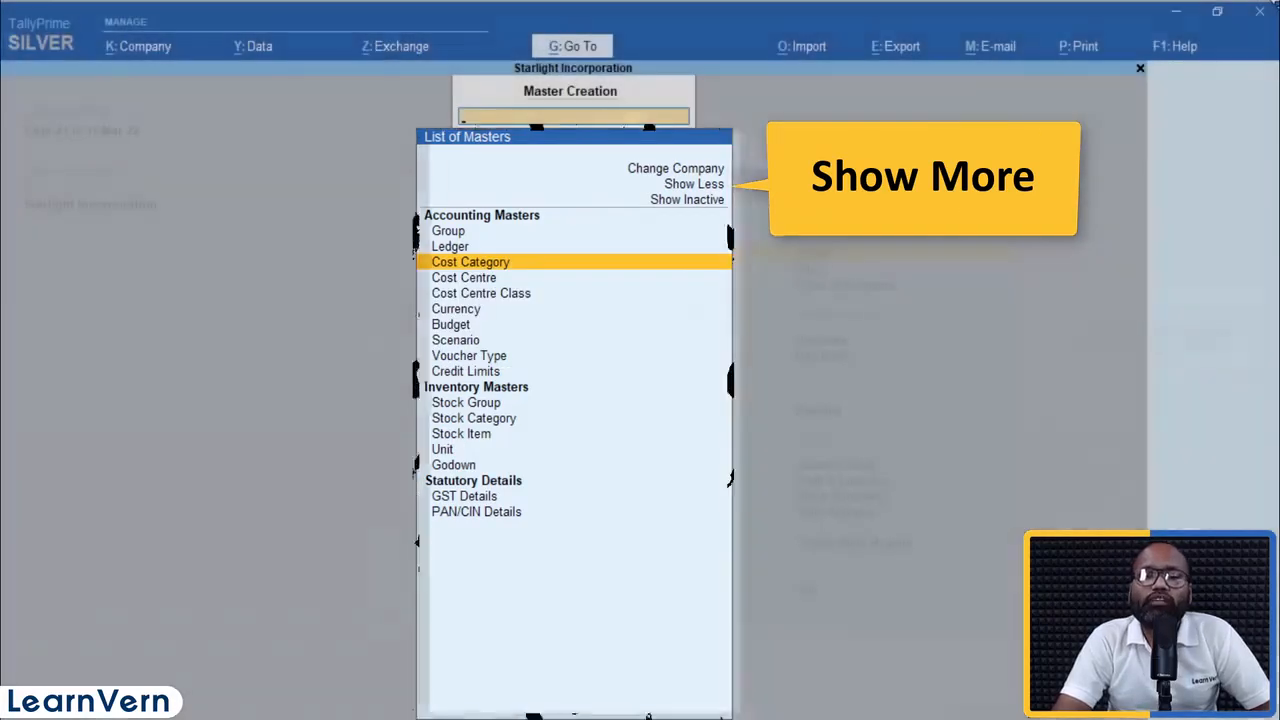
pyautogui.press('Down')
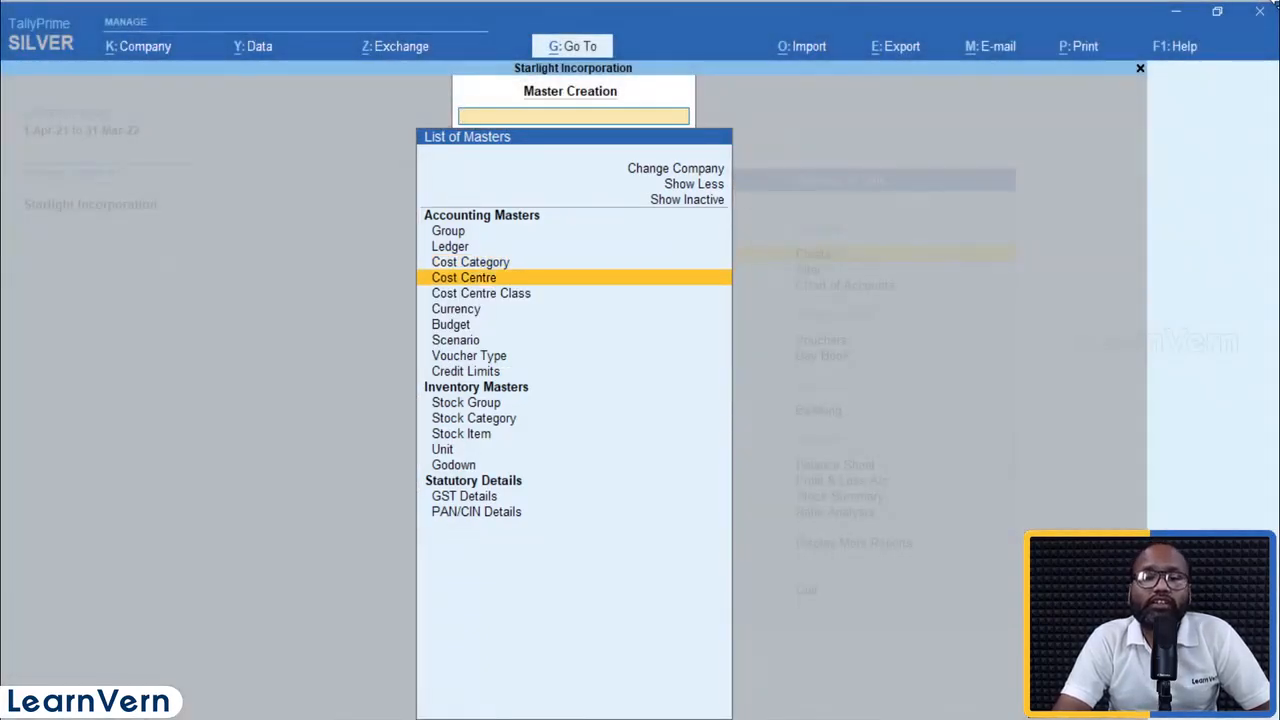
pyautogui.press('Return')
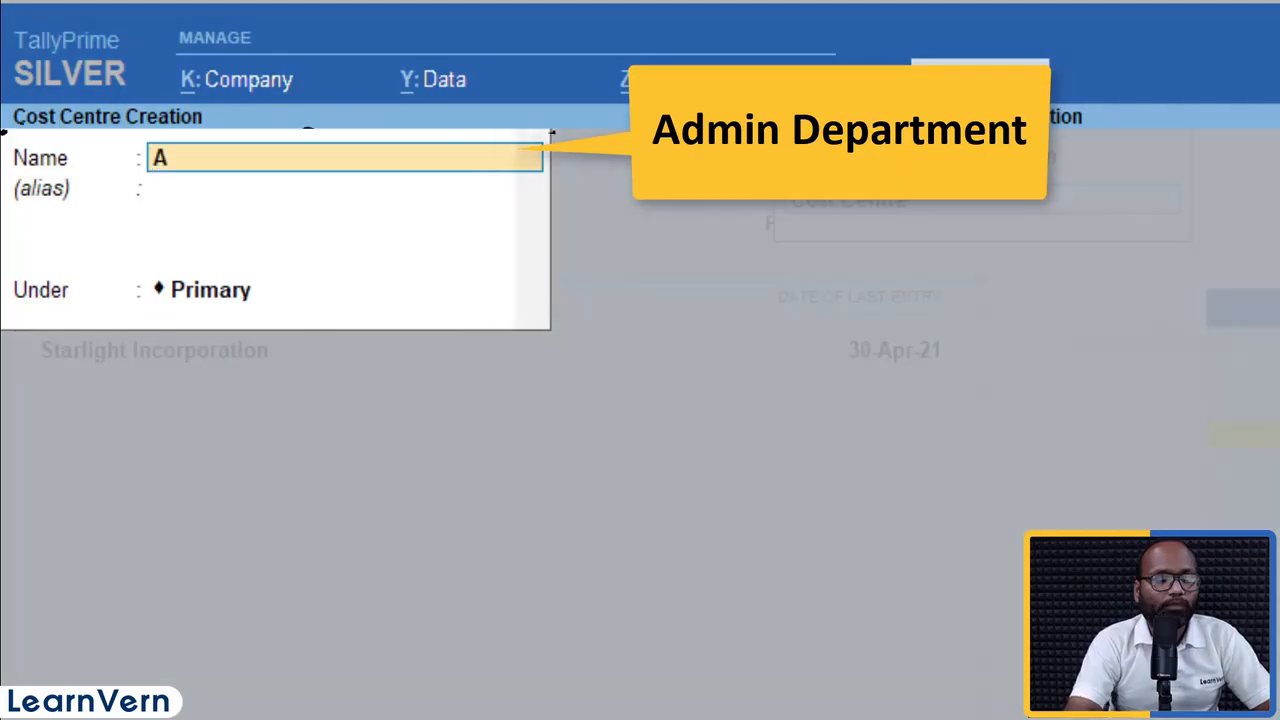
# Name the new cost centre Admin Department, keep it under Primary, and save it
pyautogui.write('dmin De')
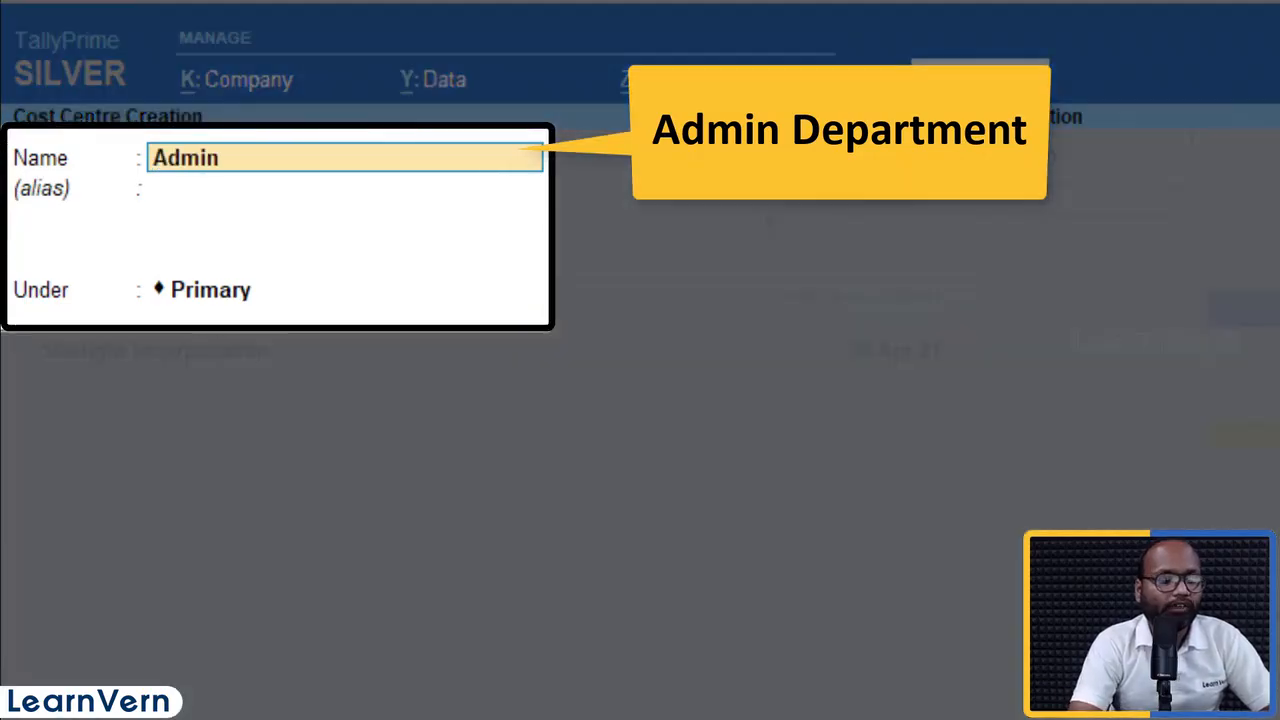
pyautogui.write('partment')
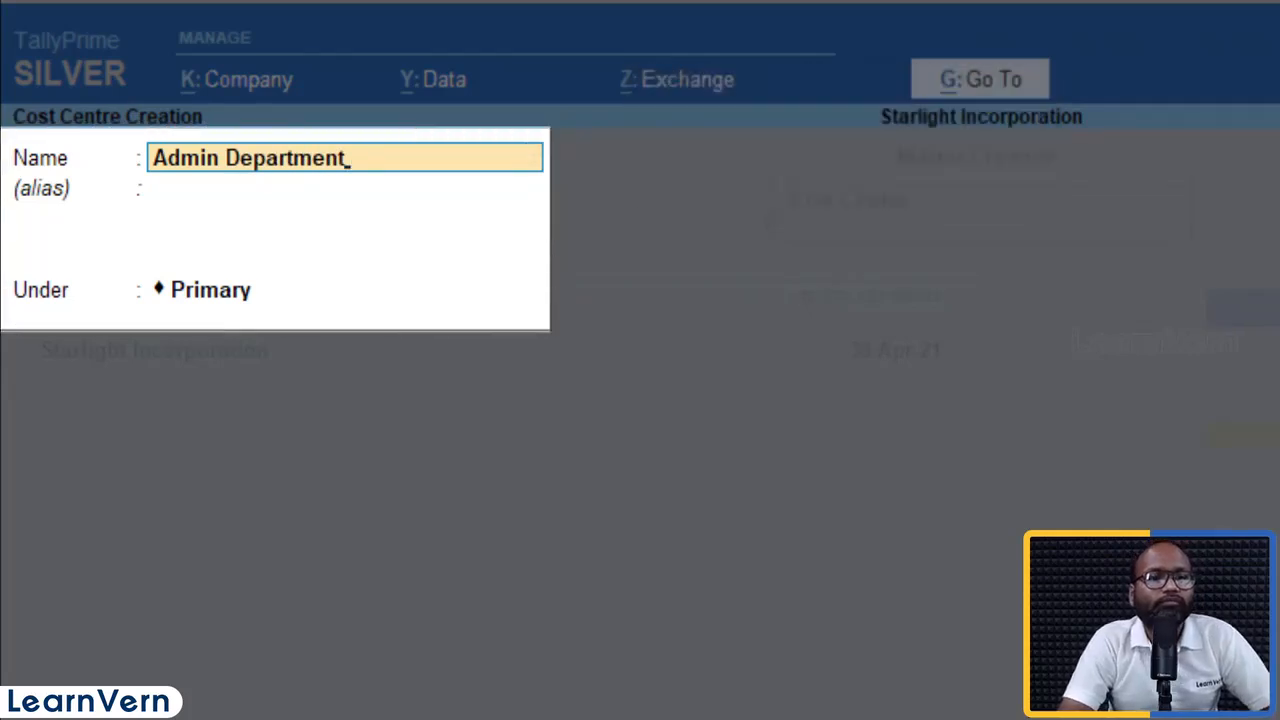
pyautogui.press('Return')
pyautogui.press('Return')
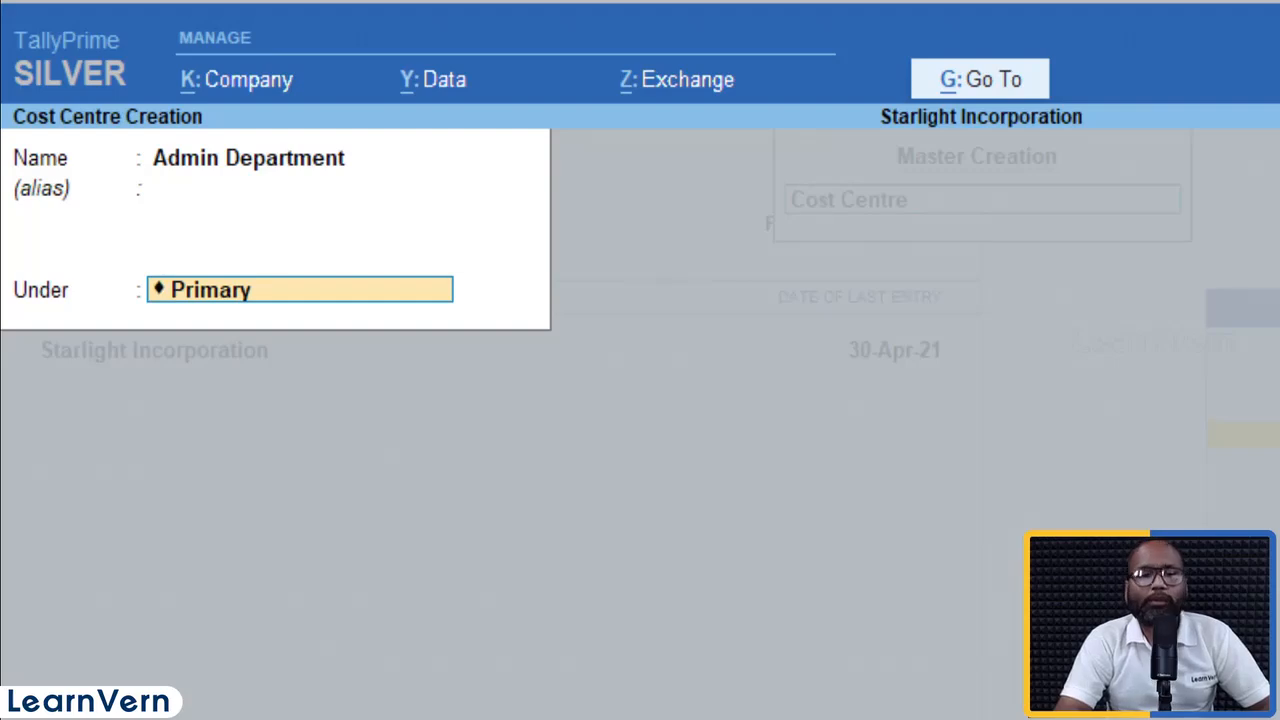
pyautogui.press('ctrl')
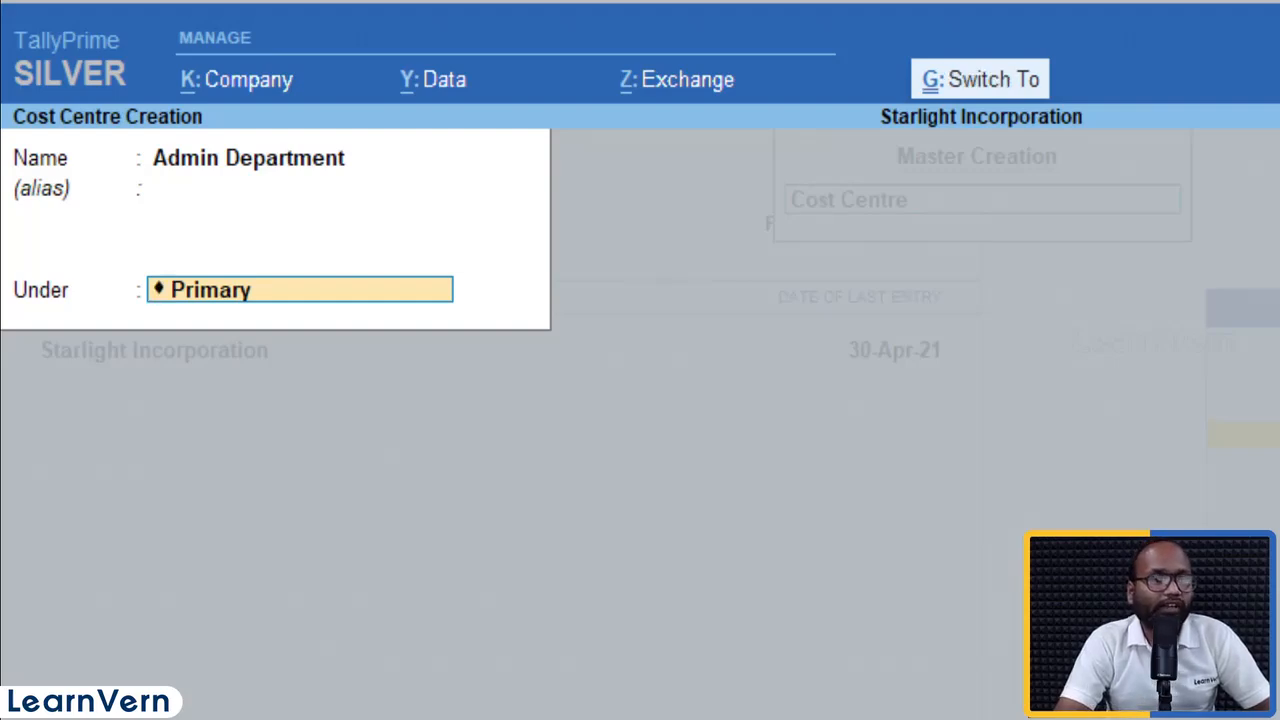
pyautogui.hotkey('ctrl', 'a')
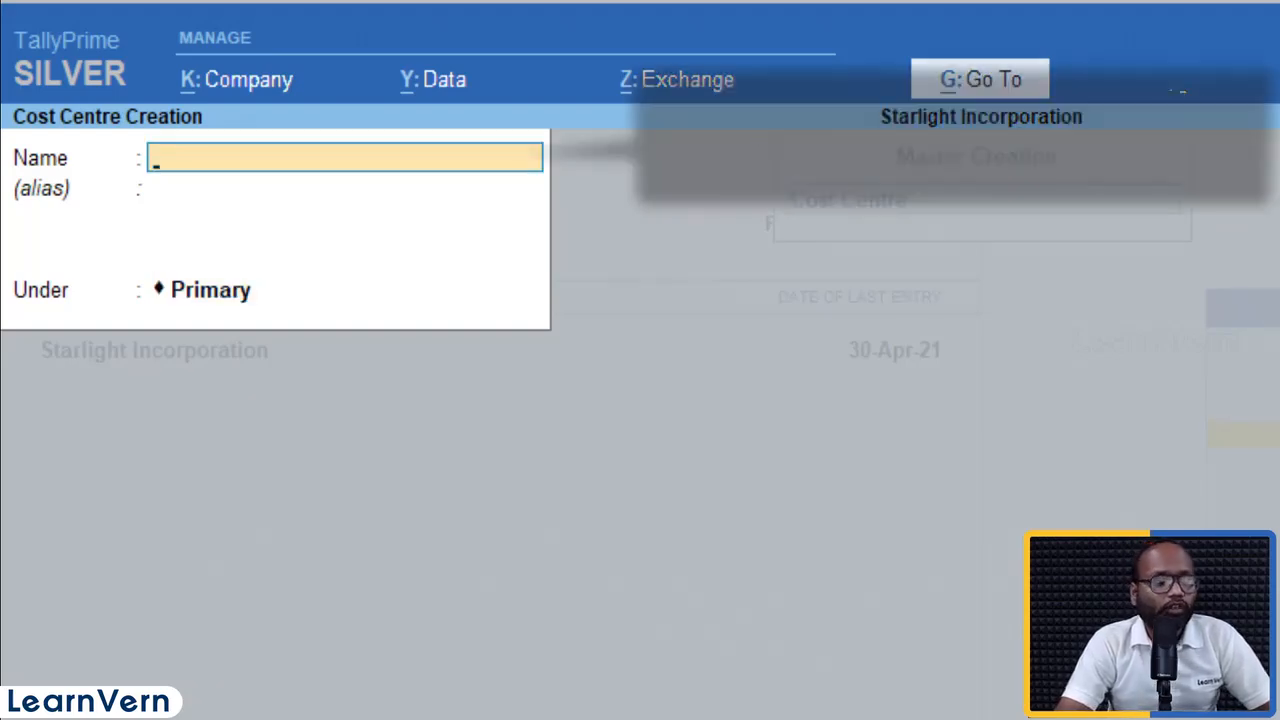
# Create a second cost centre named Sales & Marketing Department under Primary
pyautogui.write('Sales')
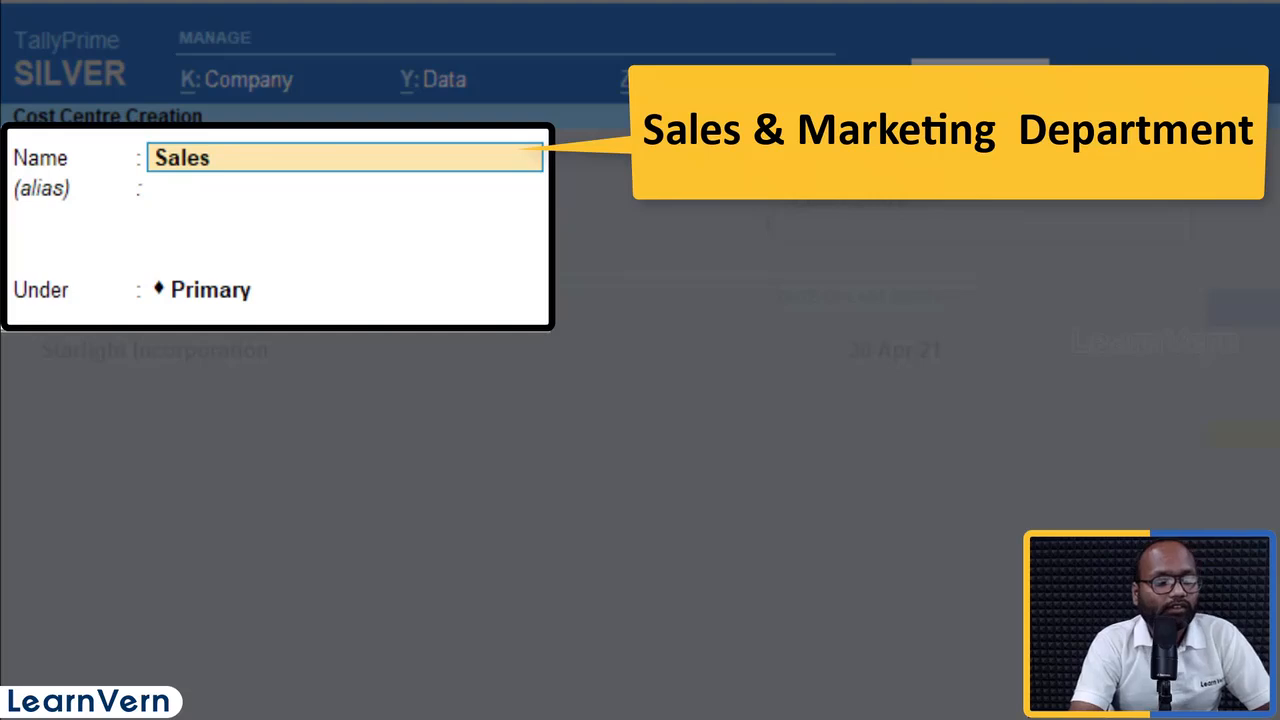
pyautogui.write(' & Mark')
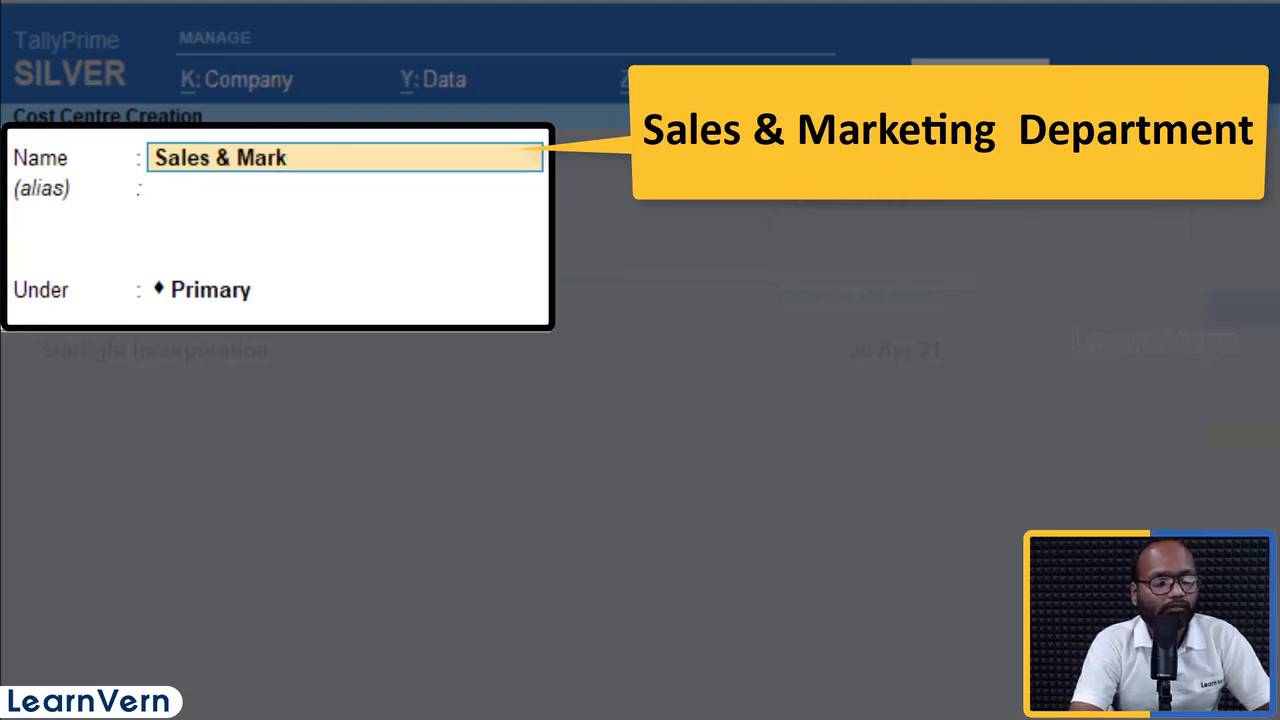
pyautogui.write('eting Department')
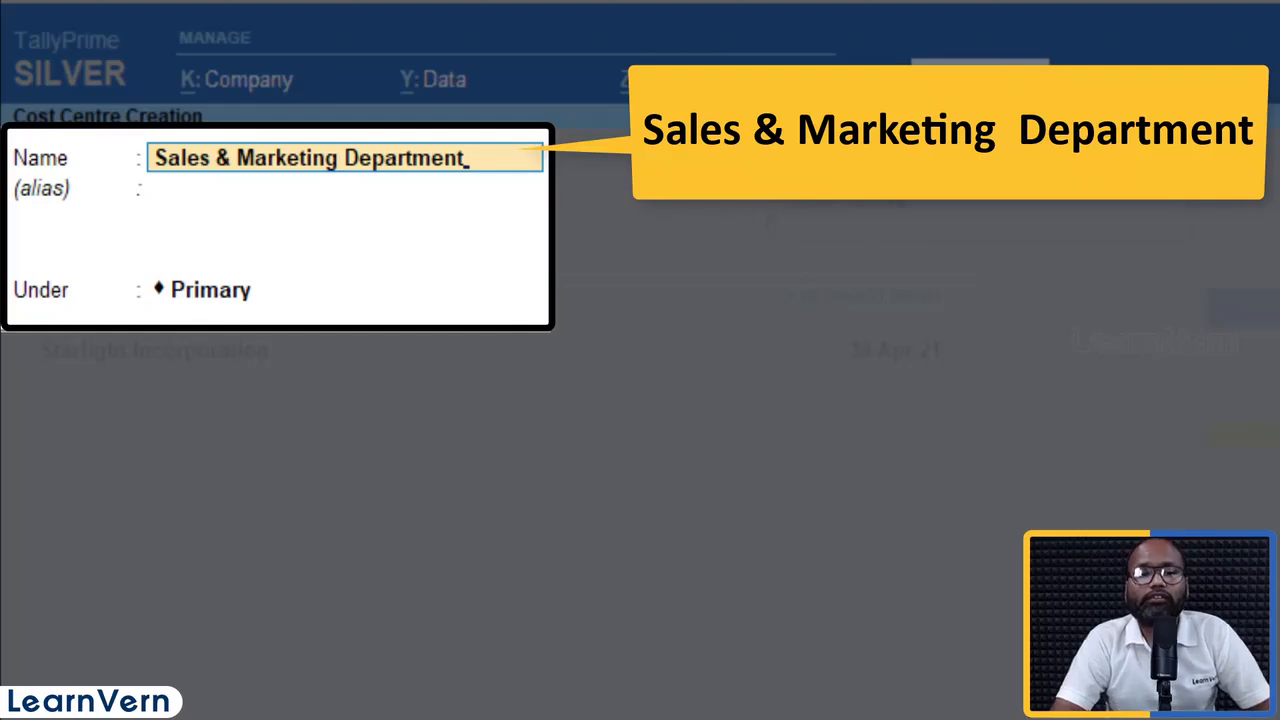
pyautogui.press('Return')
pyautogui.press('Return')
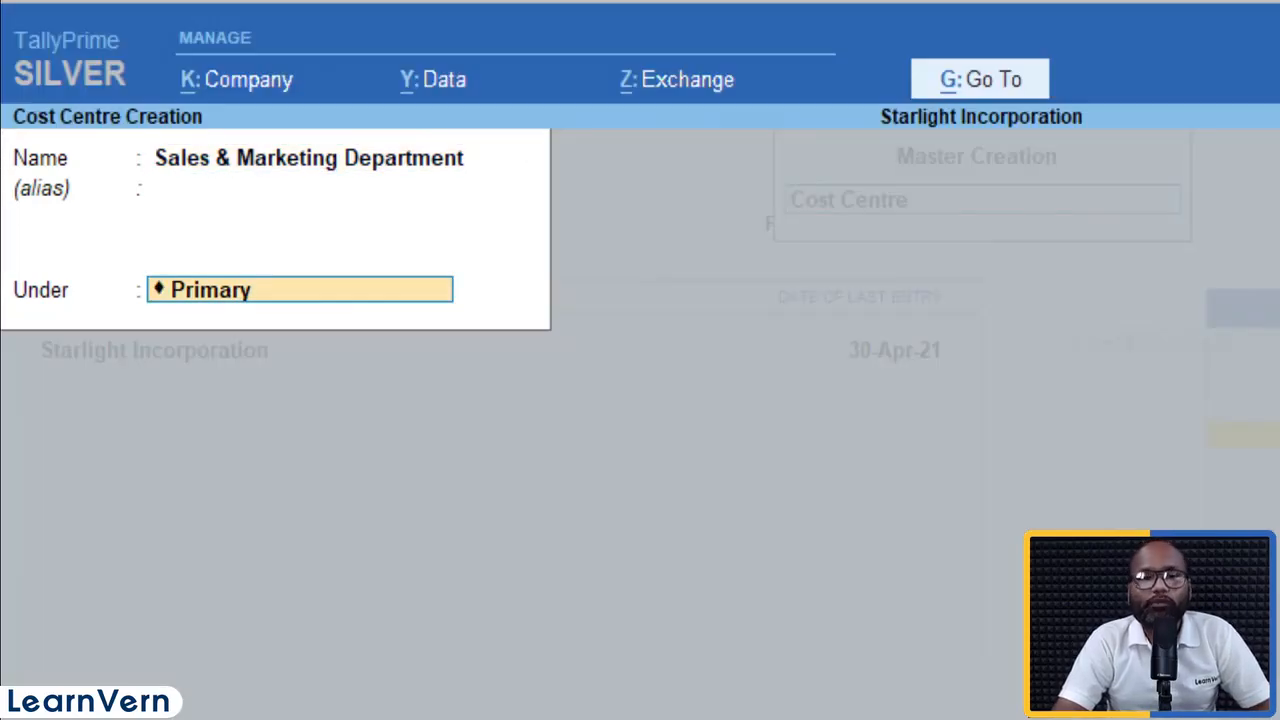
pyautogui.press('Return')
pyautogui.press('Return')
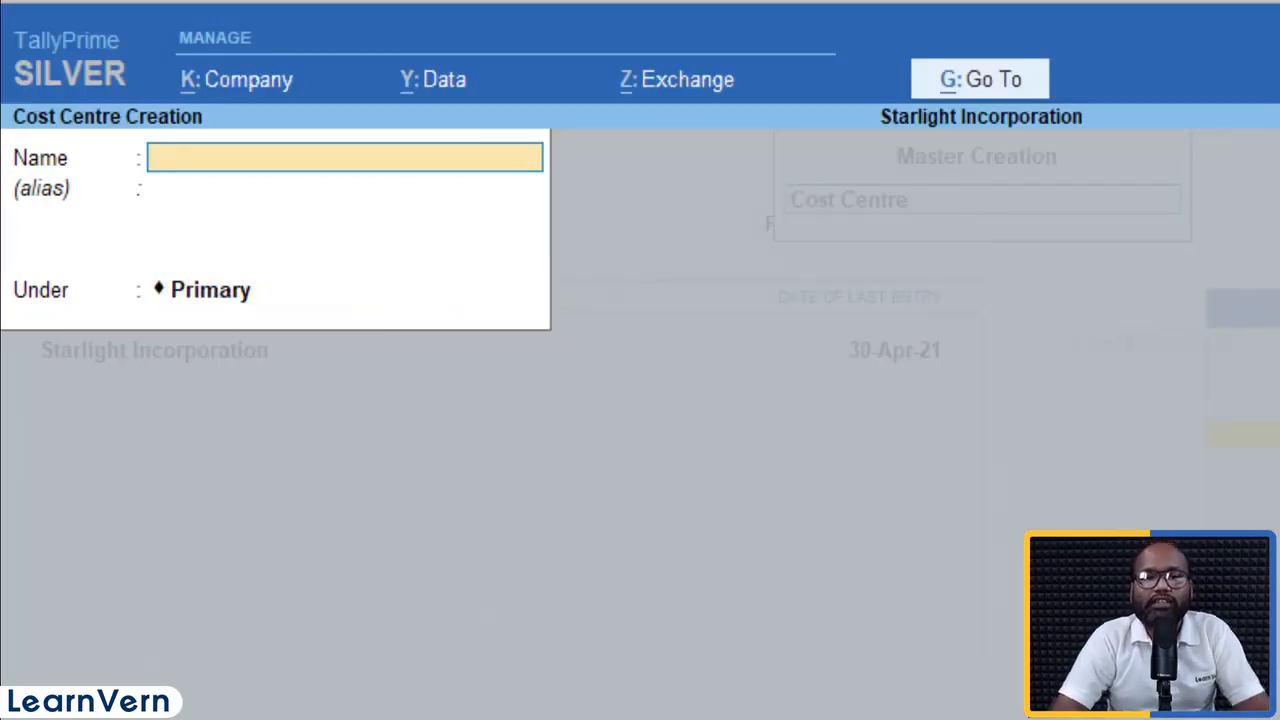
# Leave cost centre creation and start a payment voucher dated 1-May-21, with Cash as the account and CONVEYANCE EX. in the particulars
pyautogui.press('Escape')
pyautogui.press('Return')
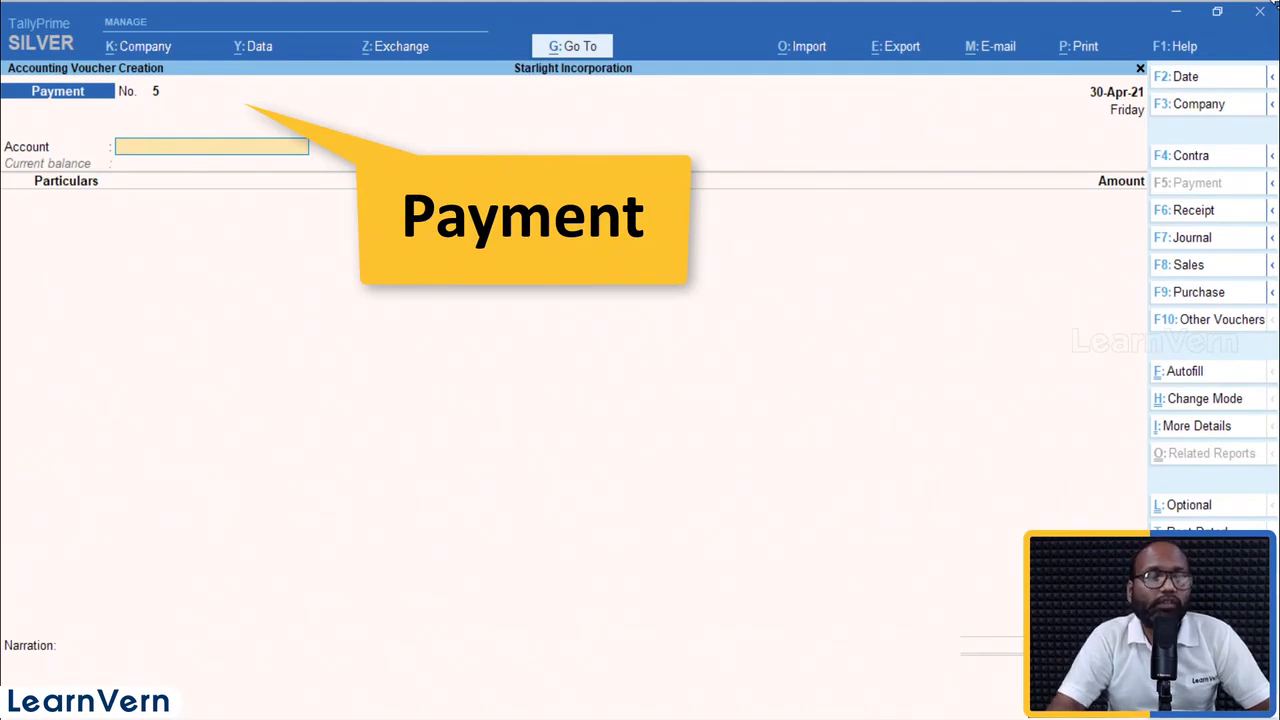
pyautogui.press('F2')
pyautogui.press('Return')
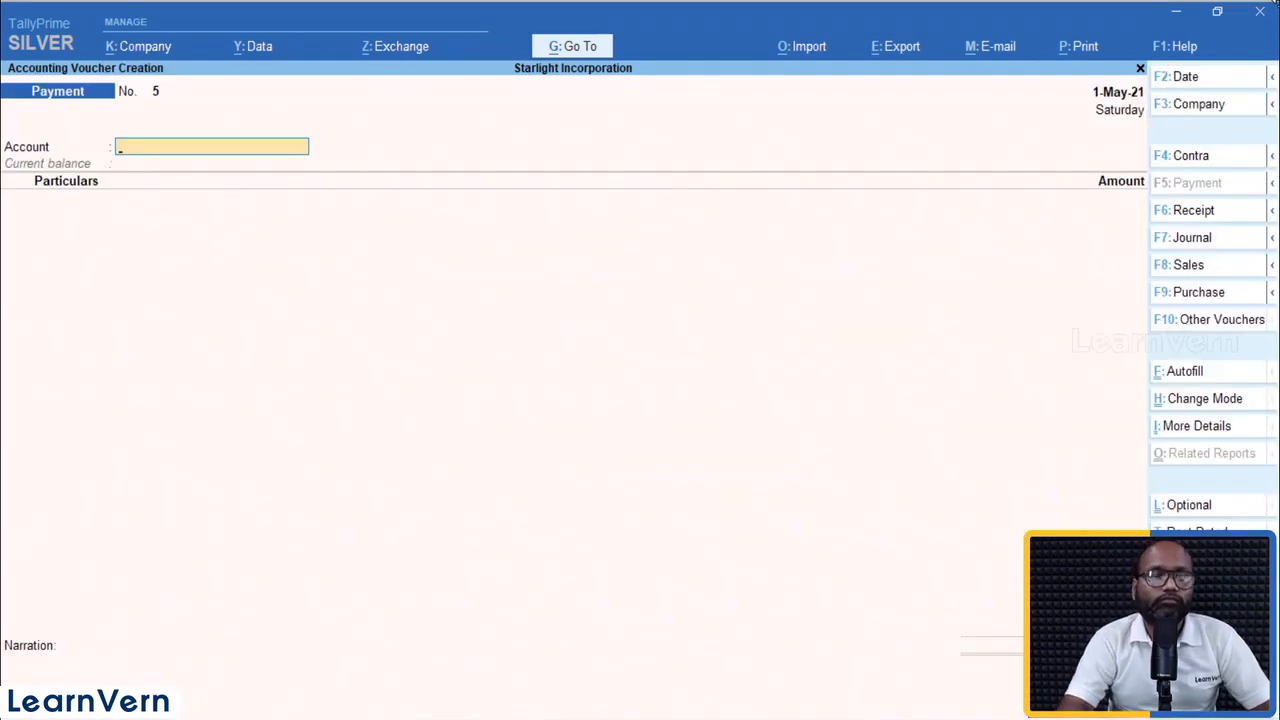
pyautogui.write('Cas')
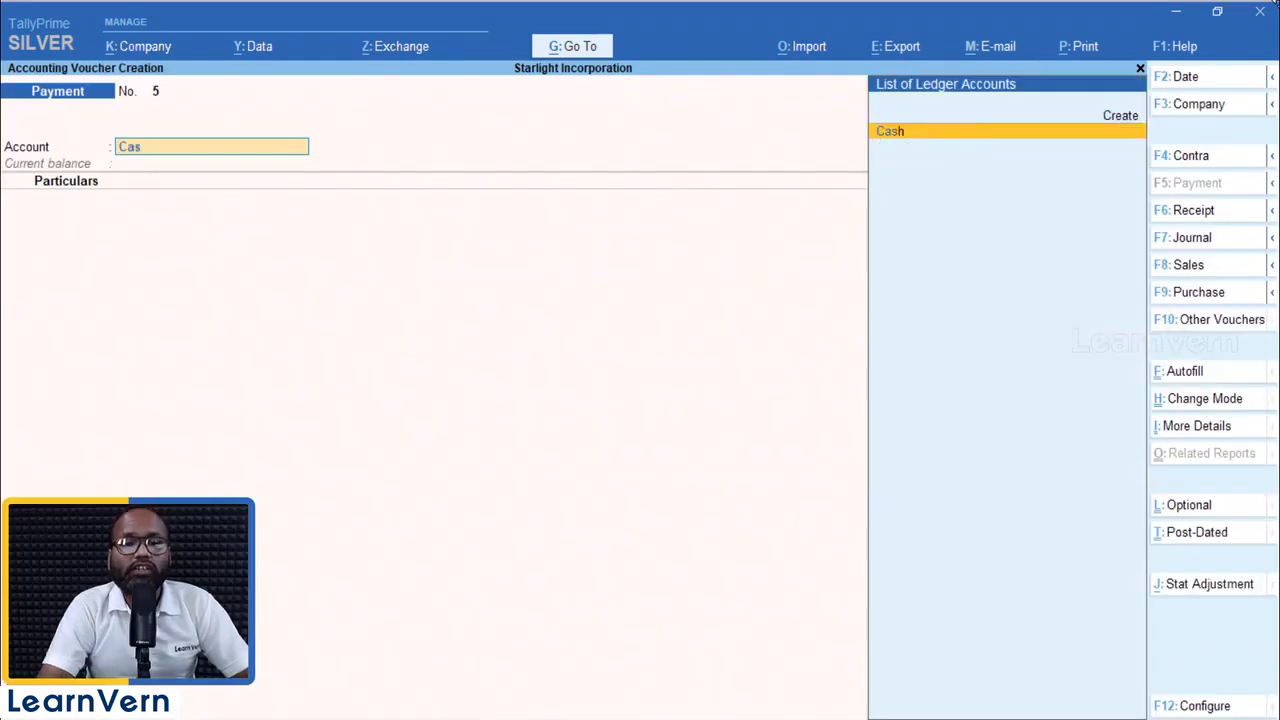
pyautogui.press('Return')
pyautogui.write('Con')
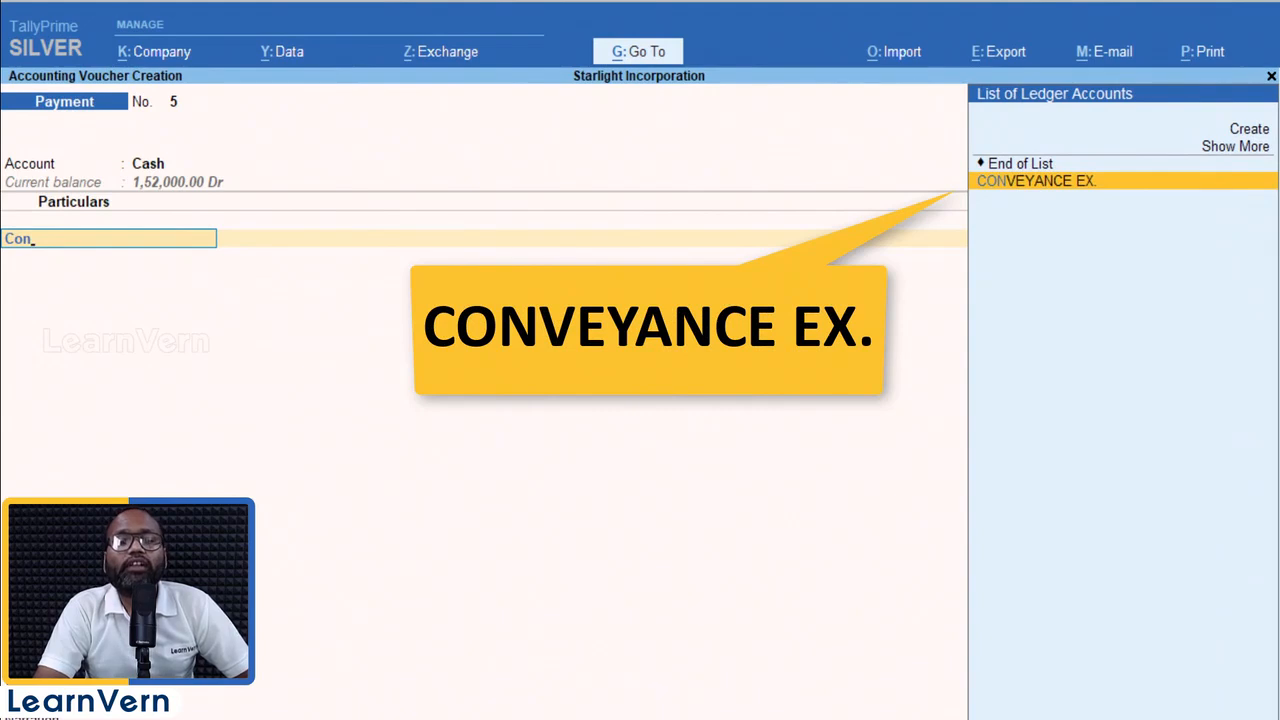
pyautogui.press('Return')
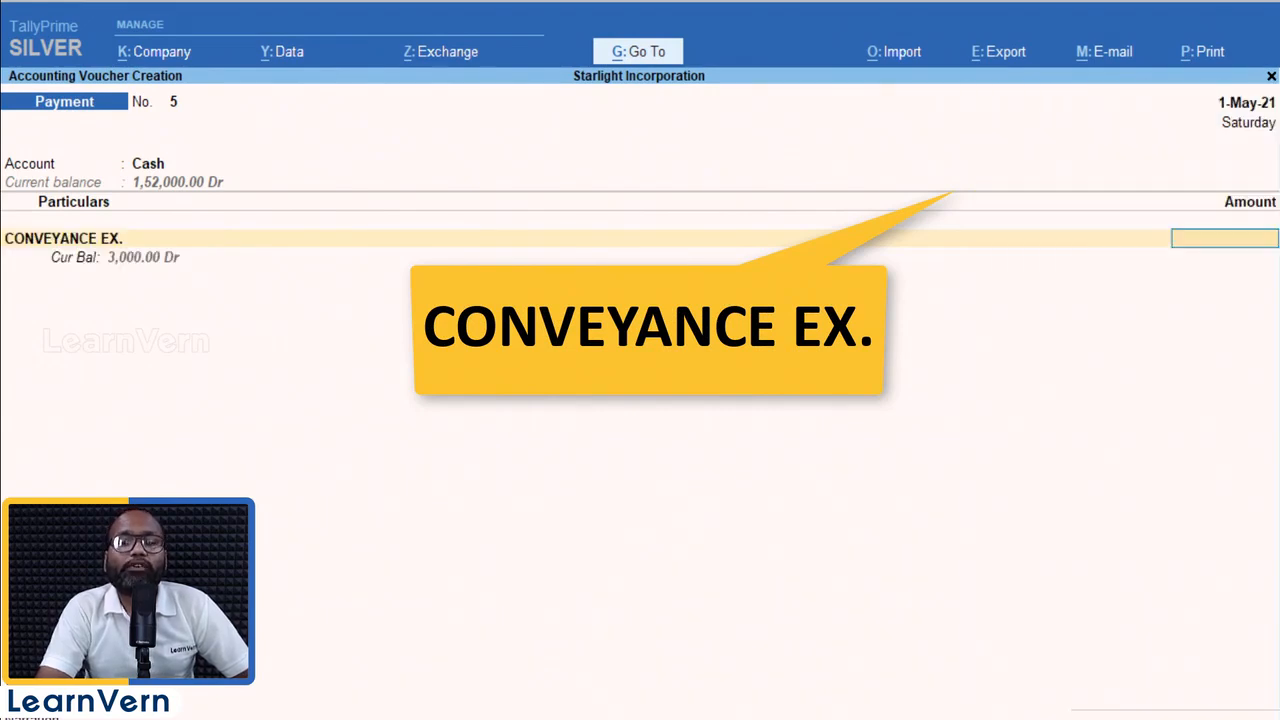
# Review and save the CONVEYANCE EX. ledger master from the voucher, and set its payment amount to 5,000
pyautogui.press('BackSpace')
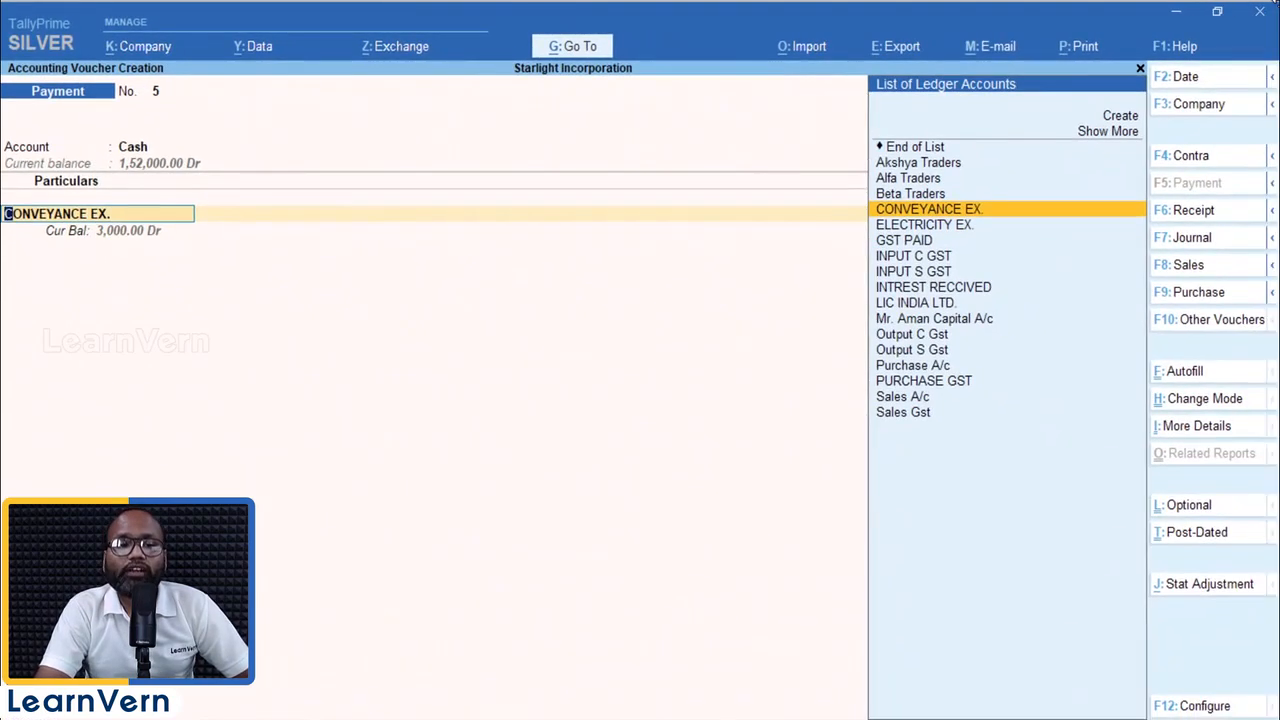
pyautogui.hotkey('ctrl', 'Return')
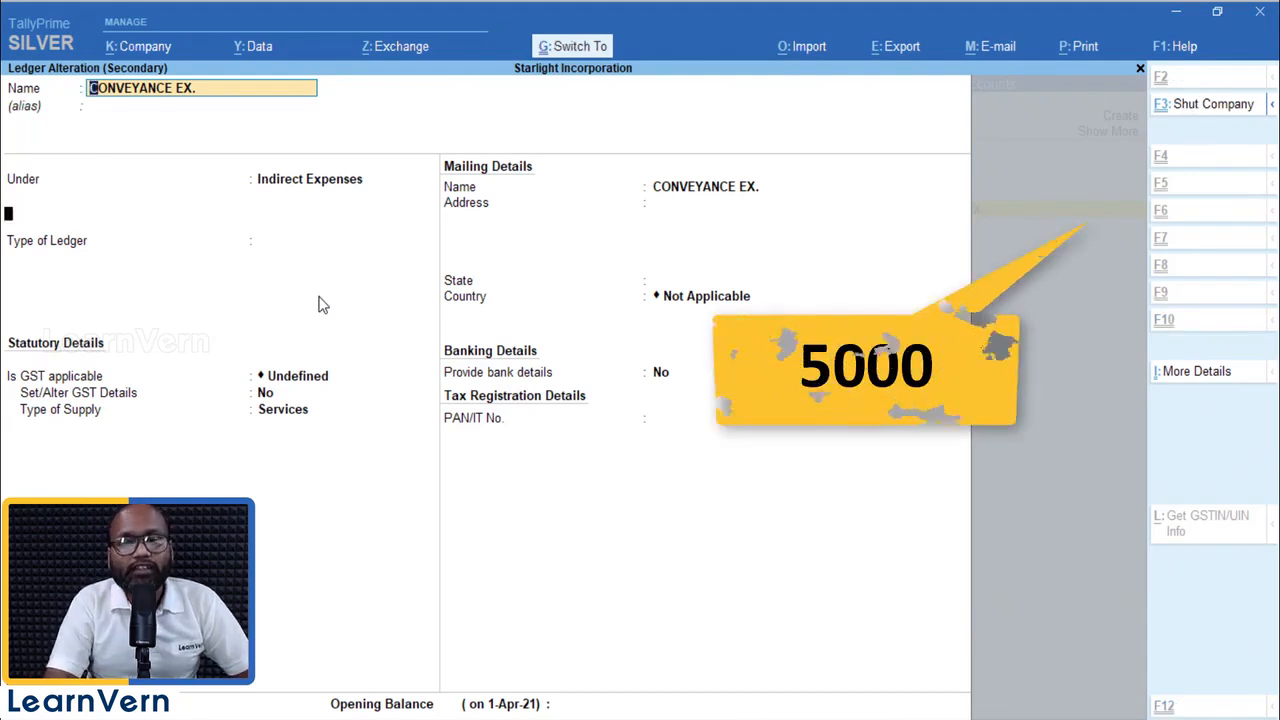
pyautogui.hotkey('ctrl', 'a')
pyautogui.write('5,000')
pyautogui.press('Return')
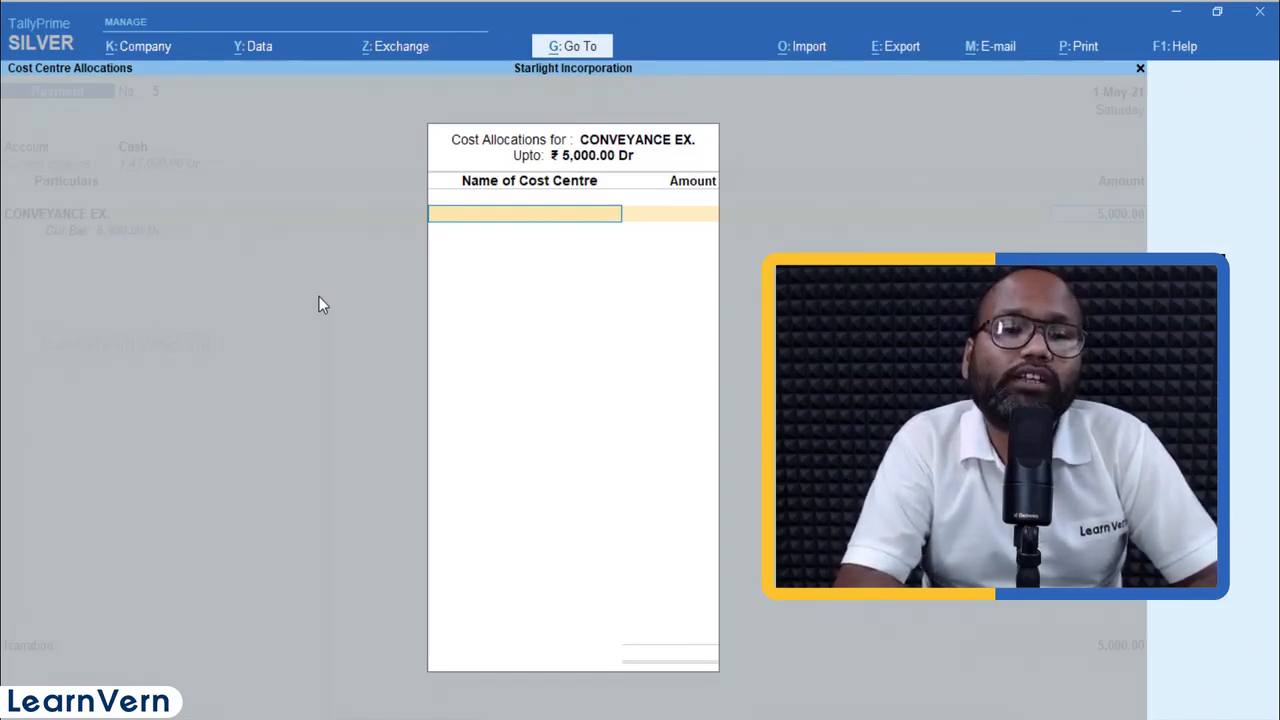
# Quit the cost allocations, reopen the CONVEYANCE EX. ledger for alteration, and set Apply Cost Centres for Ledgers to Yes in its configuration
pyautogui.press('Escape')
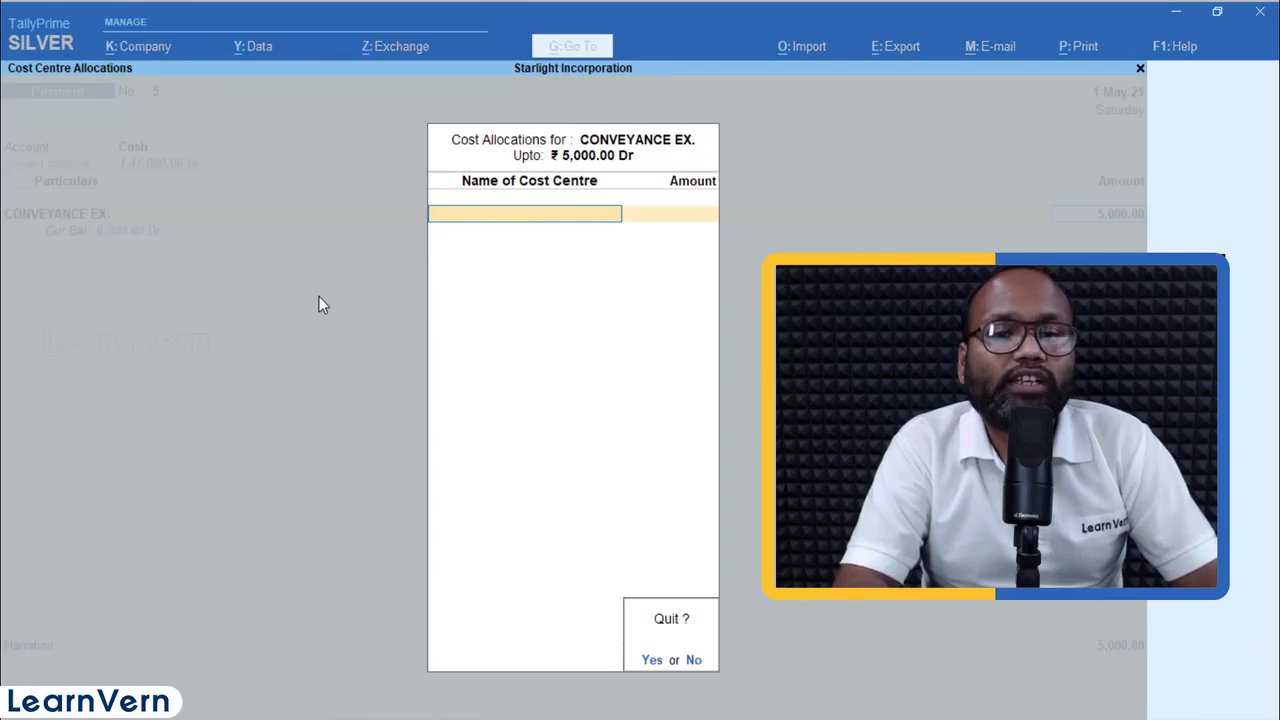
pyautogui.press('y')
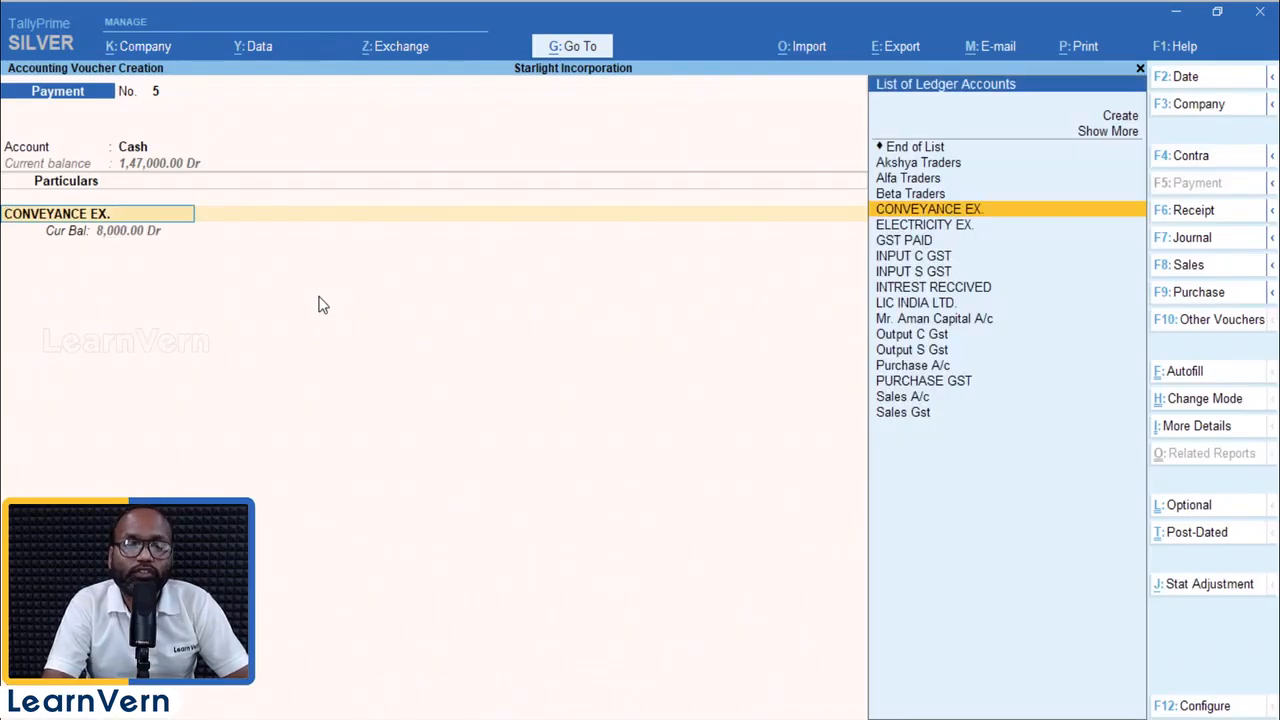
pyautogui.hotkey('ctrl', 'Return')
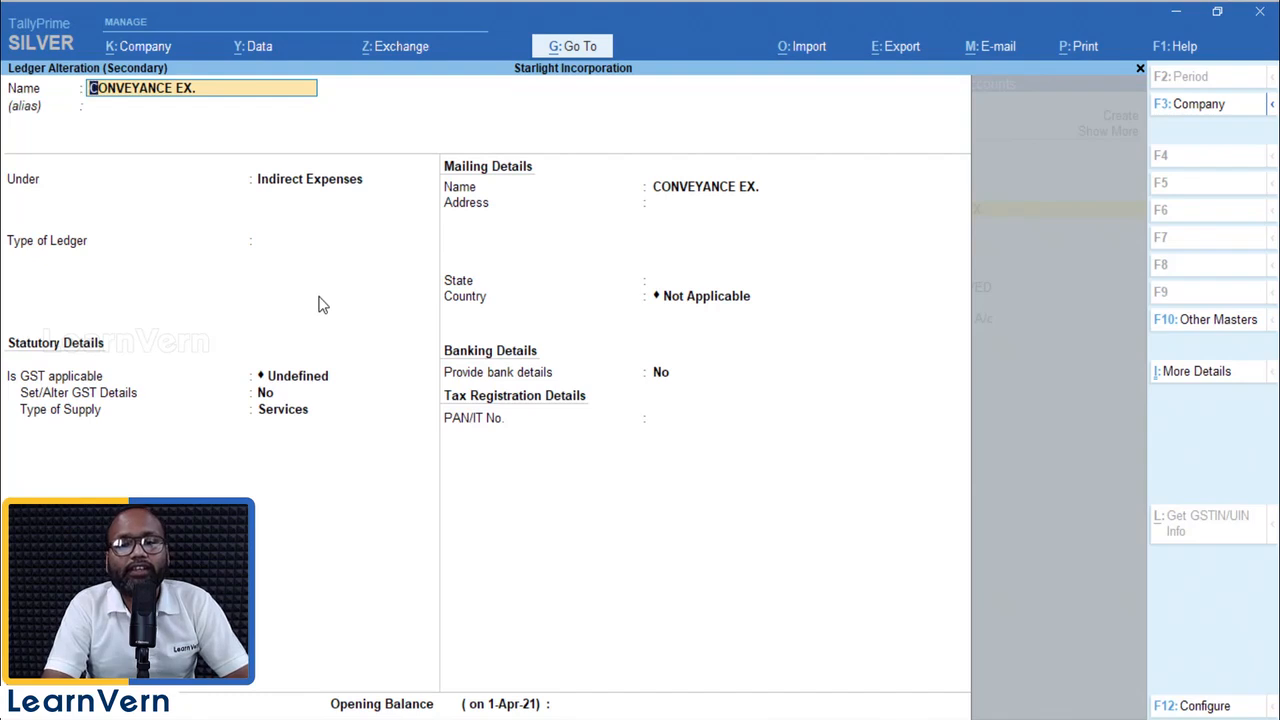
pyautogui.press('F12')
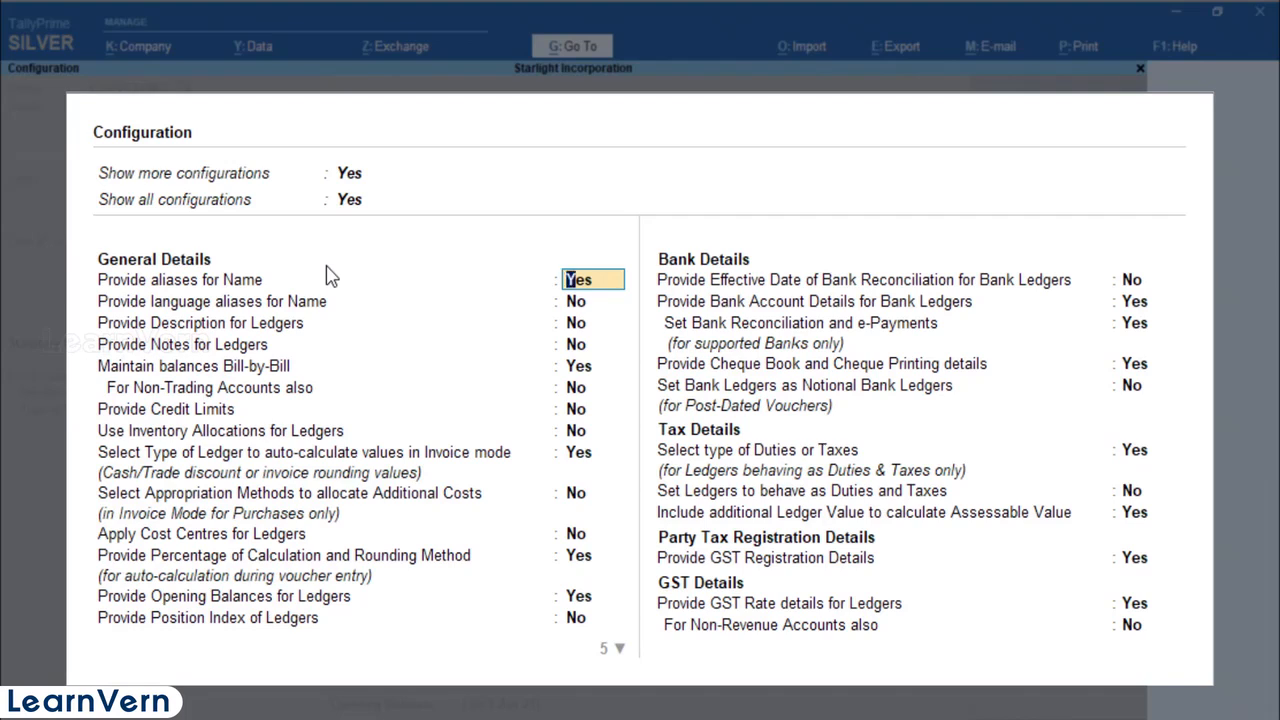
pyautogui.press('Down')
pyautogui.press('Down')
pyautogui.press('Down')
pyautogui.press('Down')
pyautogui.press('Down')
pyautogui.press('Down')
pyautogui.press('Down')
pyautogui.press('Down')
pyautogui.press('Down')
pyautogui.press('Down')
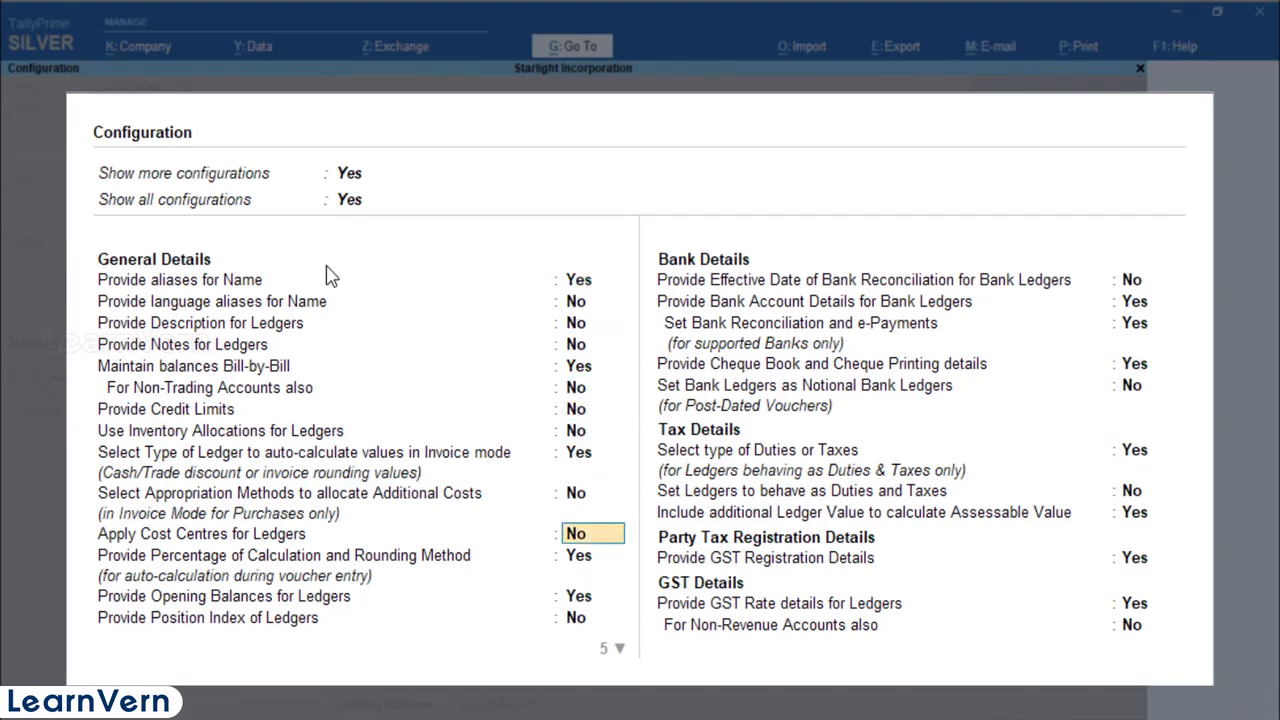
pyautogui.press('y')
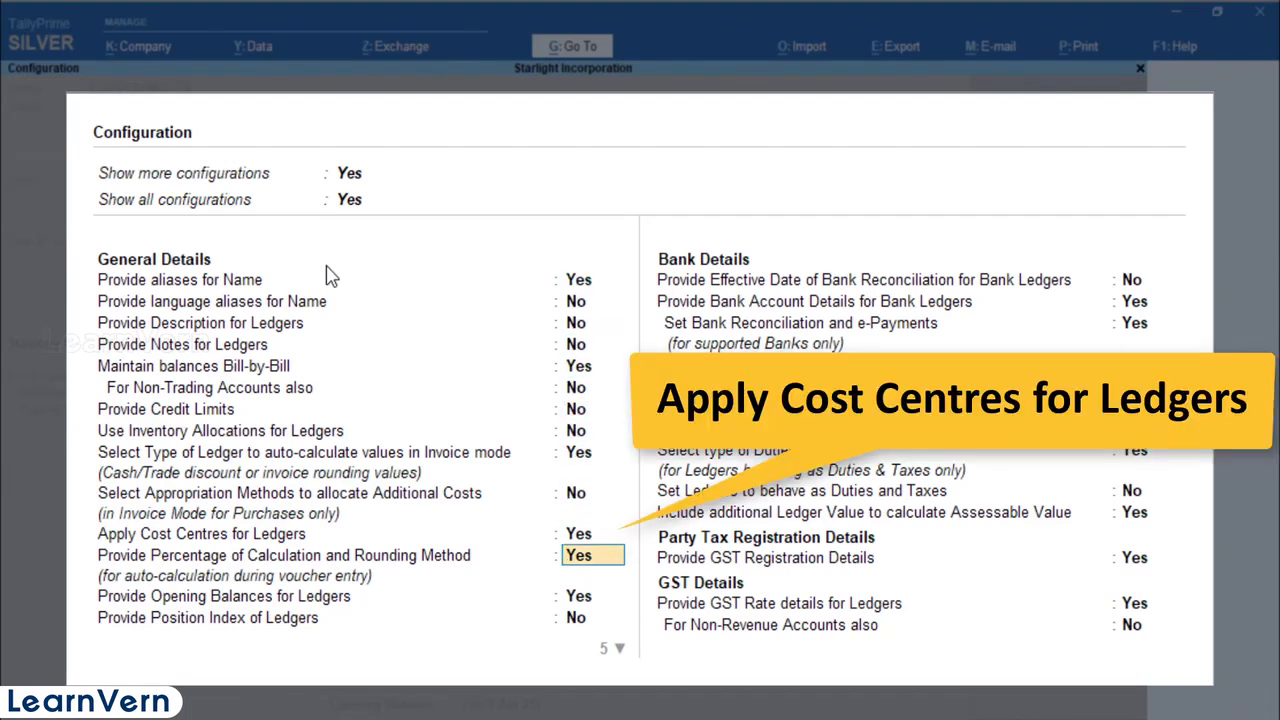
pyautogui.hotkey('ctrl', 'a')
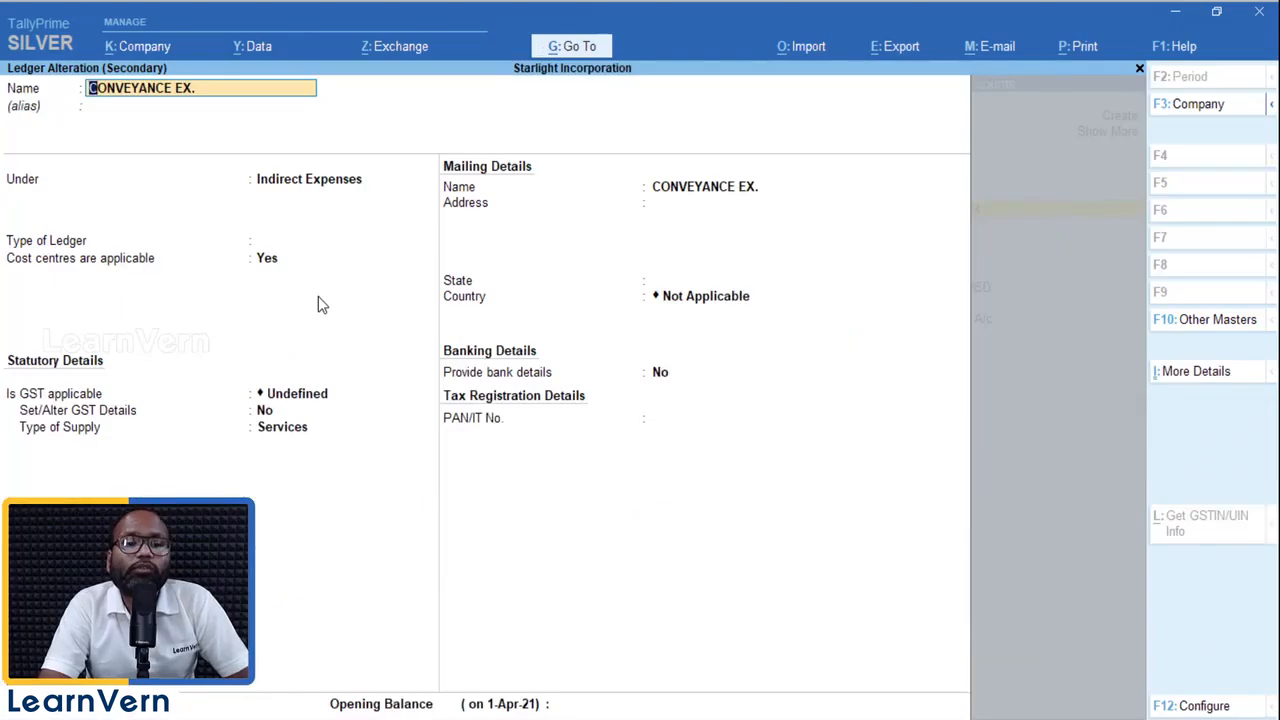
# Keep cost centres applicable for the CONVEYANCE EX. ledger under Indirect Expenses and save the ledger alteration
pyautogui.press('Return')
pyautogui.press('Return')
pyautogui.press('Return')
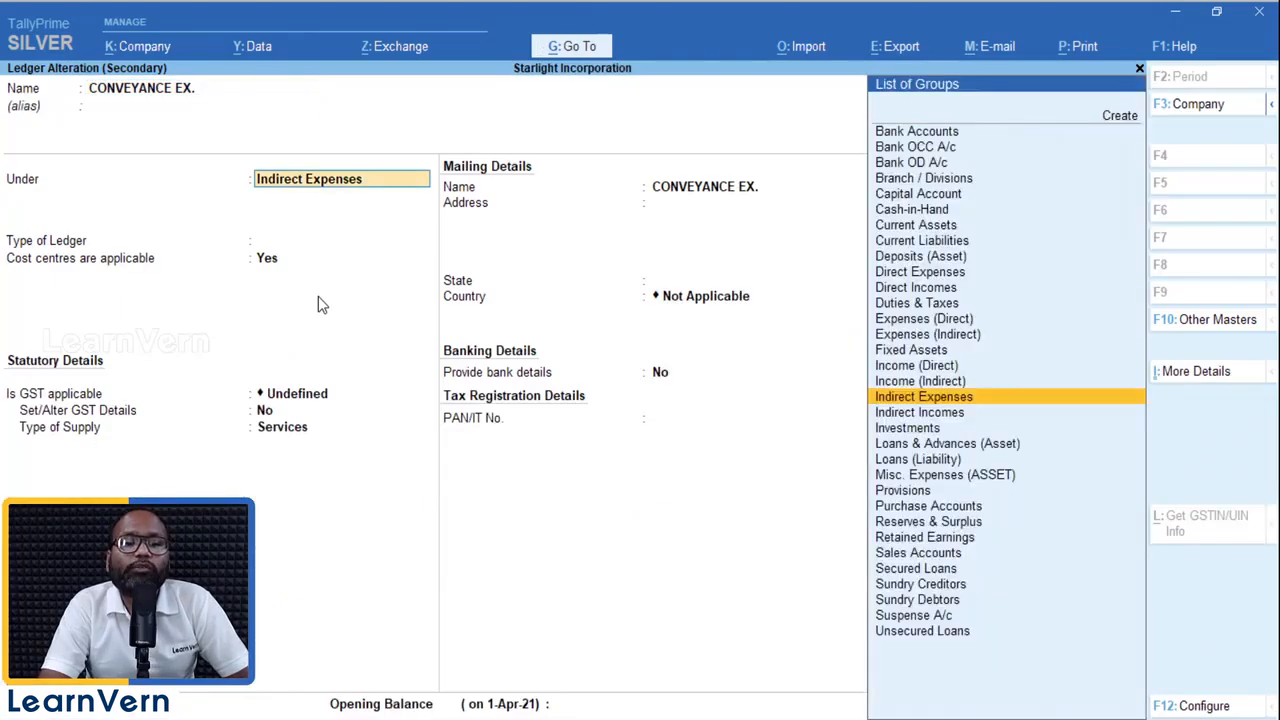
pyautogui.press('Return')
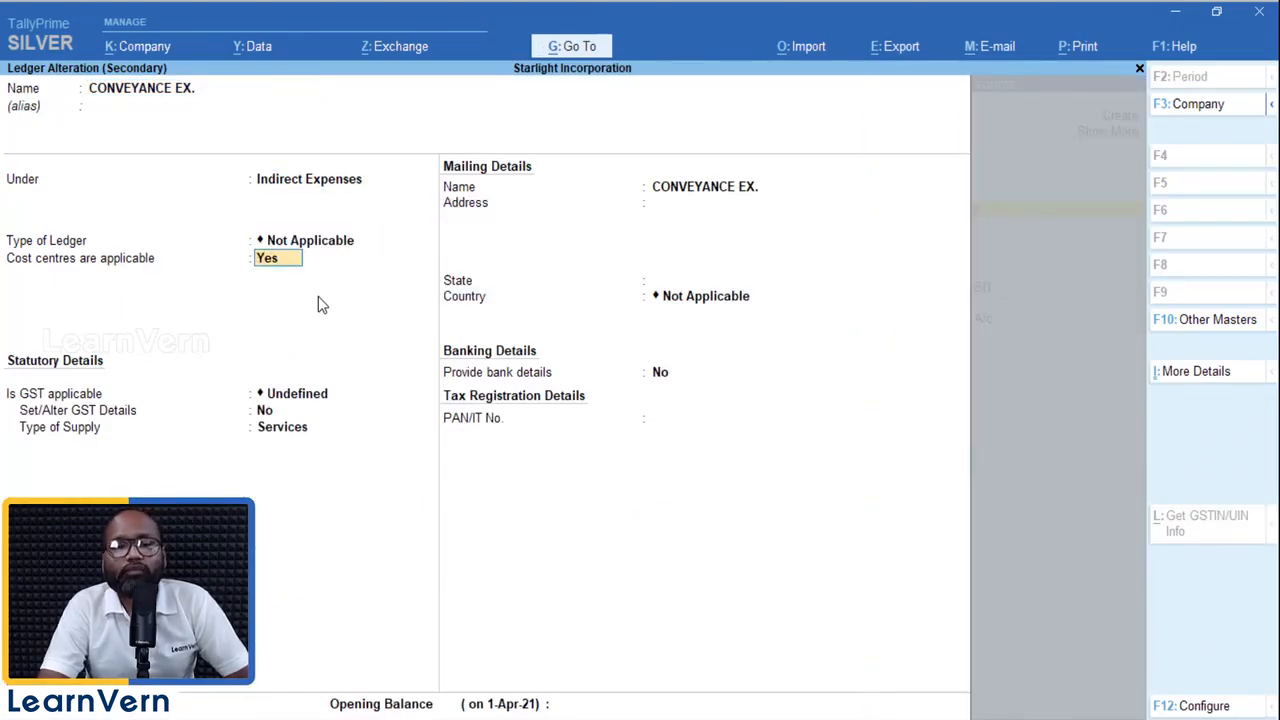
pyautogui.hotkey('ctrl', 'a')
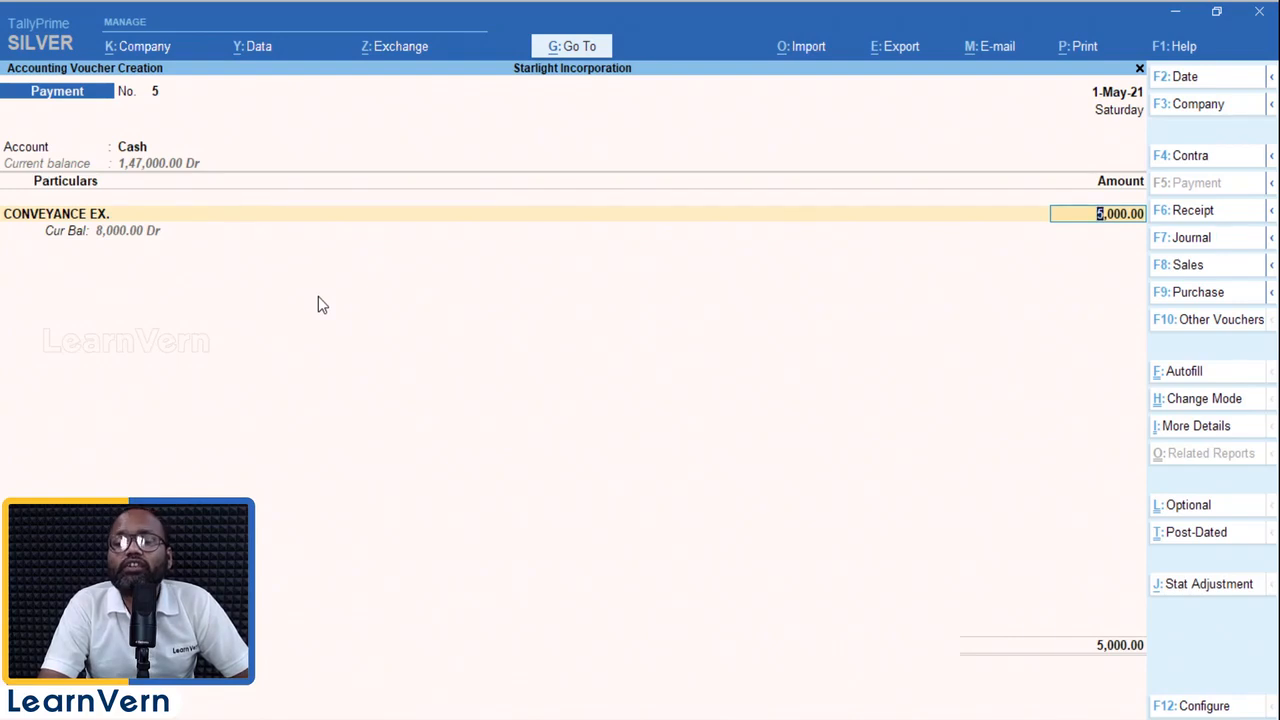
# Open the cost allocations for the 5,000 conveyance payment and allocate 2,000 to Admin Department
pyautogui.press('Return')
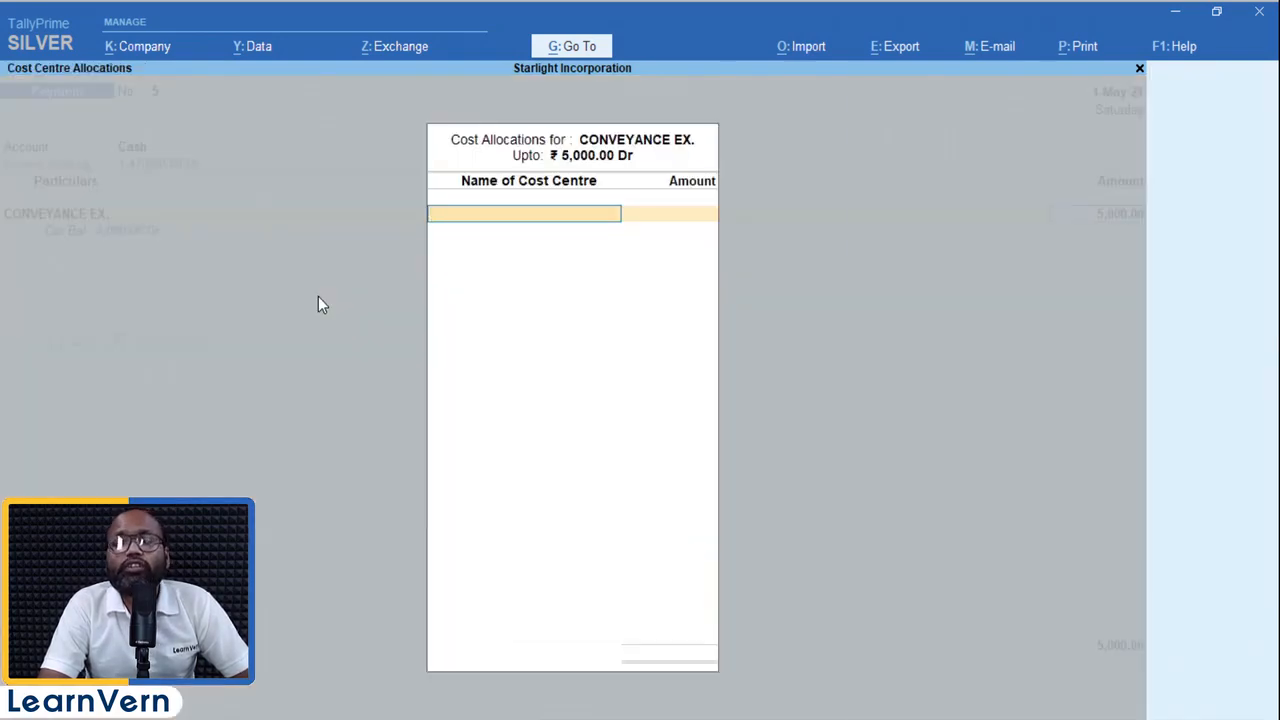
pyautogui.press('Down')
pyautogui.press('Down')
pyautogui.press('Up')
pyautogui.press('Return')
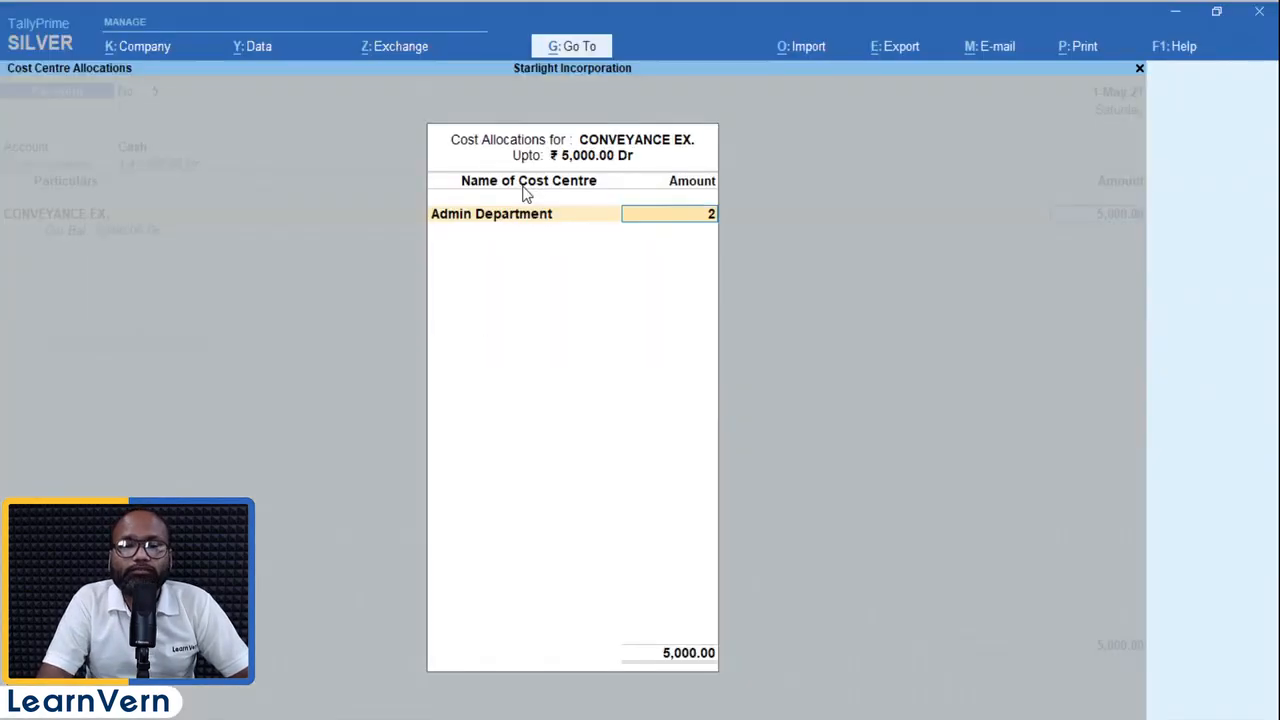
pyautogui.write('2000')
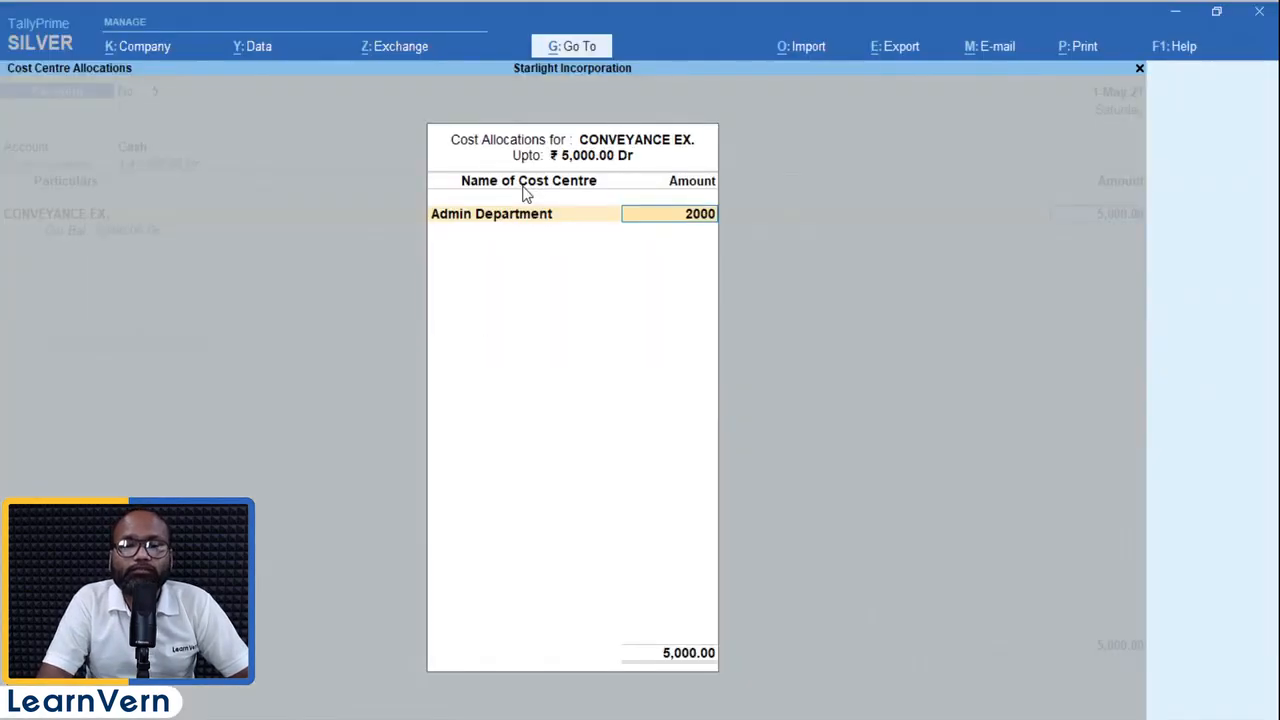
pyautogui.press('Return')
# Allocate the remaining 3,000 to Sales & Marketing Department and save the payment voucher without a narration
pyautogui.press('Down')
pyautogui.press('Down')
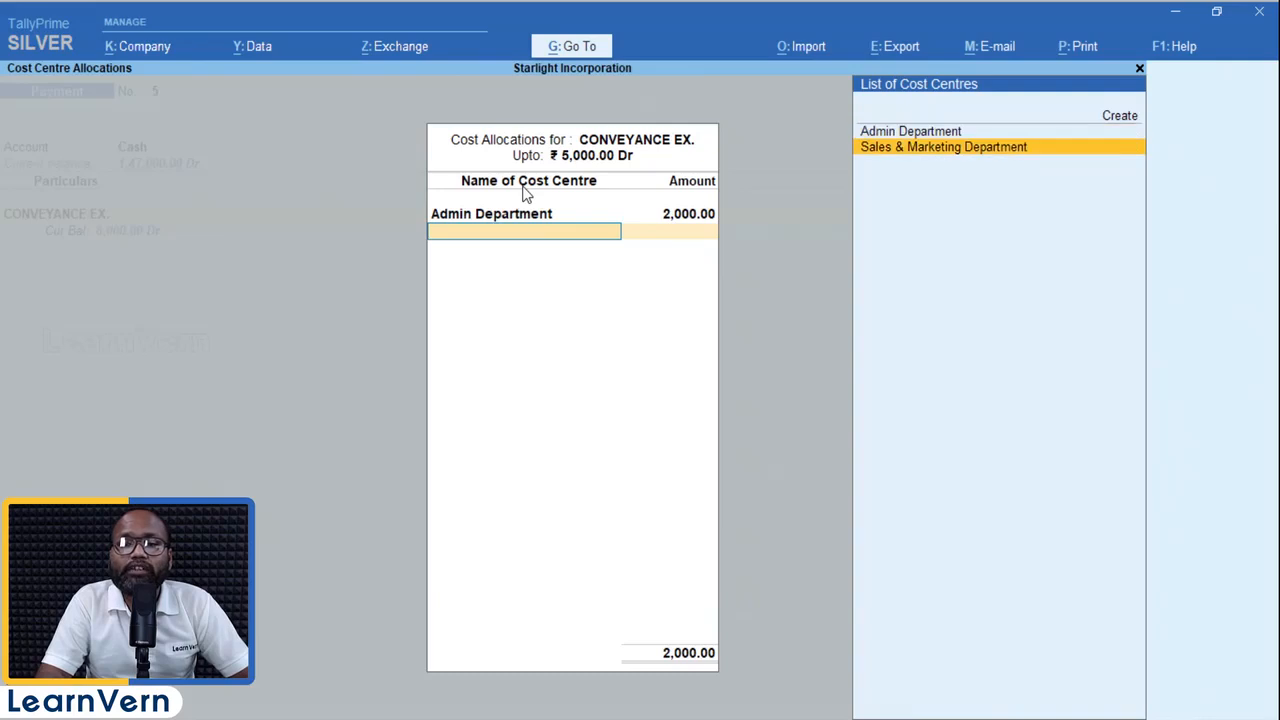
pyautogui.press('Return')
pyautogui.press('Return')
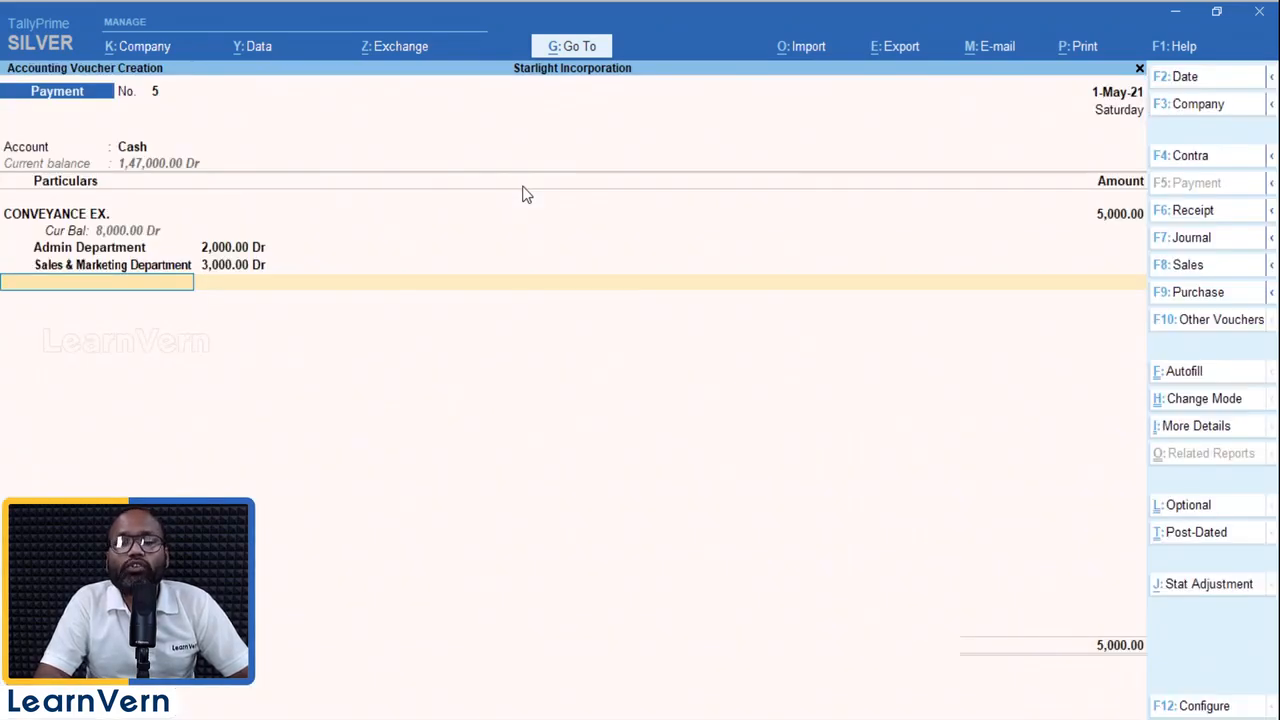
pyautogui.press('Return')
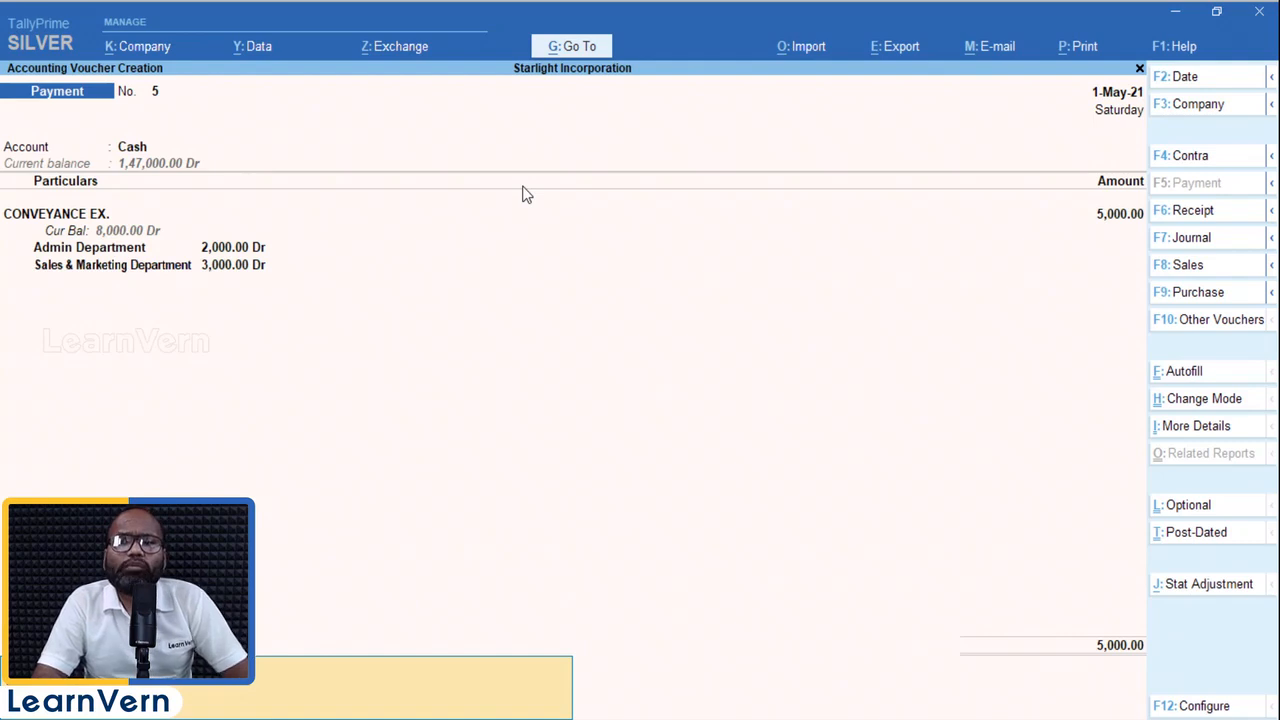
pyautogui.press('Return')
pyautogui.press('Return')
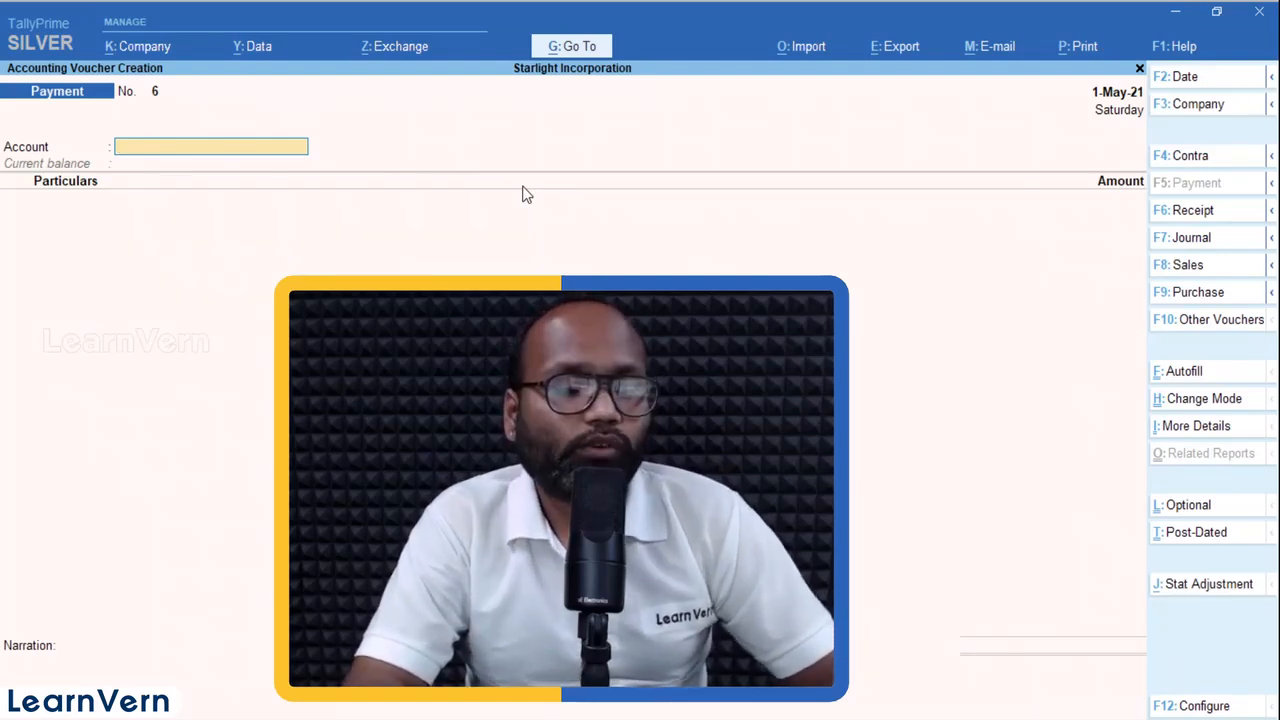
# Check the conveyance payment details on the Cost Centers Transaction slide and return to TallyPrime
pyautogui.hotkey('alt', 'Tab')
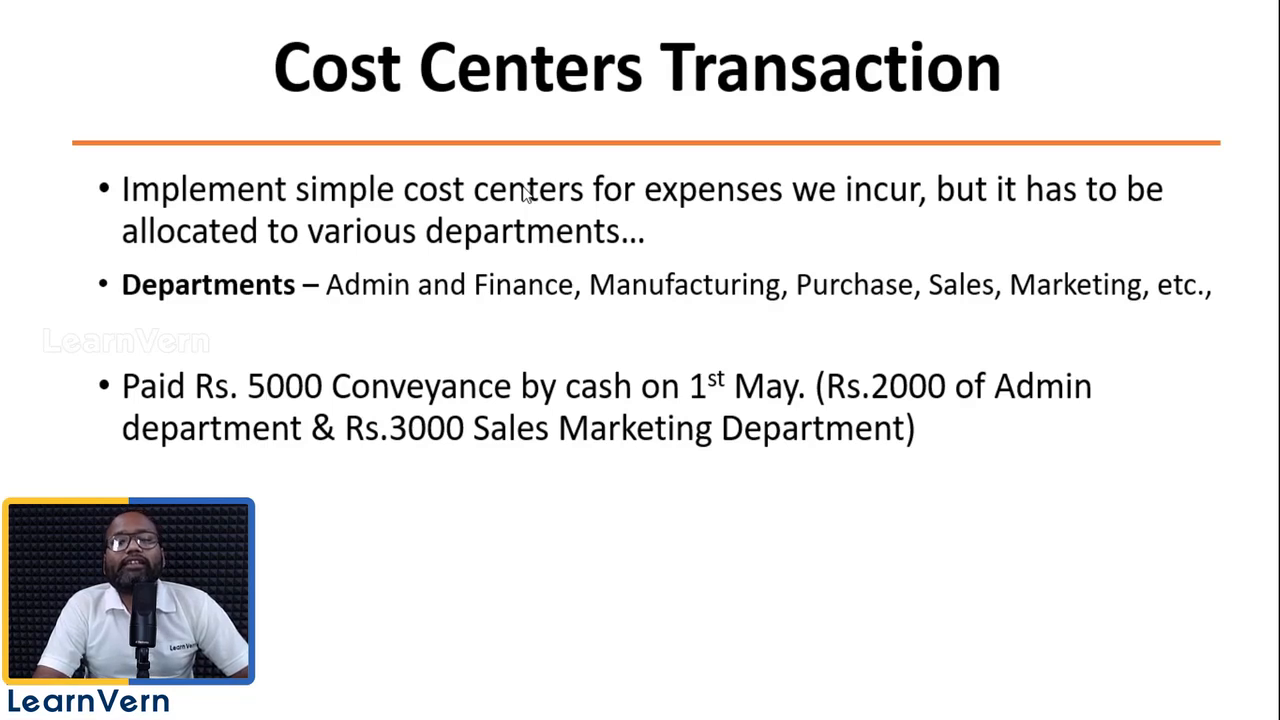
pyautogui.hotkey('alt', 'Tab')
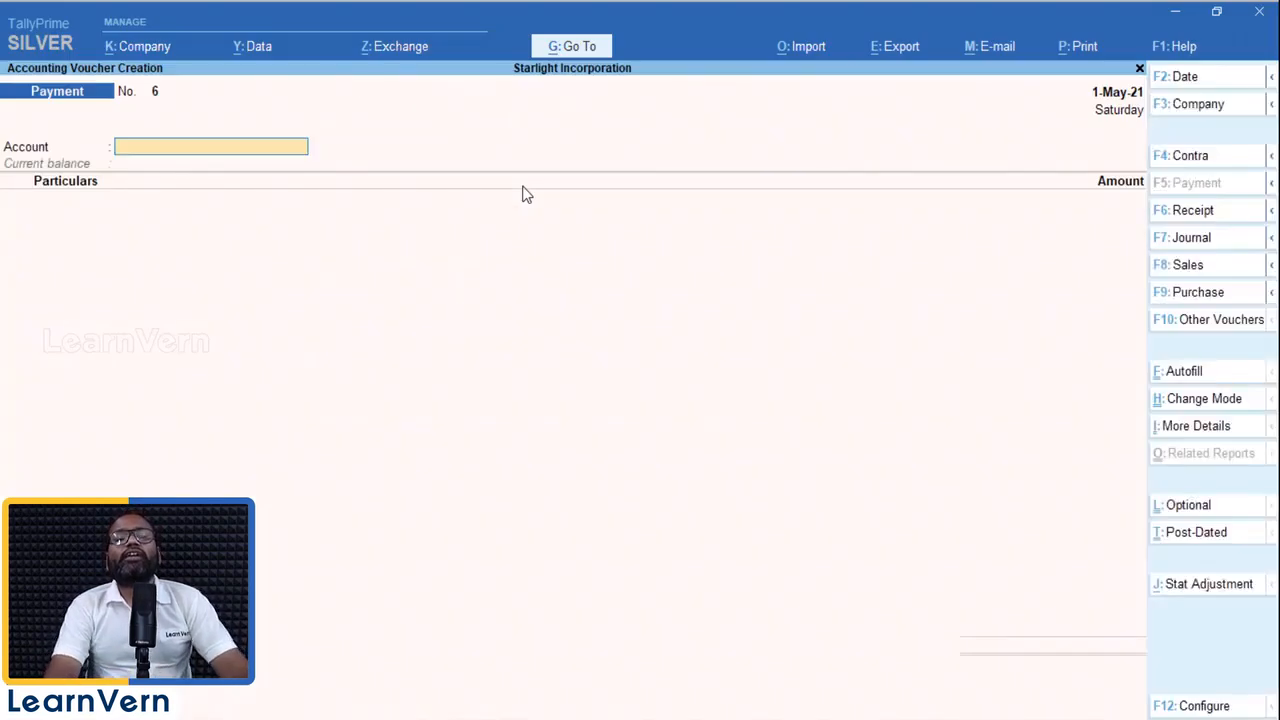
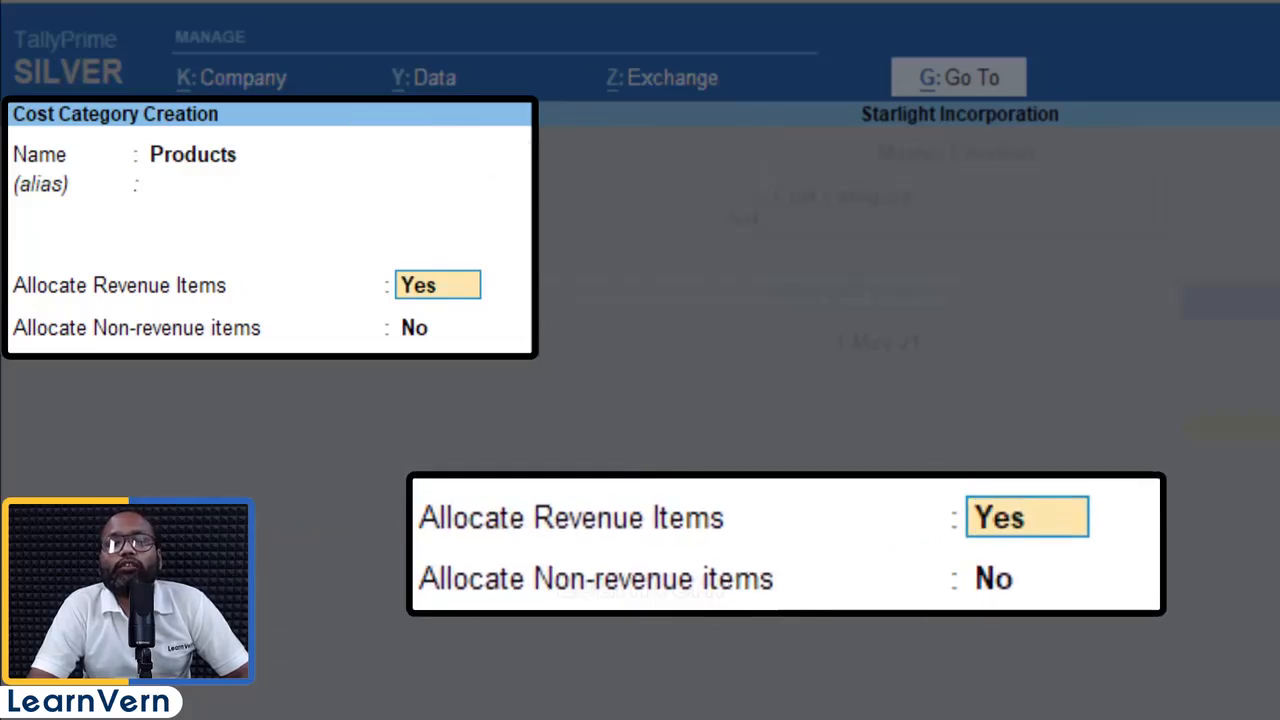
# Set Allocate Revenue Items to No and Allocate Non-revenue items to Yes for the Products cost category, and save it
pyautogui.write('n')
pyautogui.press('Return')
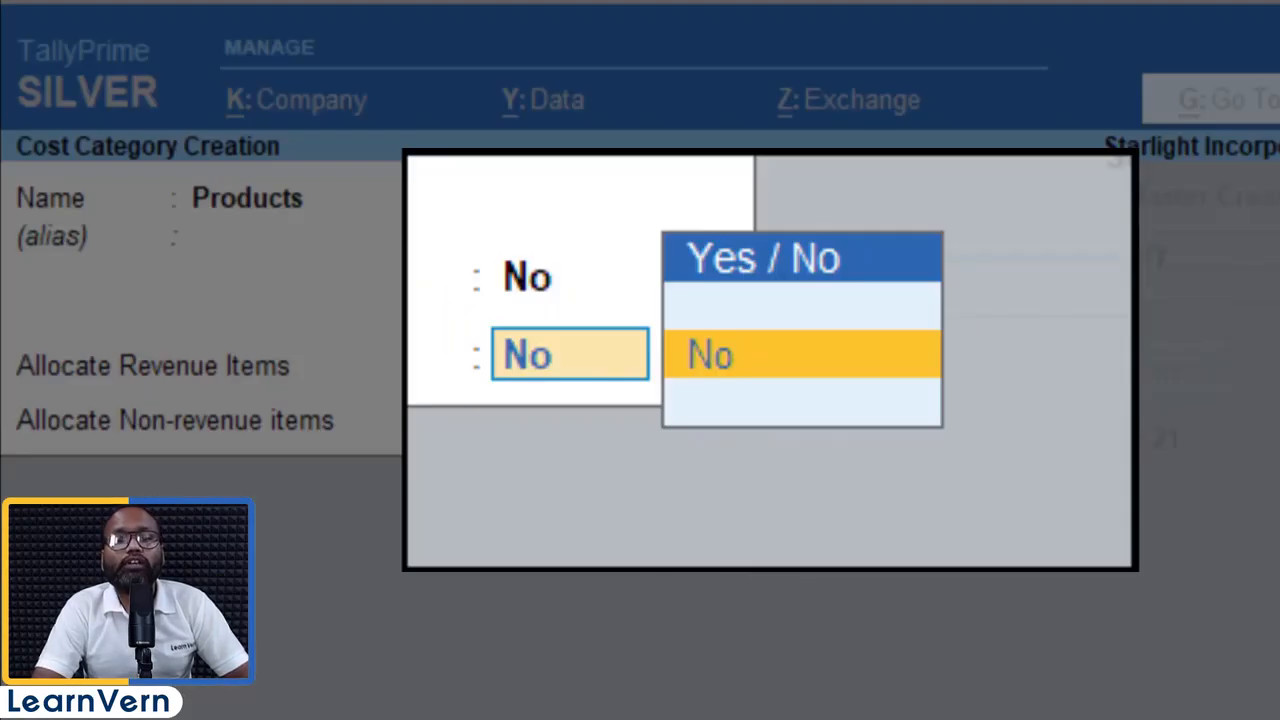
pyautogui.press('BackSpace')
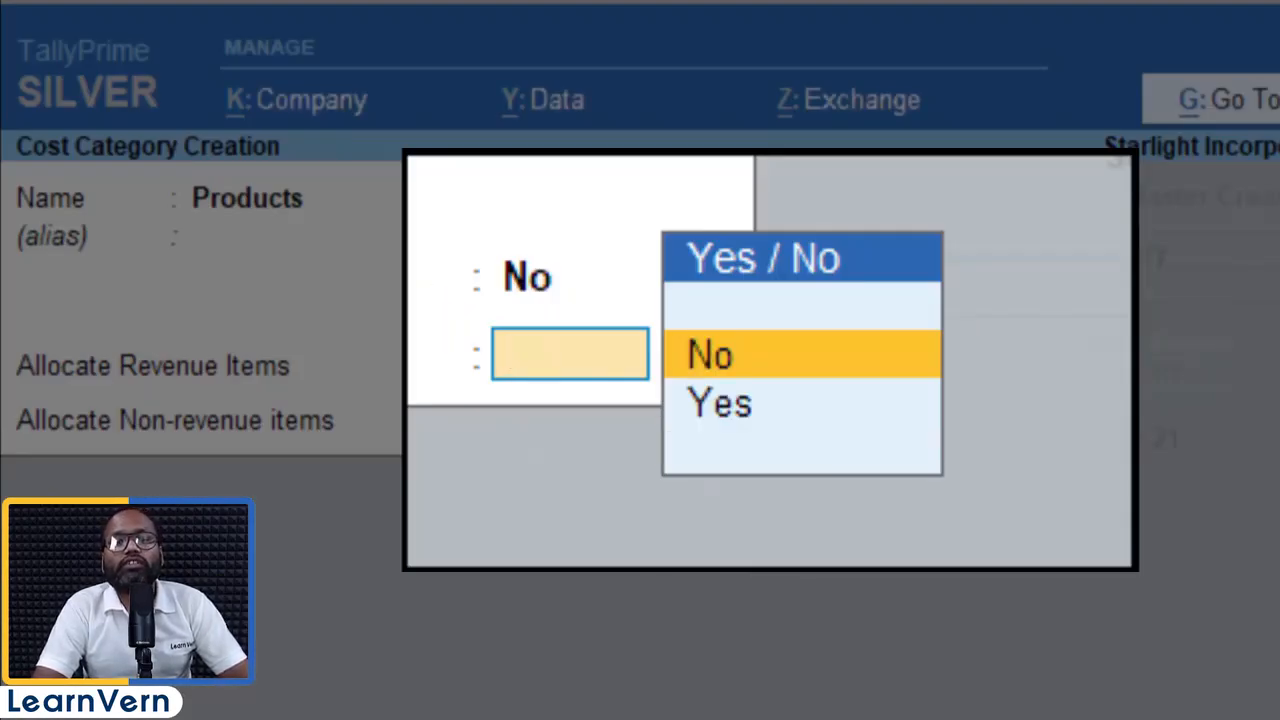
pyautogui.press('Down')
pyautogui.press('Return')
pyautogui.press('y')
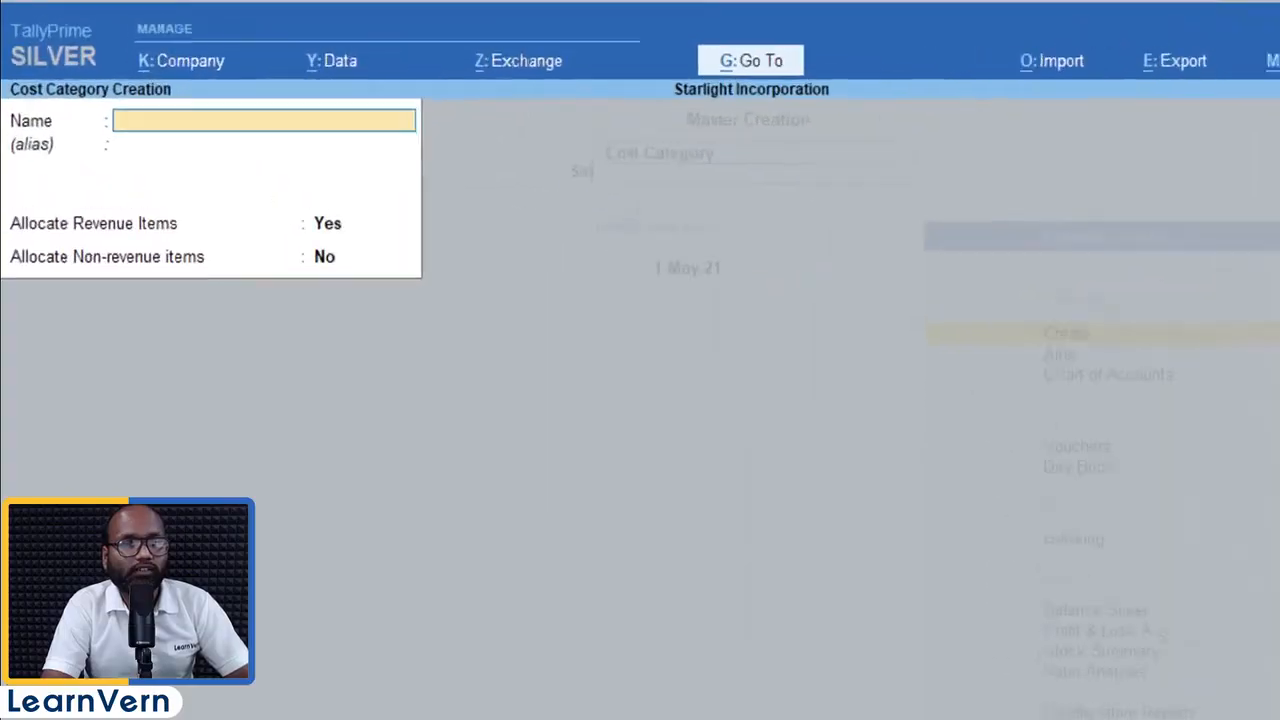
# Create a cost category named Department with Allocate Revenue Items at Yes and Allocate Non-revenue items at No
pyautogui.write('Department')
pyautogui.press('Return')
pyautogui.press('Return')
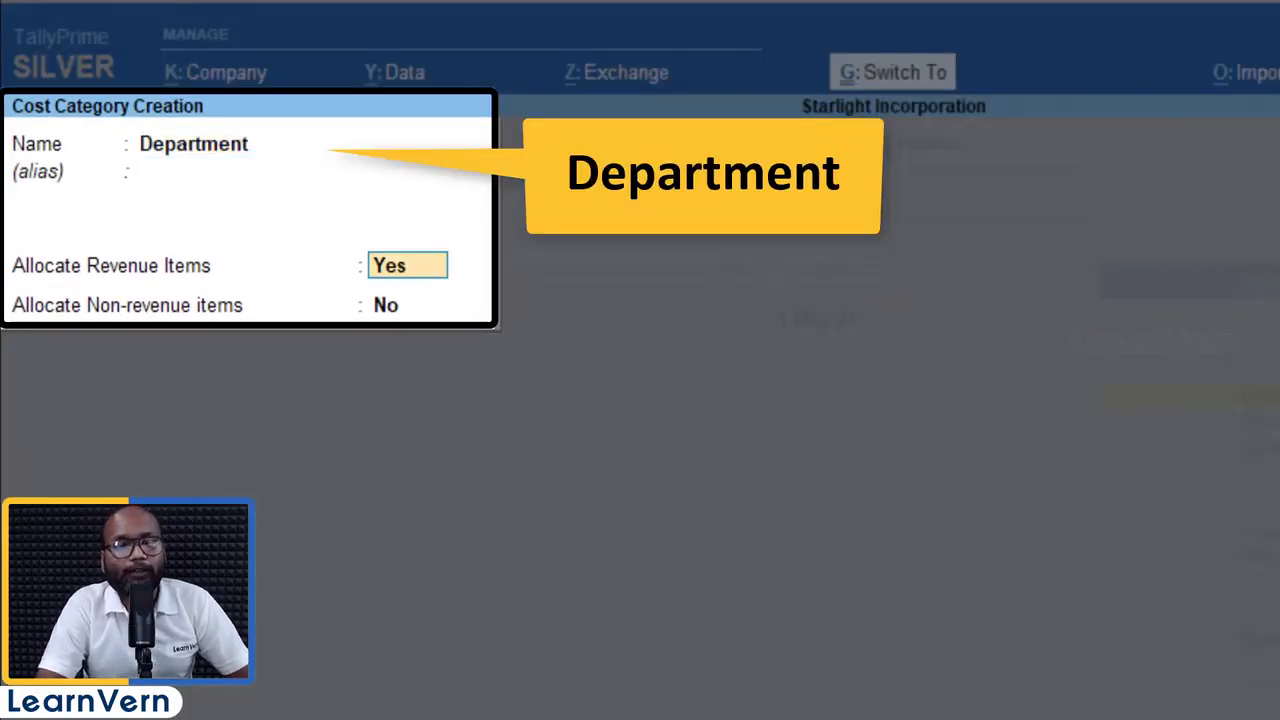
pyautogui.hotkey('ctrl', 'a')
# Create a cost category named Employees with the default allocation options, and return to the Gateway of Tally
pyautogui.write('Employees')
pyautogui.press('Return')
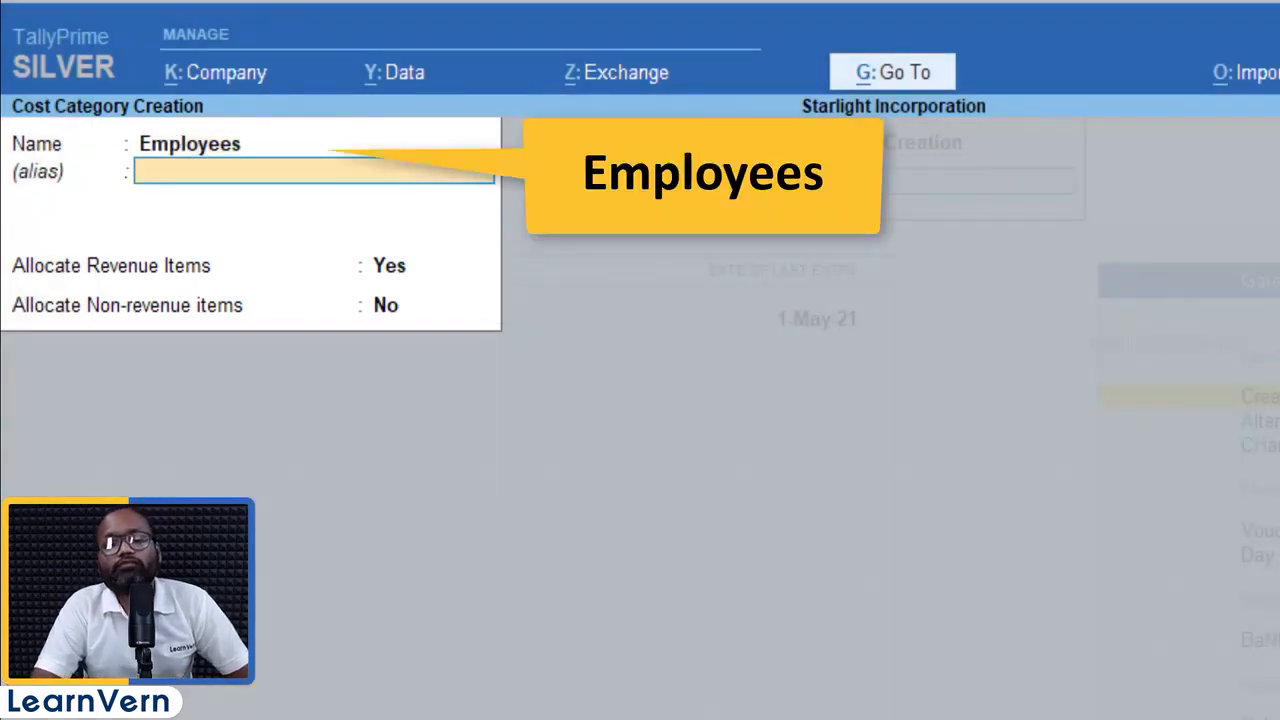
pyautogui.press('Return')
pyautogui.hotkey('ctrl', 'a')
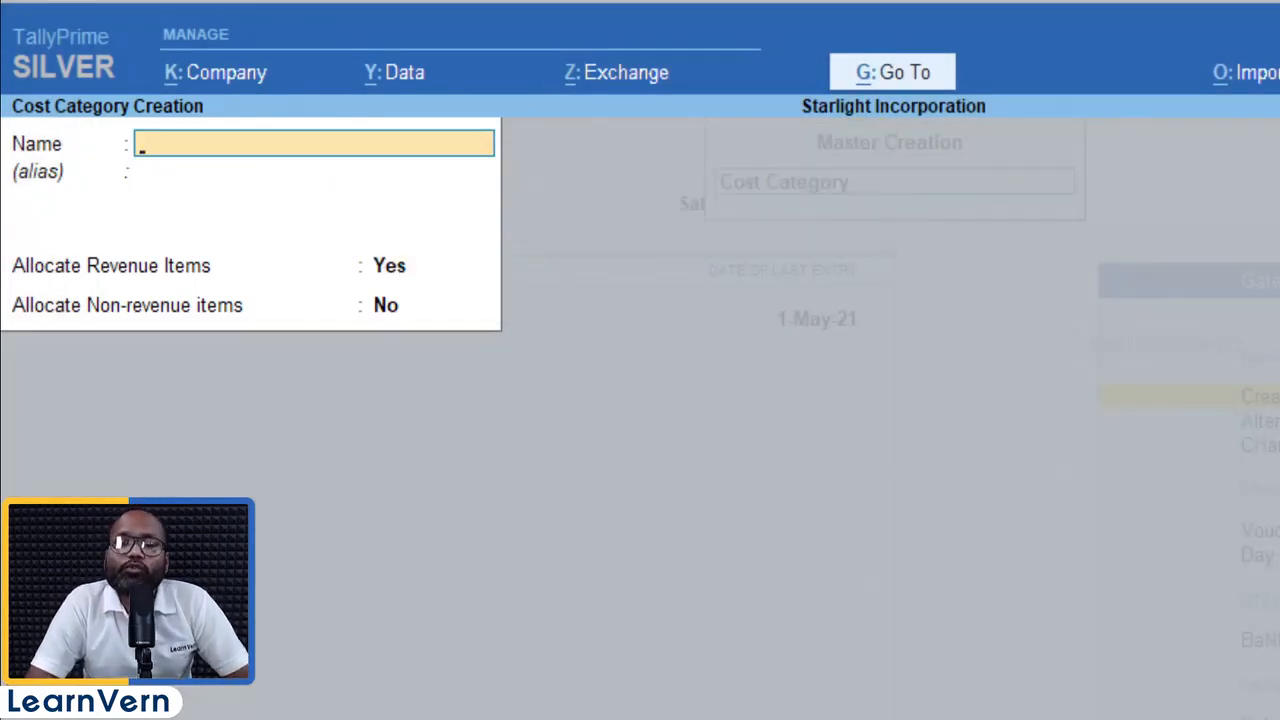
pyautogui.press('Escape')
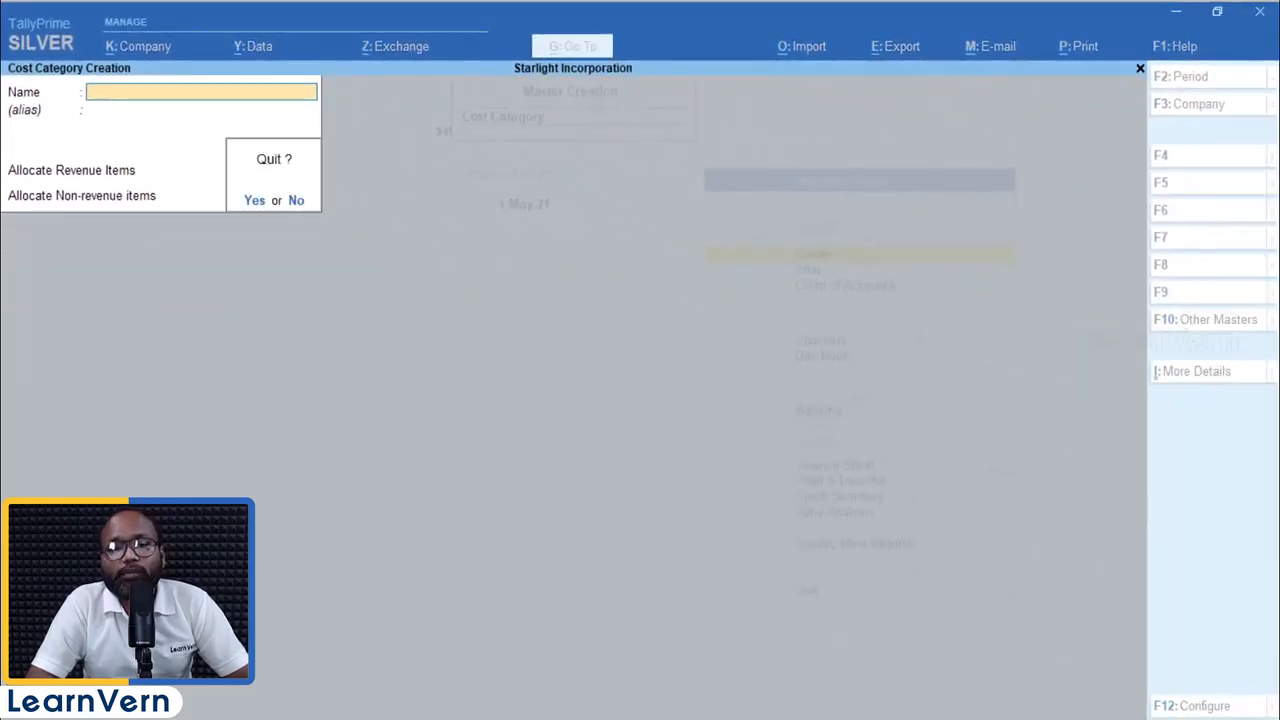
pyautogui.press('y')
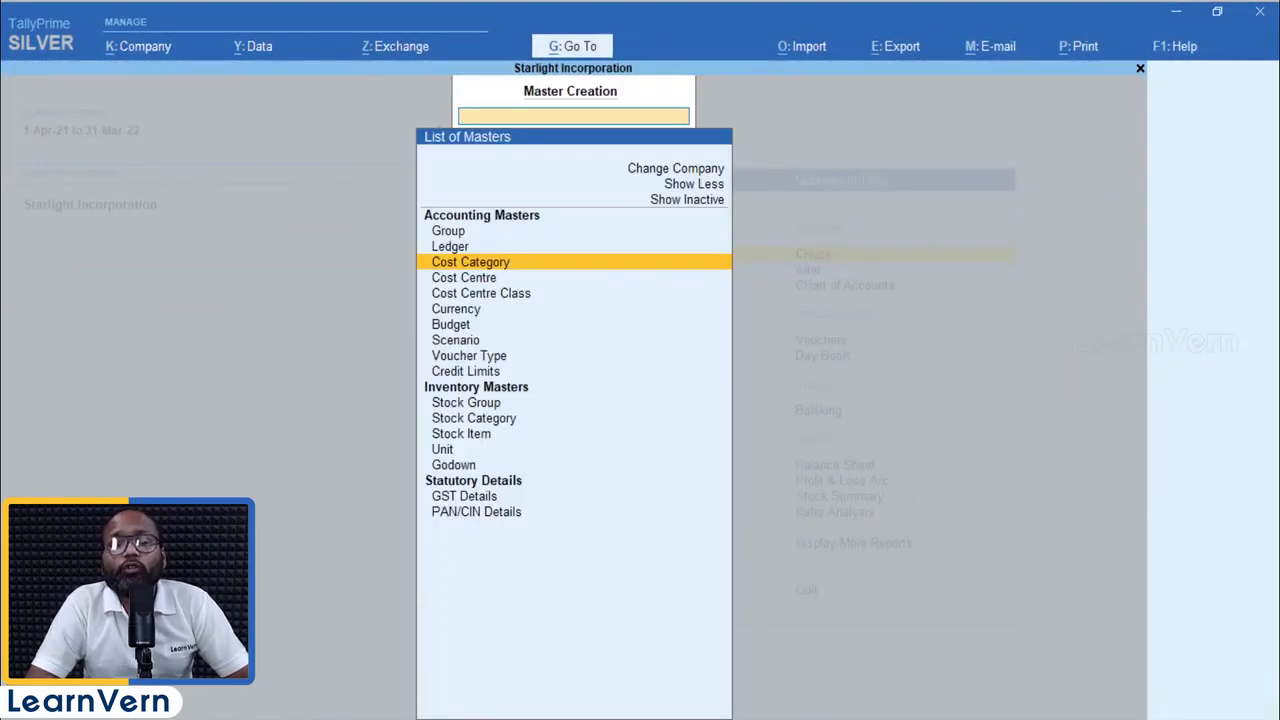
pyautogui.press('Escape')
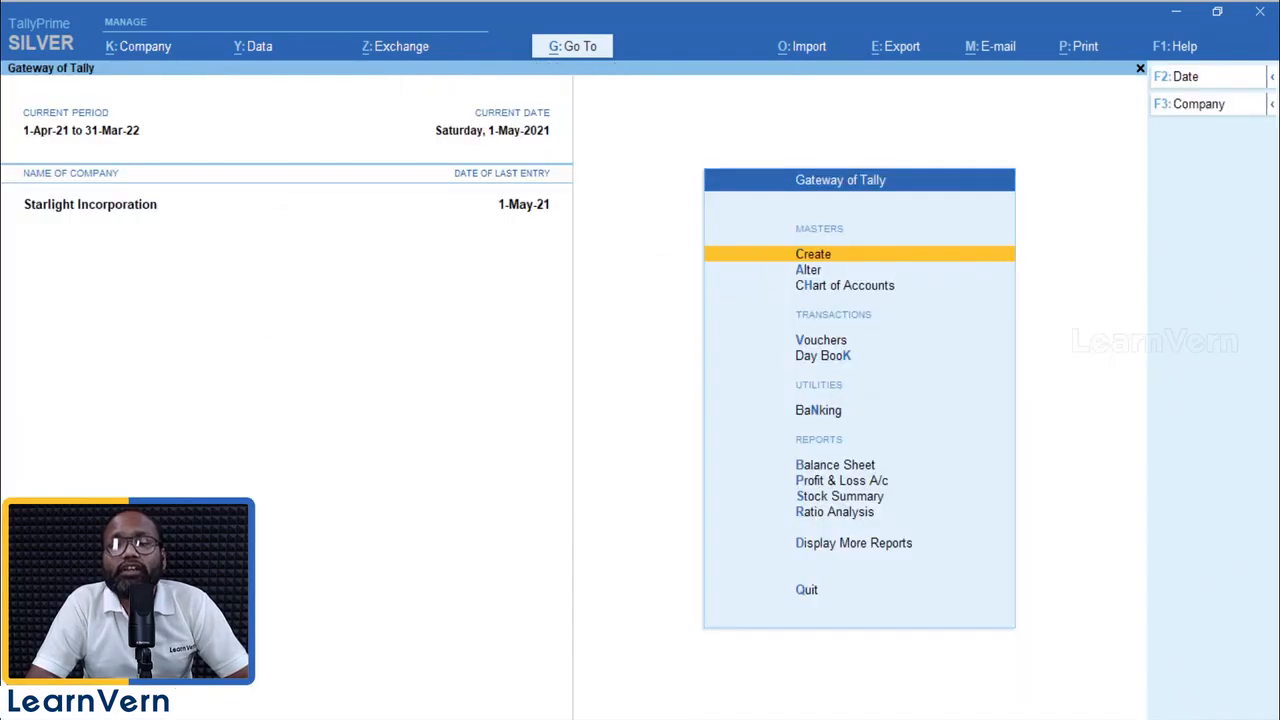
# Alter the Admin Department cost centre to place it in the Department cost category, and save it
pyautogui.press('Down')
pyautogui.press('Return')
pyautogui.press('Down')
pyautogui.press('Down')
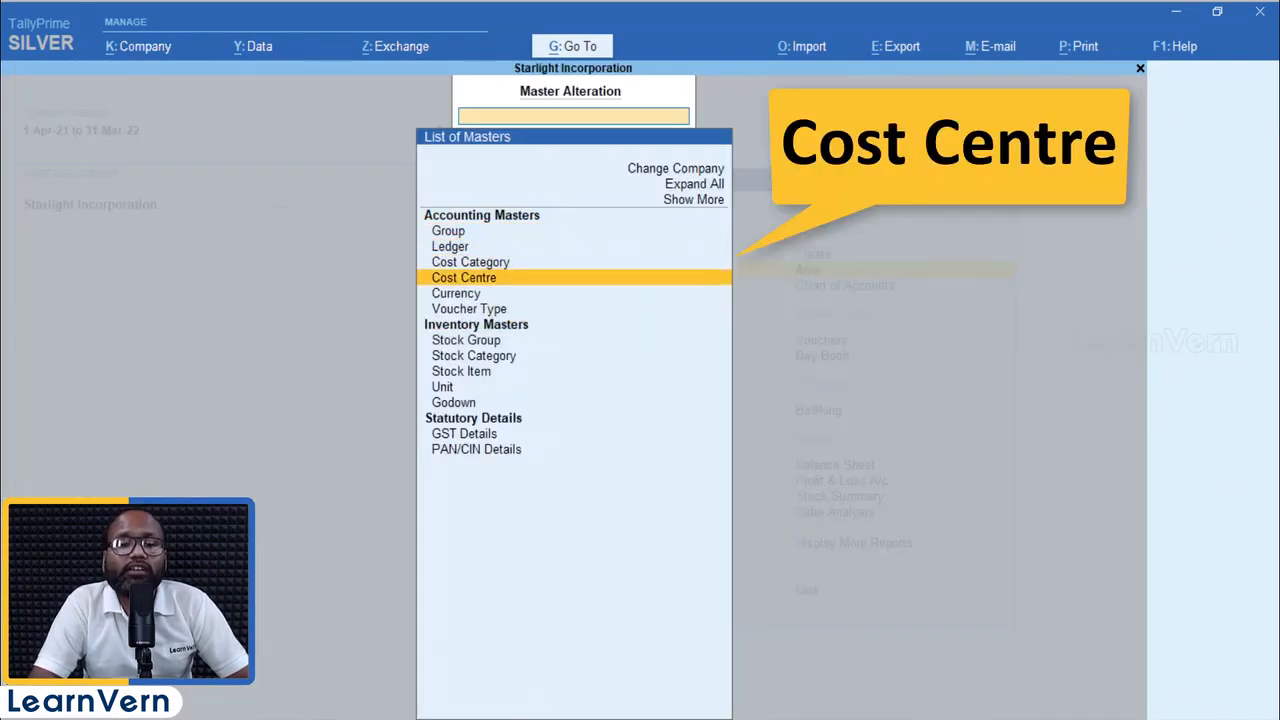
pyautogui.press('Return')
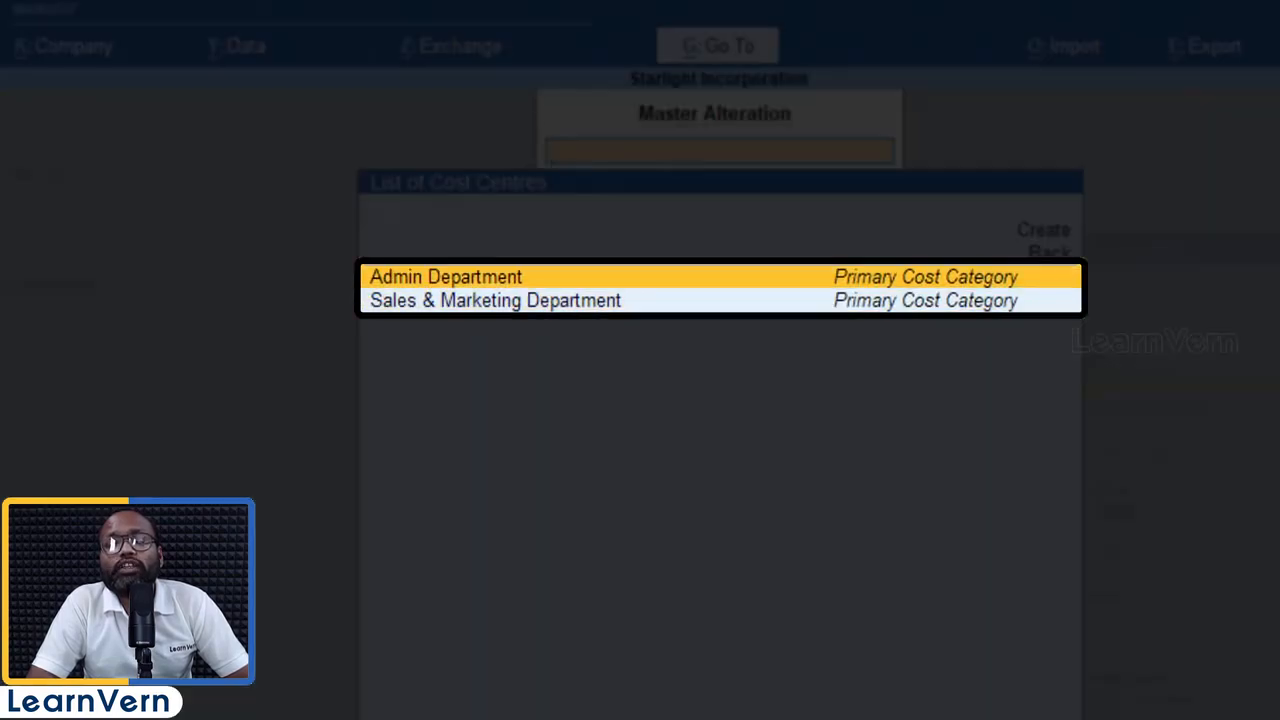
pyautogui.press('Down')
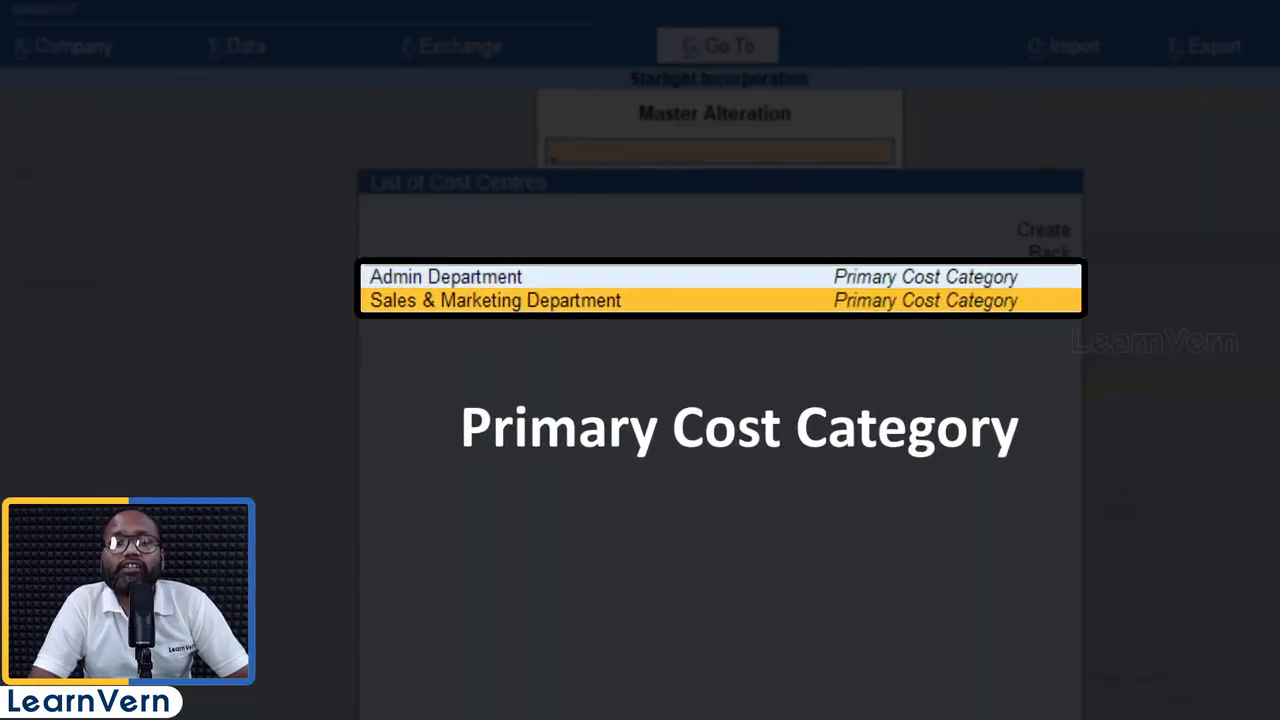
pyautogui.press('Up')
pyautogui.press('Return')
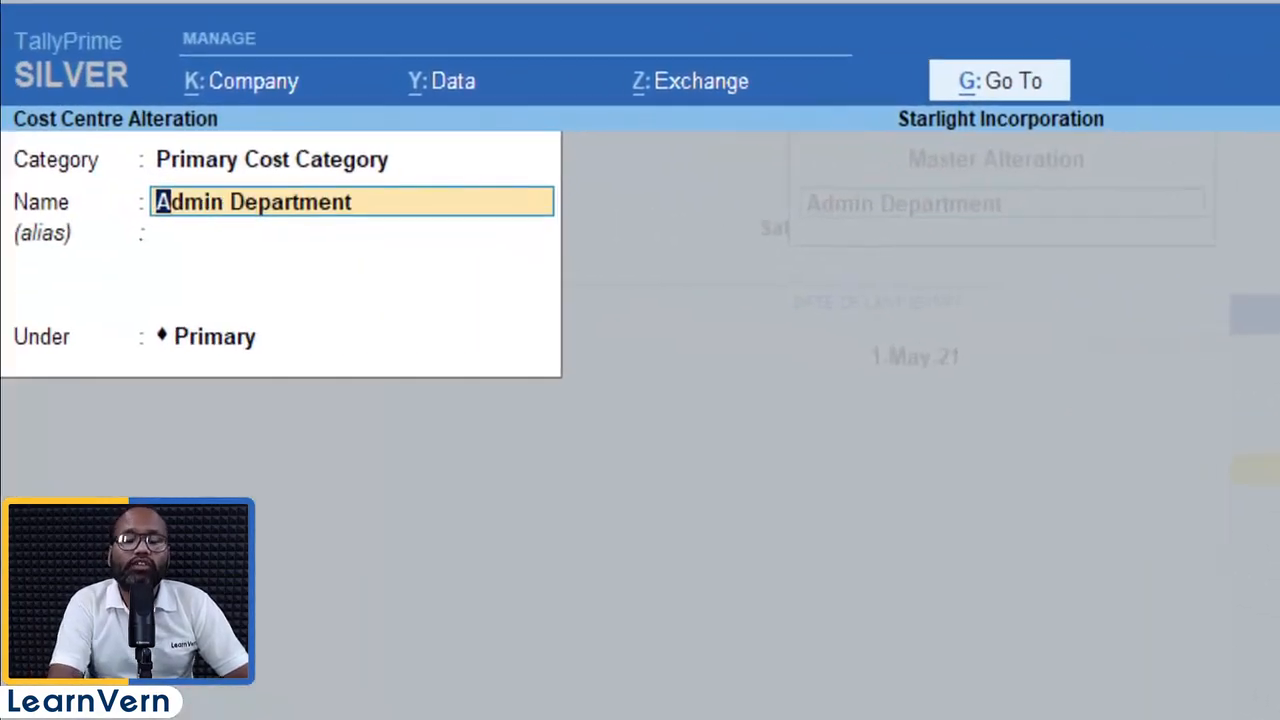
pyautogui.press('BackSpace')
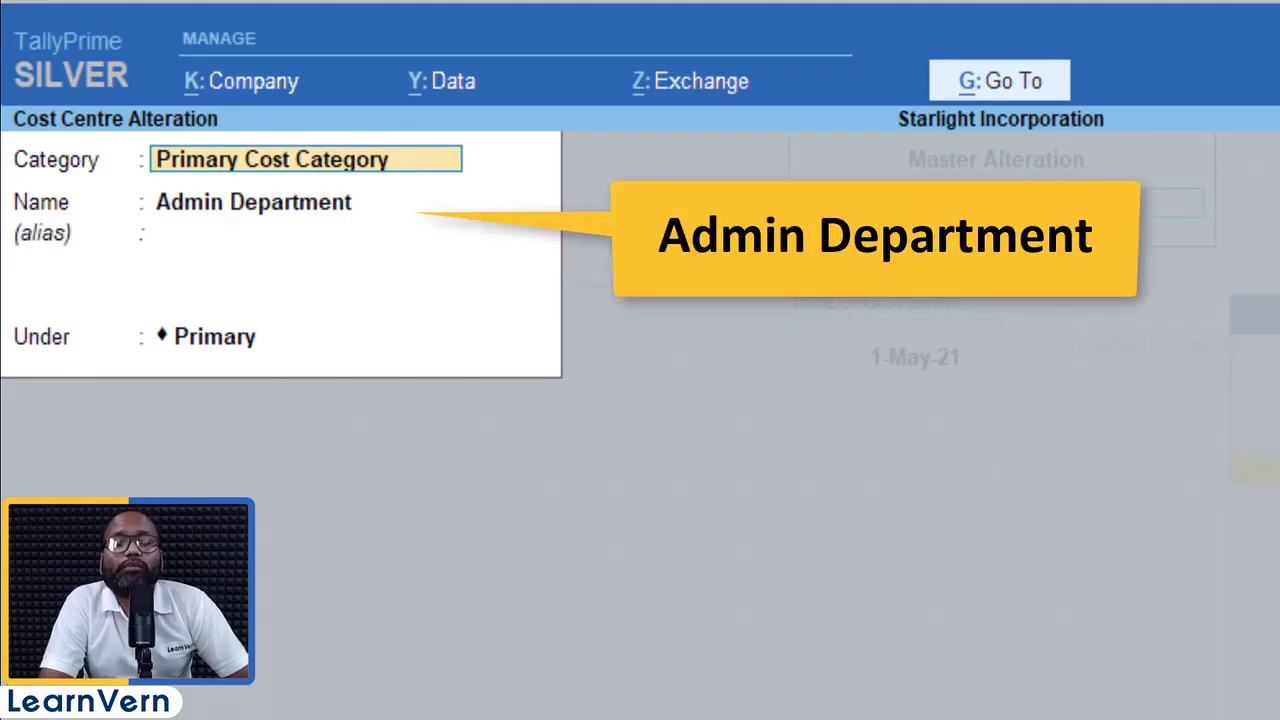
pyautogui.press('Return')
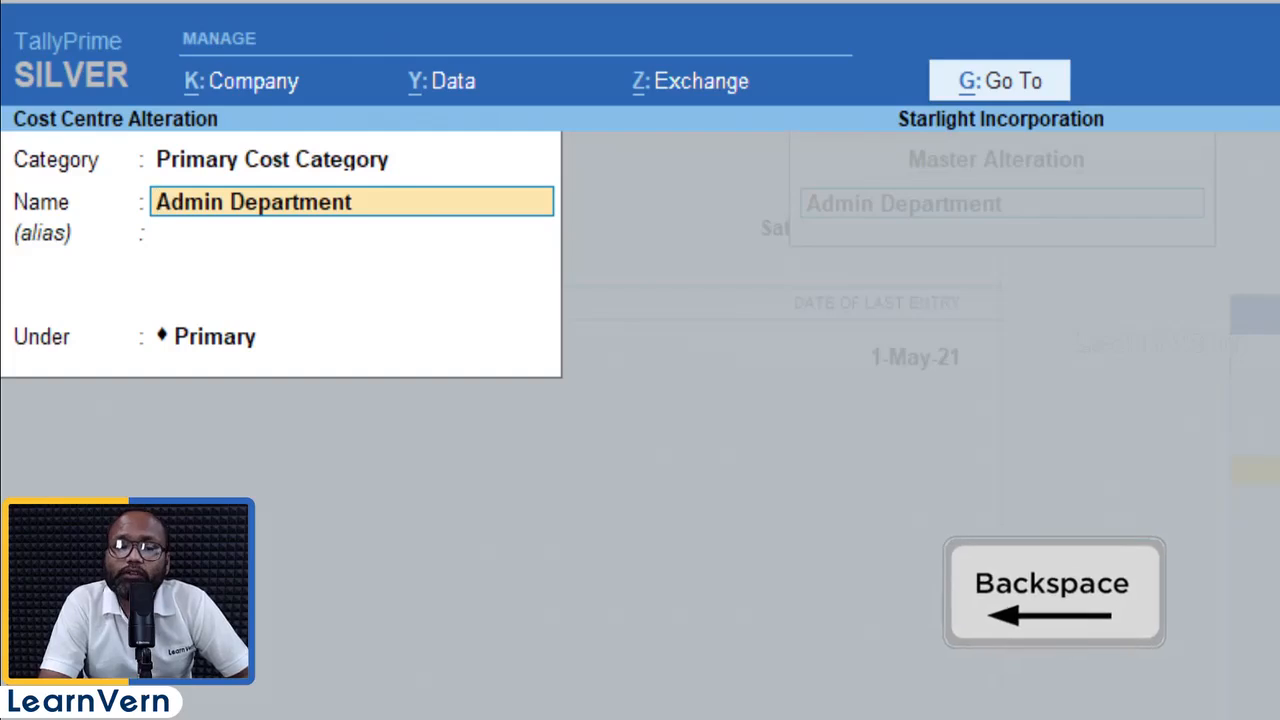
pyautogui.press('BackSpace')
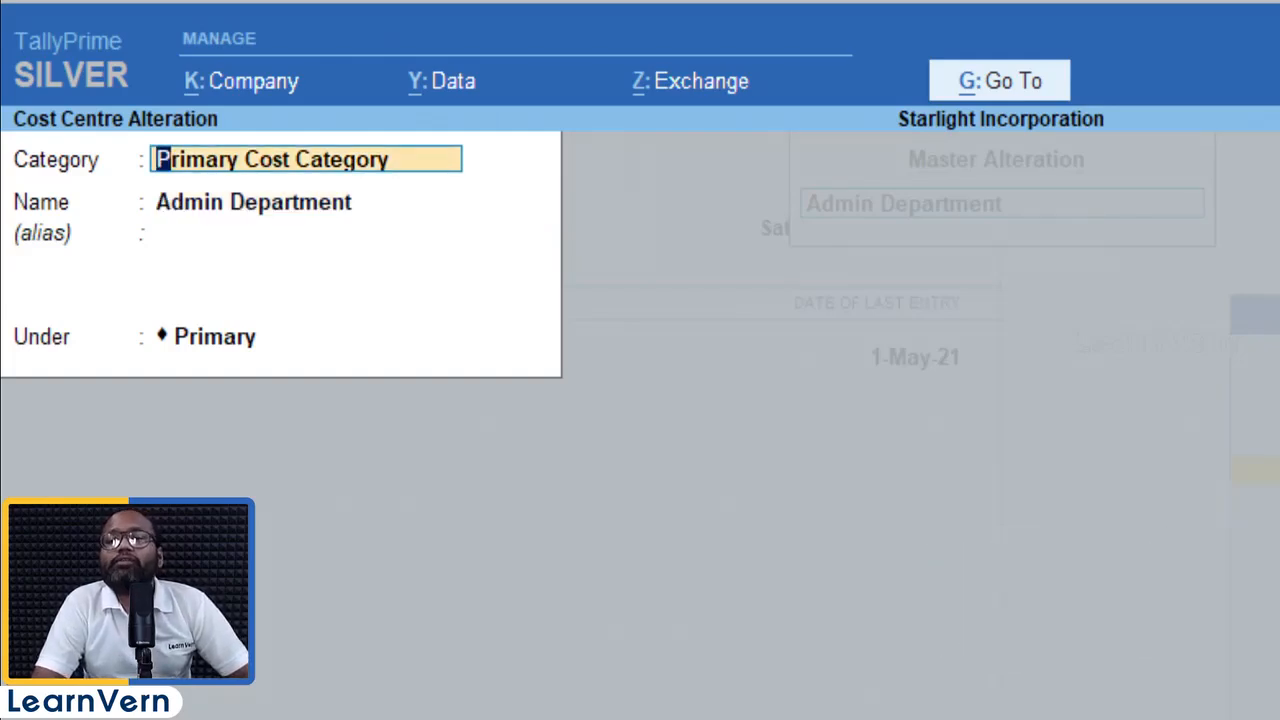
pyautogui.press('Up')
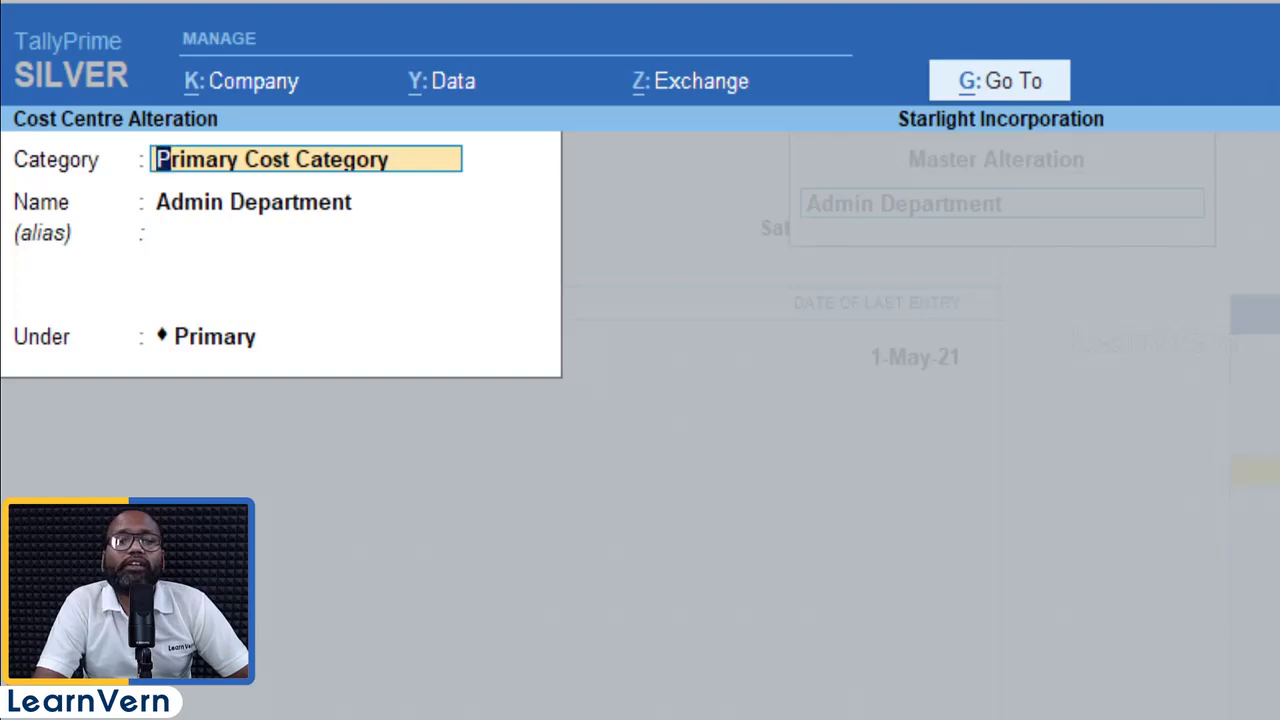
pyautogui.press('Return')
pyautogui.hotkey('ctrl', 'a')
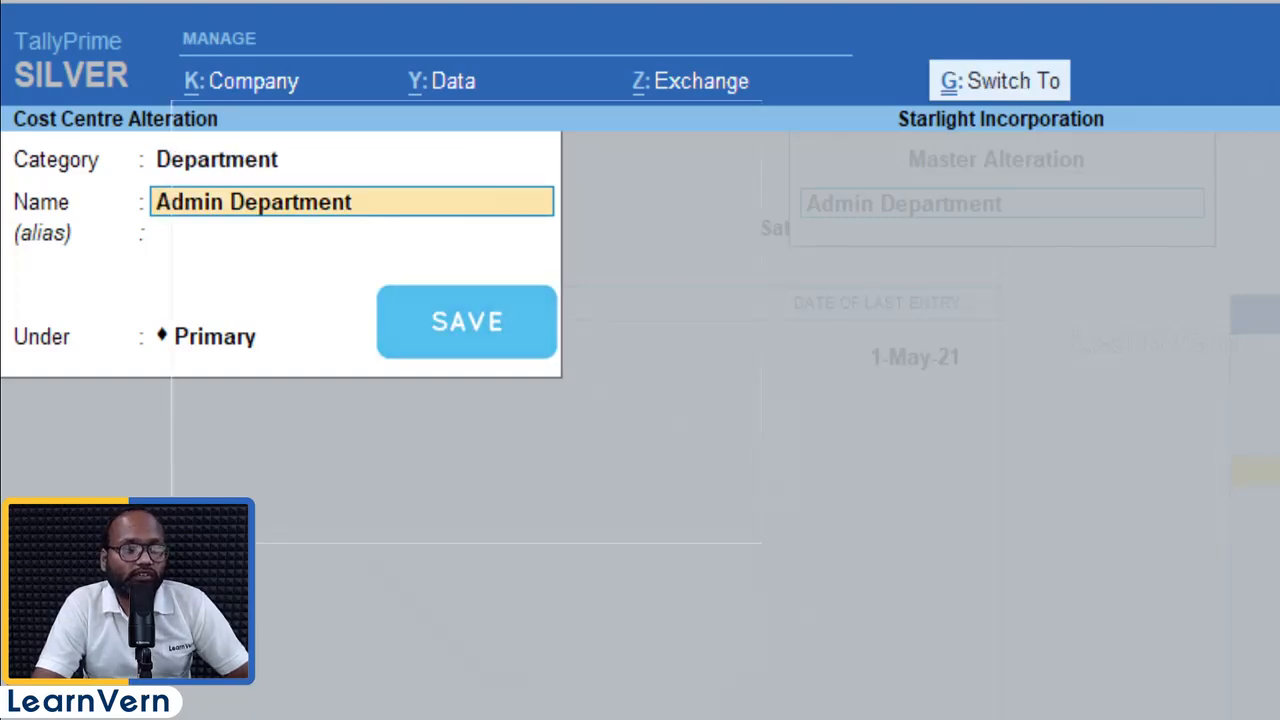
# Alter the Sales & Marketing Department cost centre to place it in the Department cost category, and save it
pyautogui.press('Down')
pyautogui.press('Return')
pyautogui.press('BackSpace')
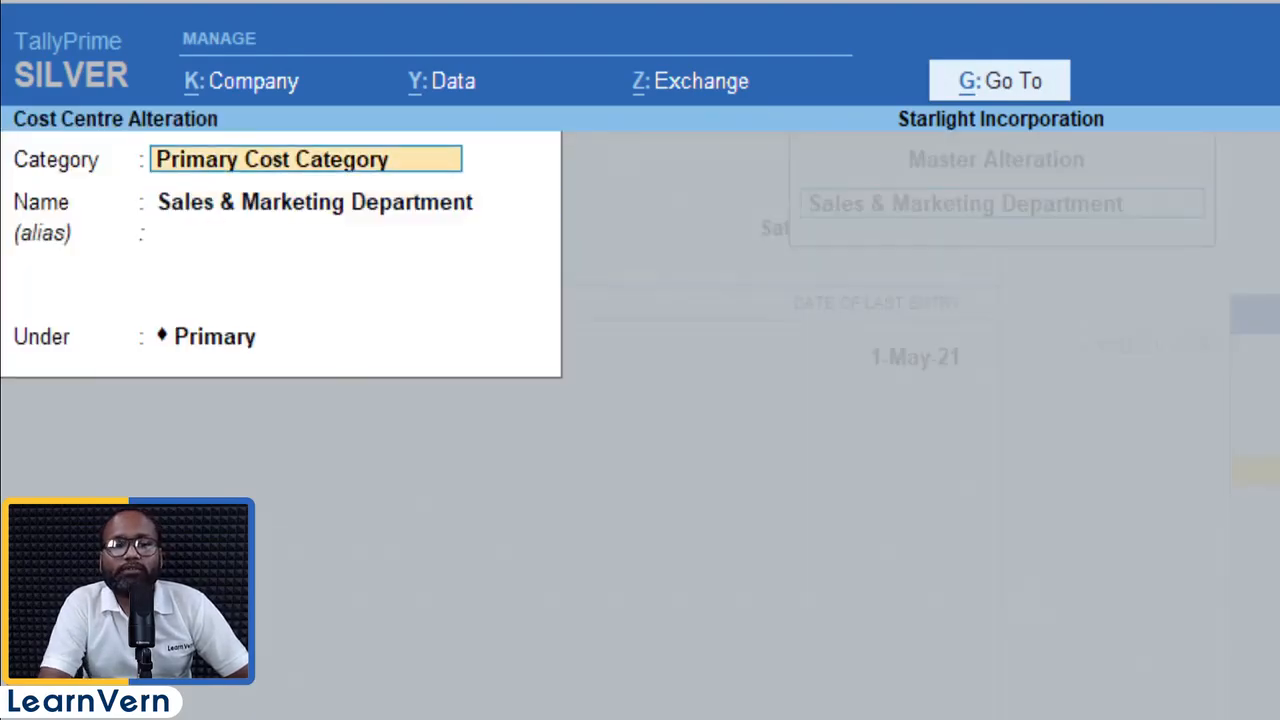
pyautogui.press('BackSpace')
pyautogui.write('De')
pyautogui.press('Return')
pyautogui.hotkey('ctrl', 'a')
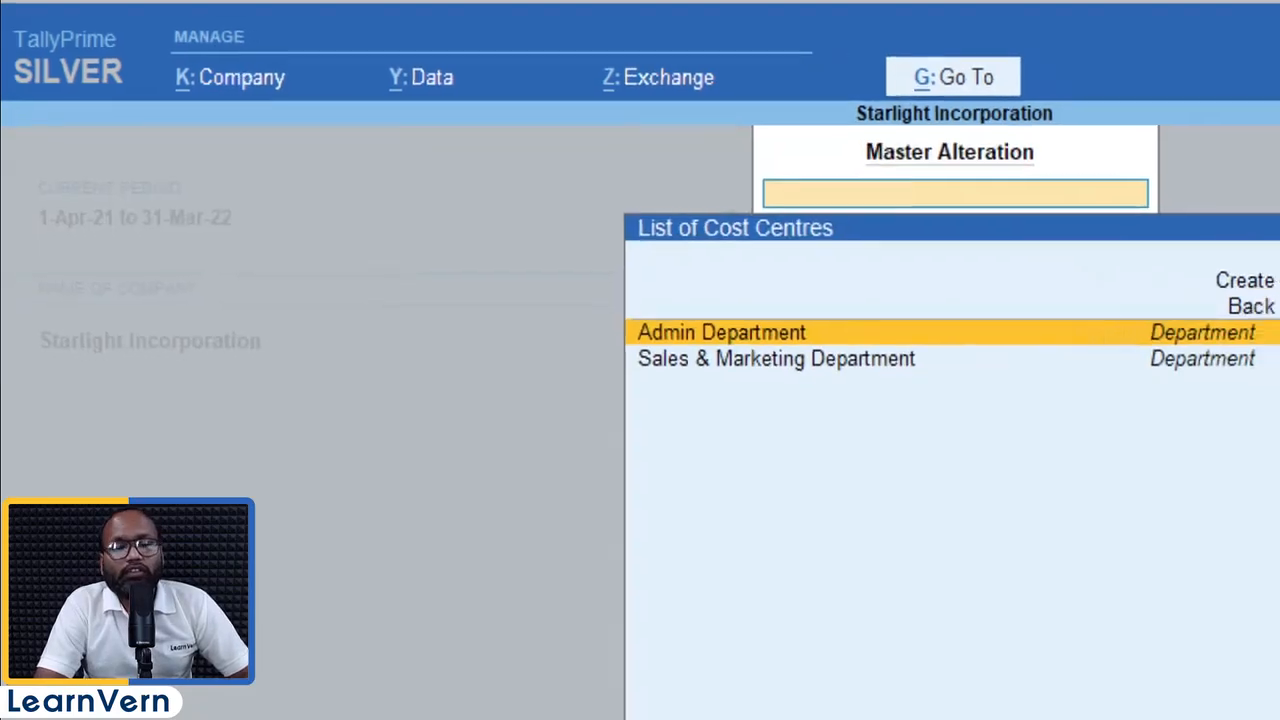
# Leave the cost centre alteration list and open the creation form for a new cost centre
pyautogui.press('Escape')
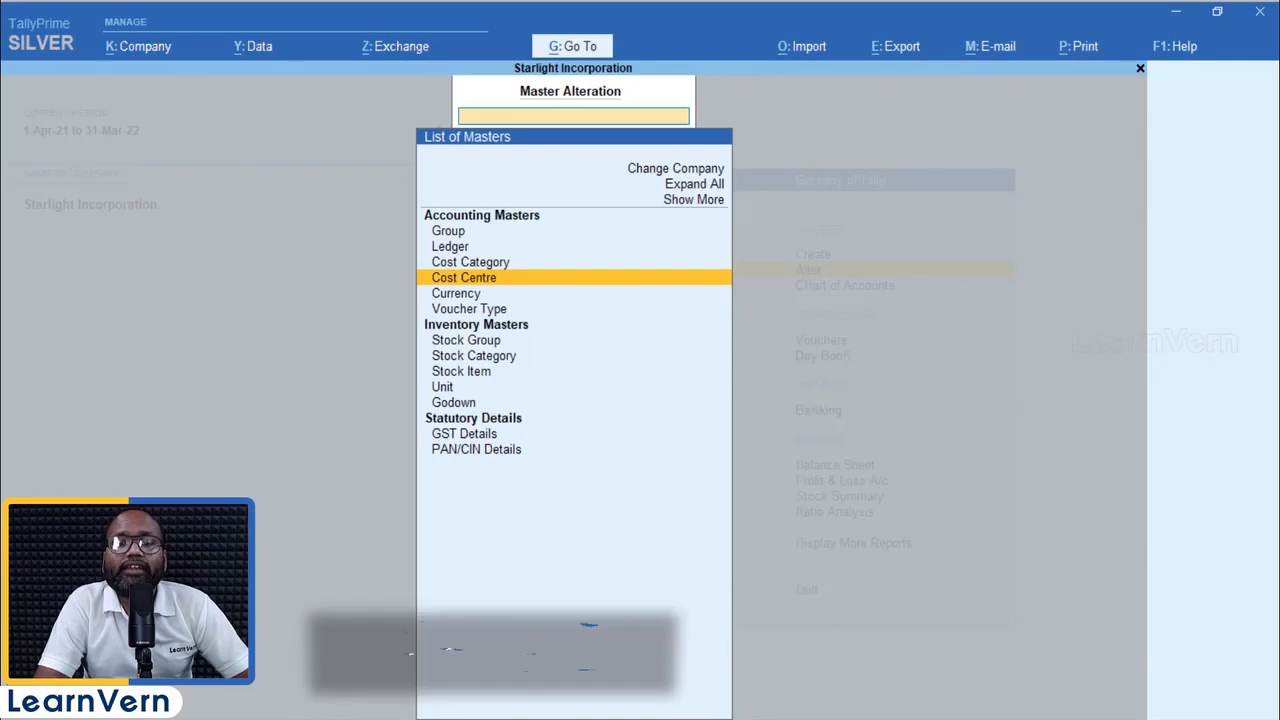
pyautogui.press('Escape')
pyautogui.press('Up')
pyautogui.press('Return')
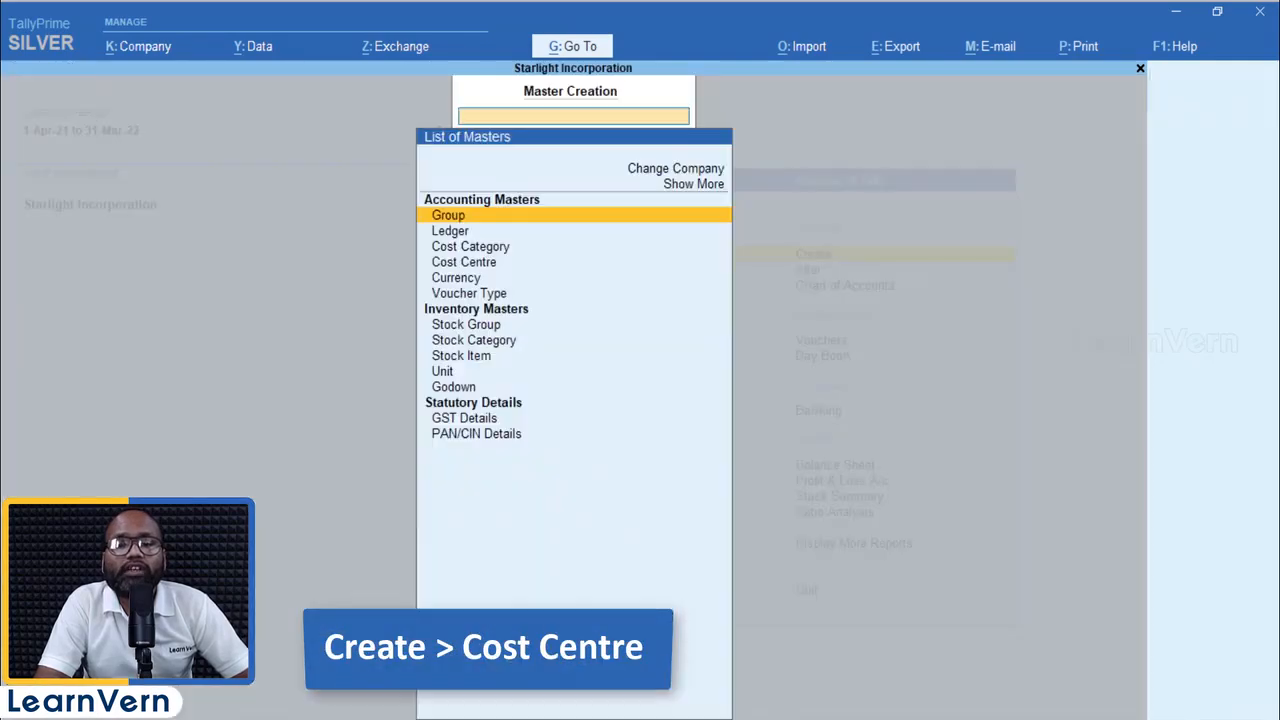
pyautogui.press('Down')
pyautogui.press('Down')
pyautogui.press('Down')
pyautogui.press('Return')
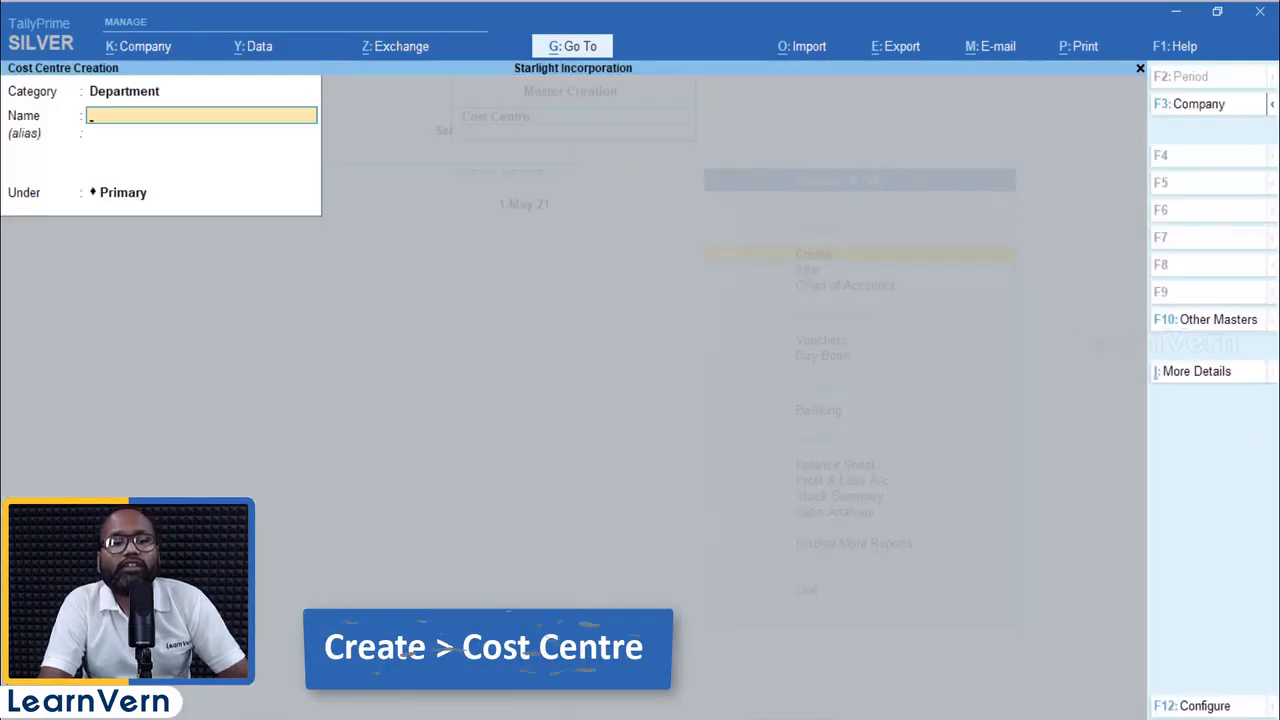
# Change the new cost centre's category to Products
pyautogui.press('BackSpace')
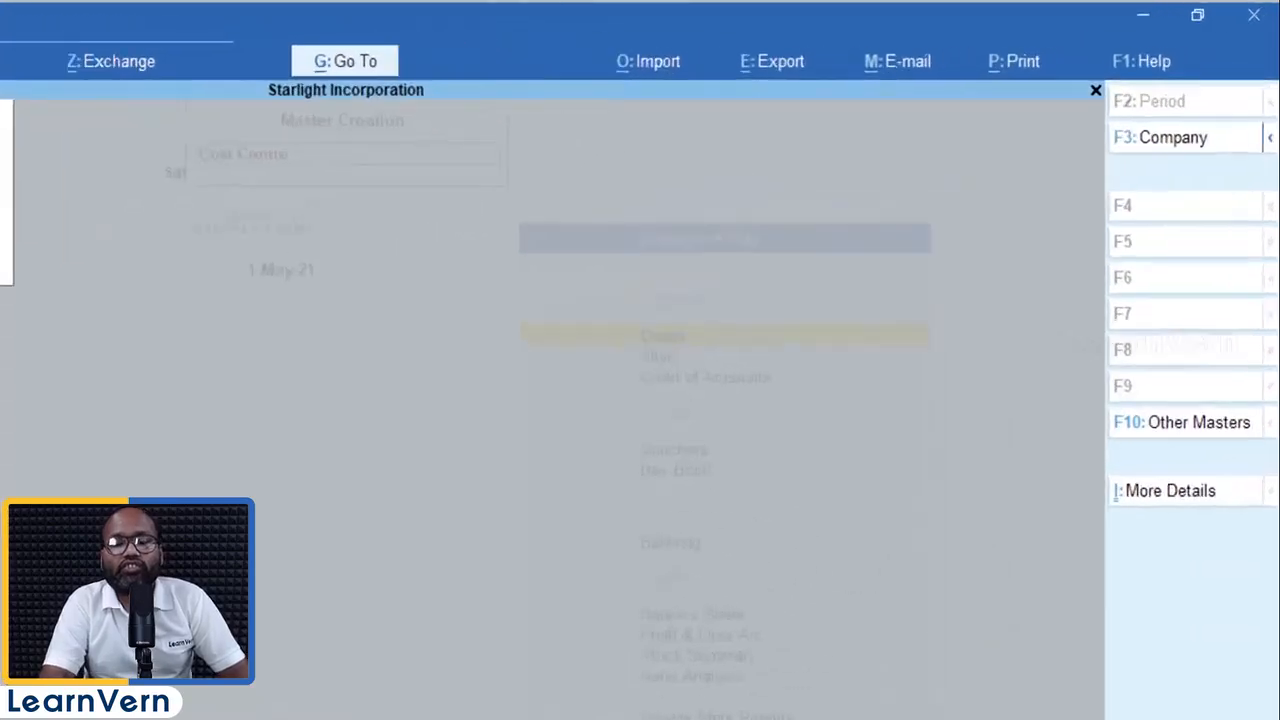
pyautogui.press('space')
pyautogui.press('Down')
pyautogui.press('Down')
pyautogui.press('Down')
pyautogui.press('Down')
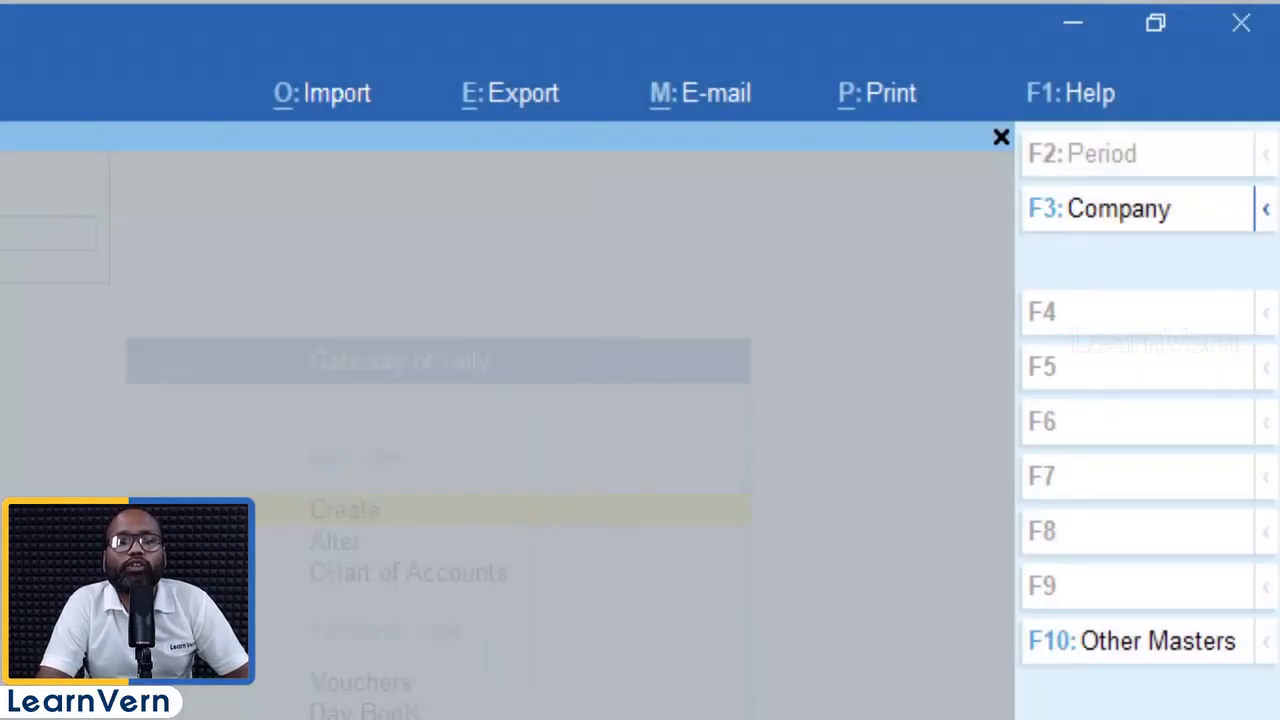
pyautogui.press('Return')
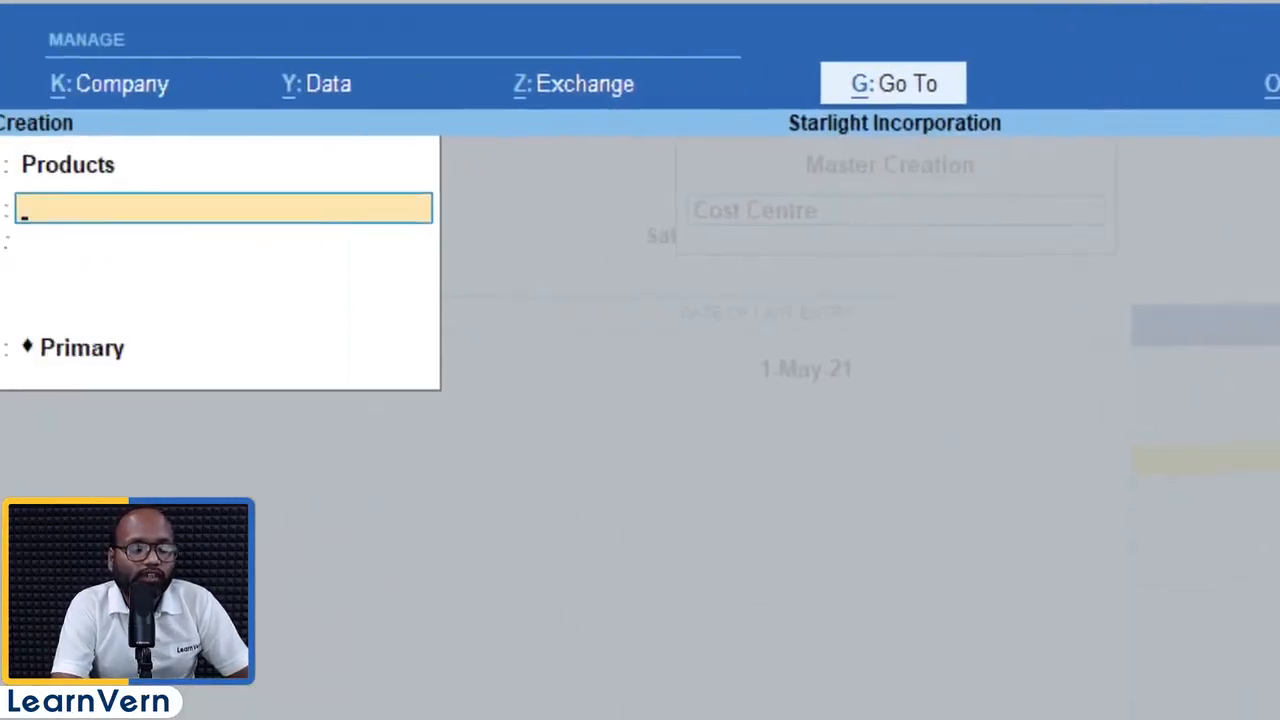
# Name the cost centre Hp Products, keep it under Primary, and save it
pyautogui.write('Hp')
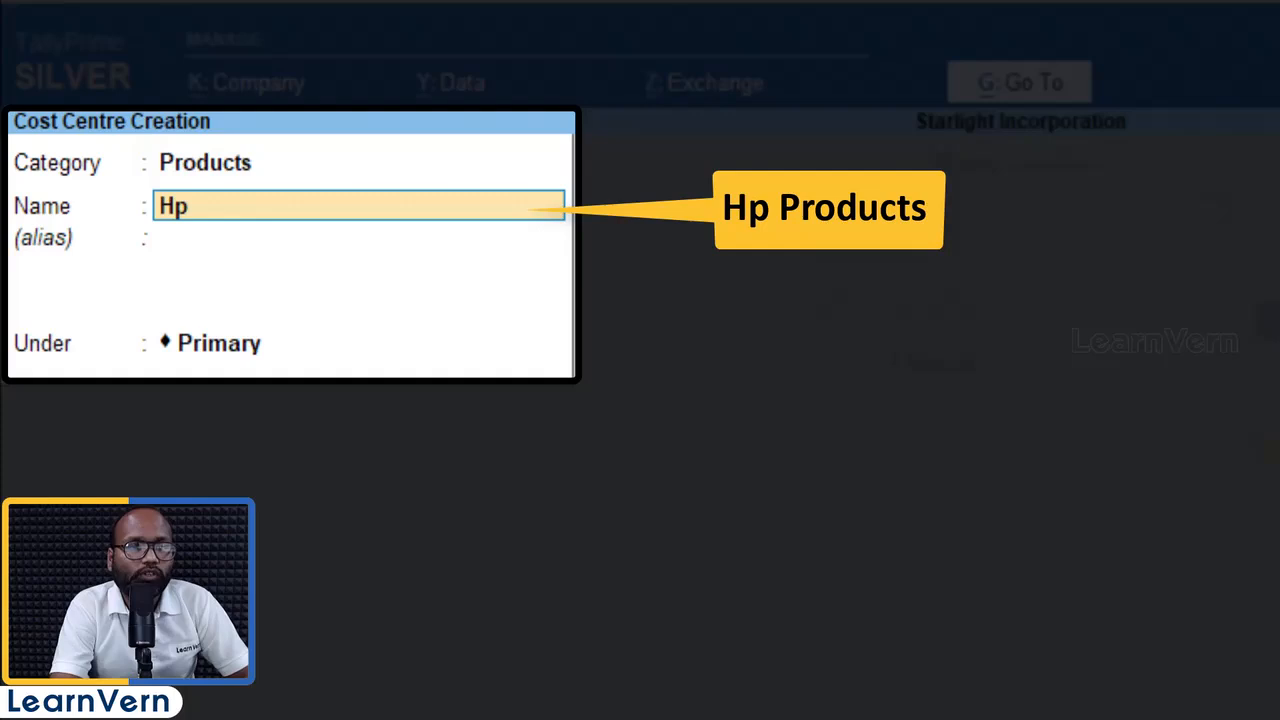
pyautogui.press('BackSpace')
pyautogui.write('p Products')
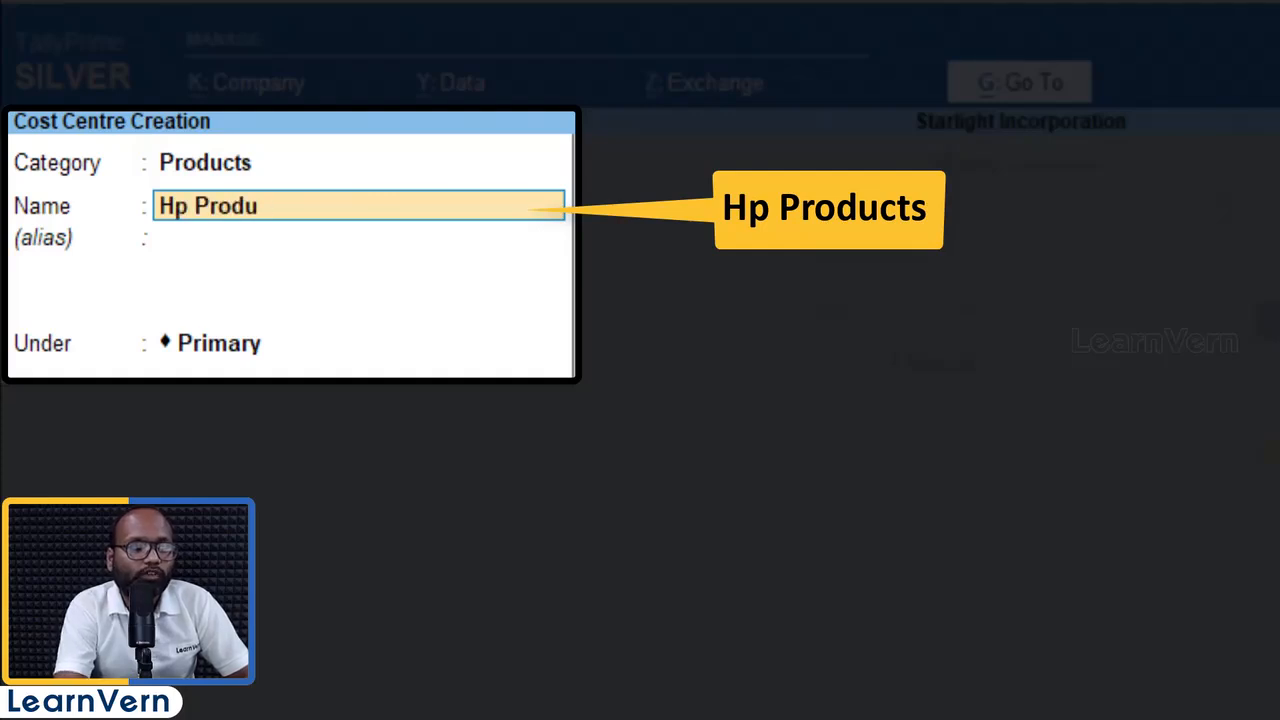
pyautogui.press('Return')
pyautogui.press('Return')
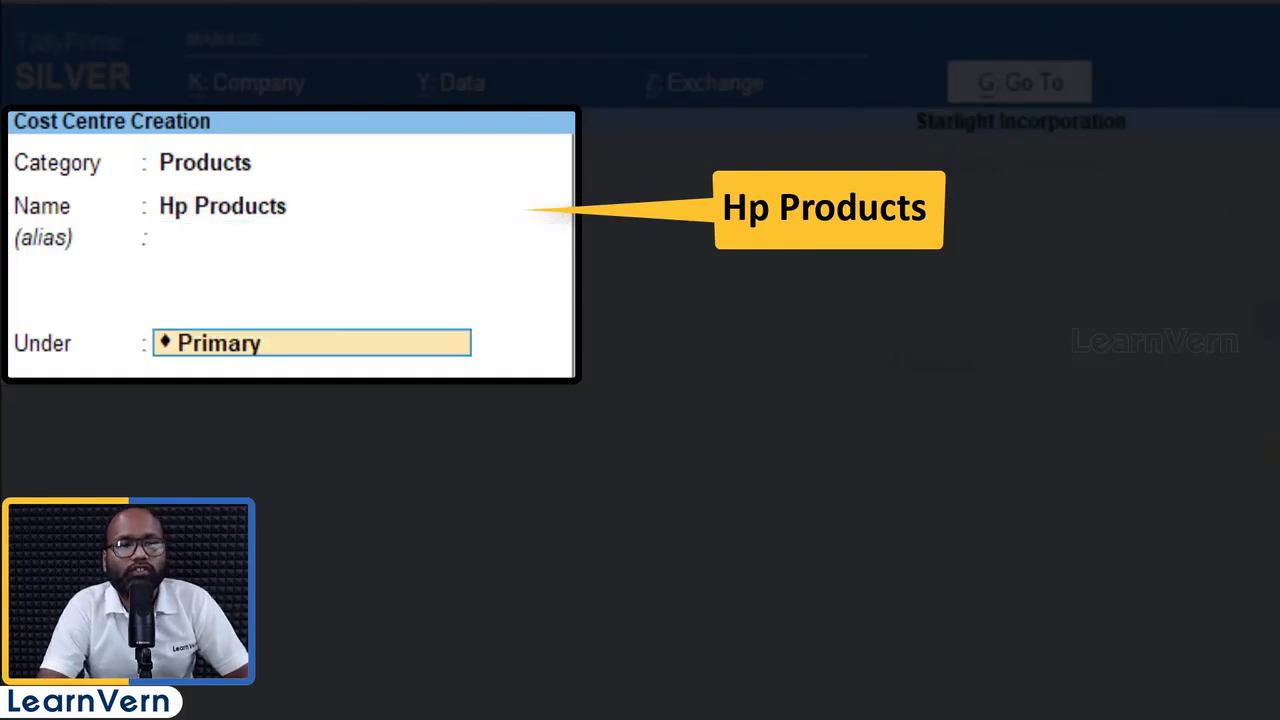
pyautogui.press('Return')
pyautogui.press('Return')
# Create a second cost centre named Samsung Products in the Products category and save it
pyautogui.write('S')
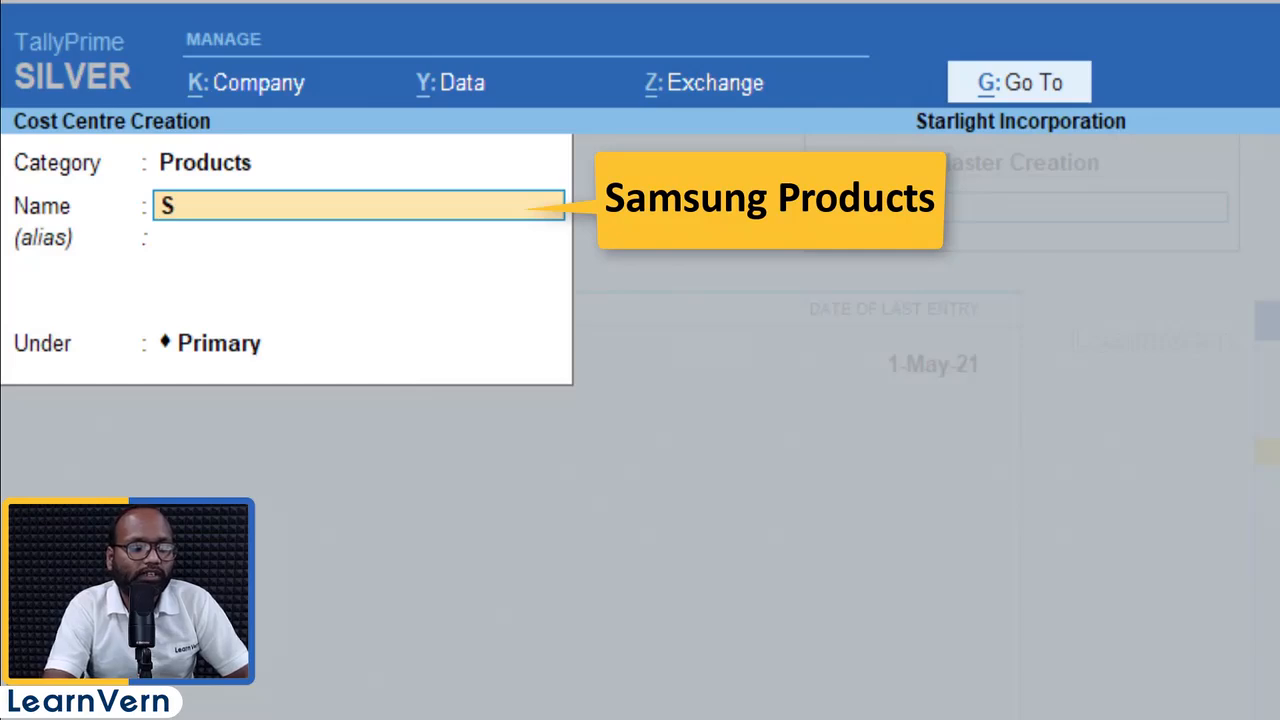
pyautogui.write('amsung Products')
pyautogui.press('Return')
pyautogui.hotkey('ctrl', 'a')
# Switch the category to Employees, enter the first employee's name as the cost centre name, and save it
pyautogui.press('BackSpace')
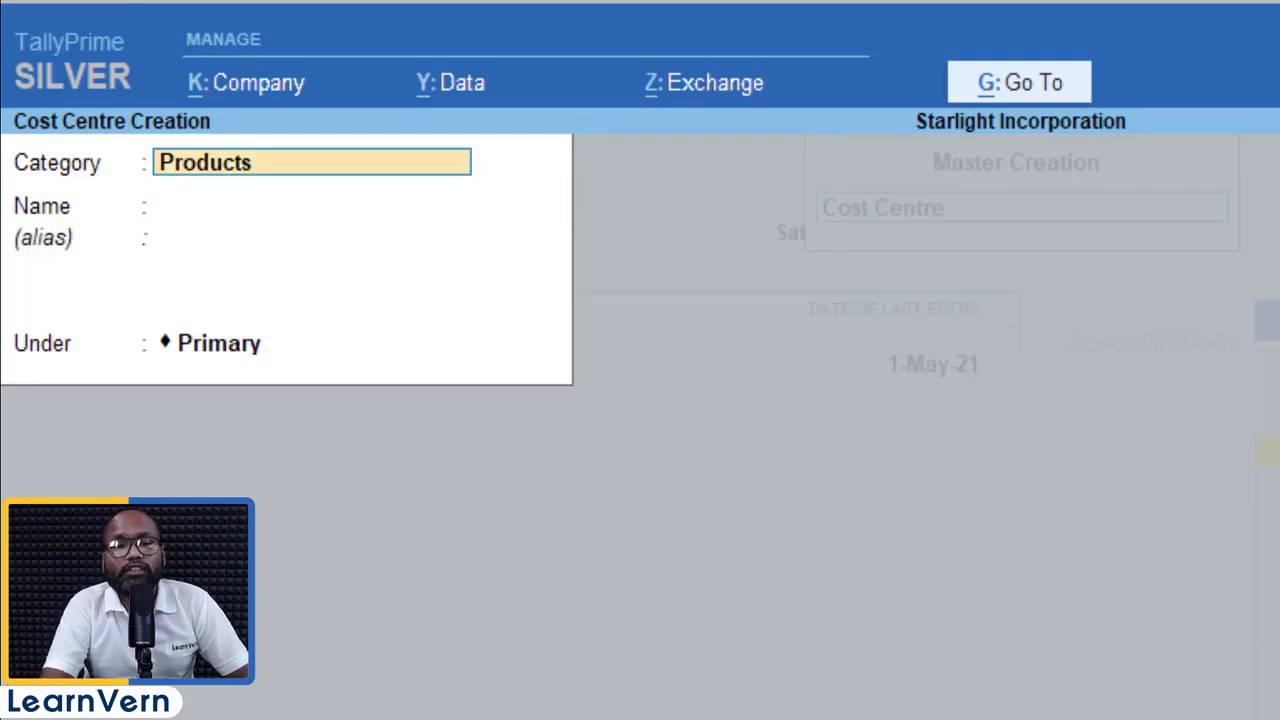
pyautogui.press('BackSpace')
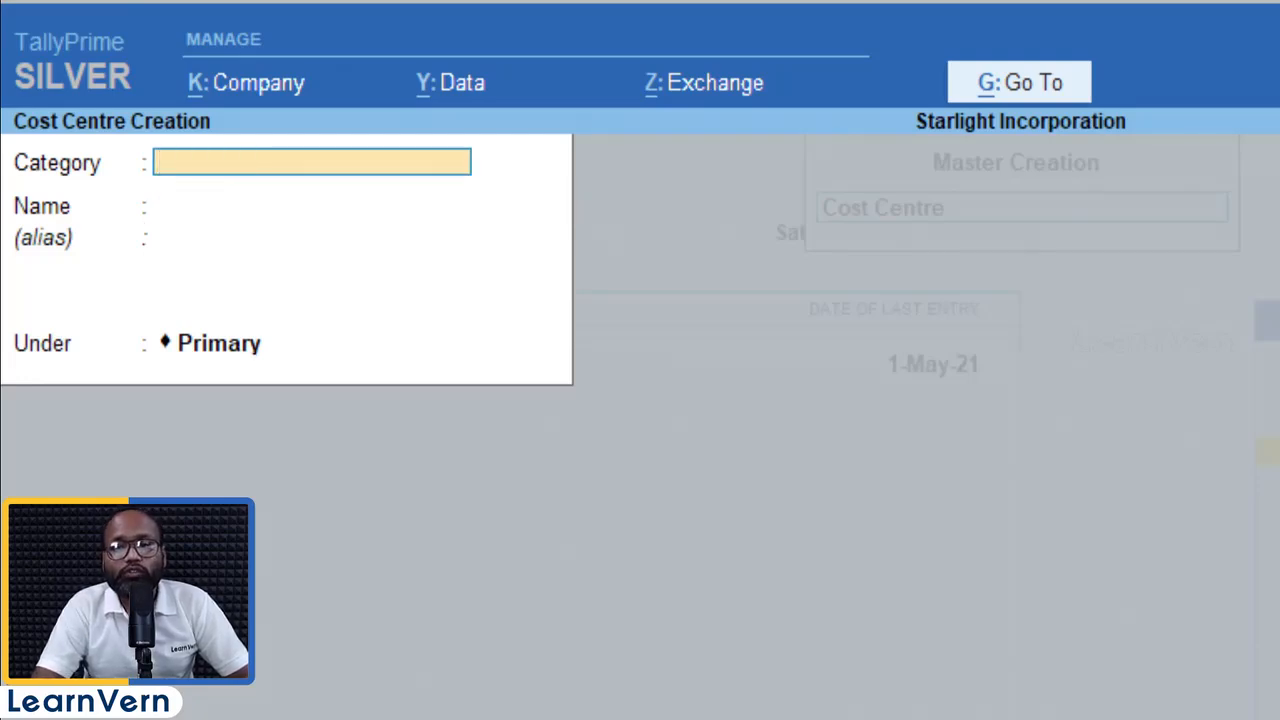
pyautogui.write('Employees')
pyautogui.press('Return')
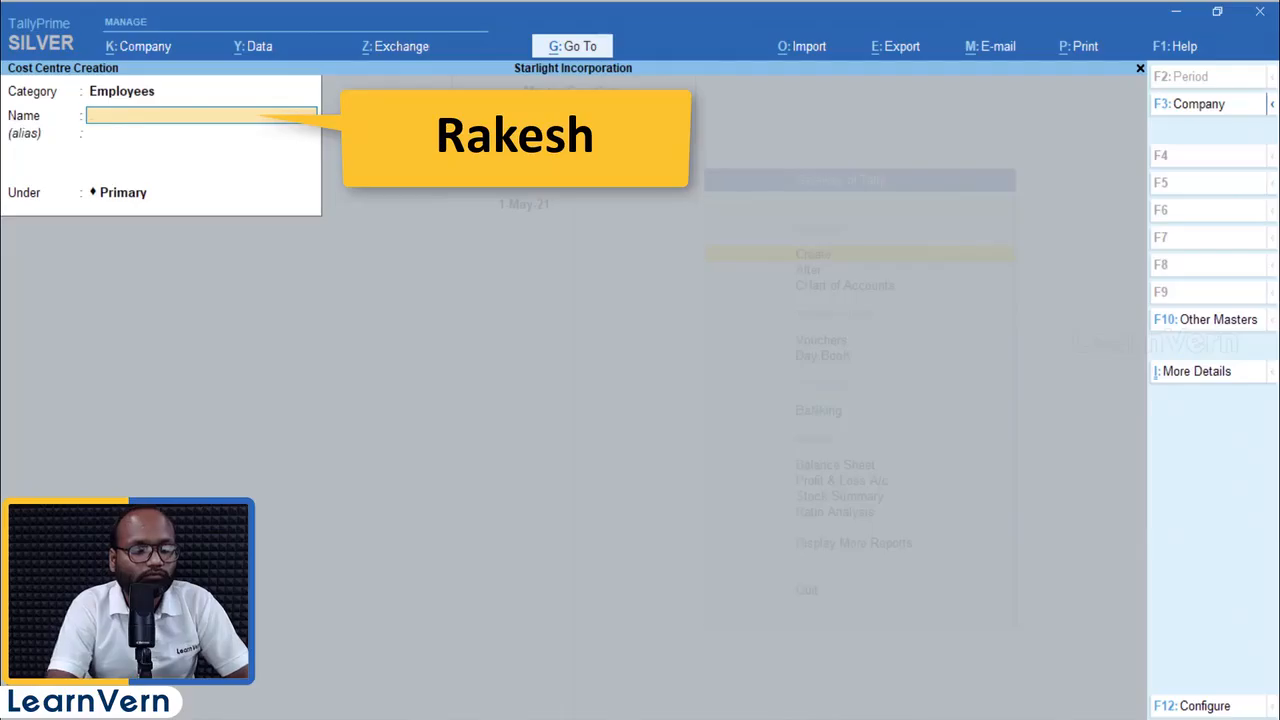
pyautogui.write('Rakesh')
pyautogui.press('Return')
pyautogui.hotkey('ctrl', 'a')
# Create another cost centre in the Employees category using the second employee's name, and save it
pyautogui.write('Ramesh')
pyautogui.press('Return')
pyautogui.hotkey('ctrl', 'a')
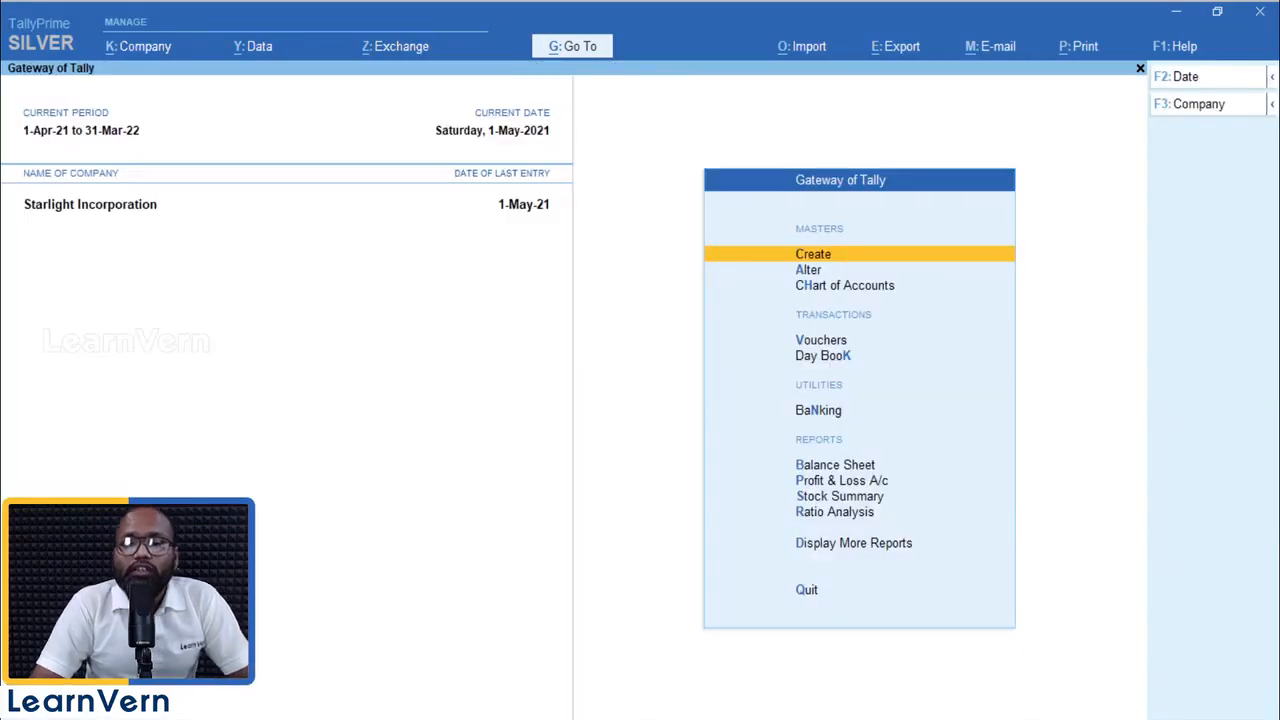
# Start a payment voucher dated 2-5-2021 with Cash as the account
pyautogui.press('Down')
pyautogui.press('Return')
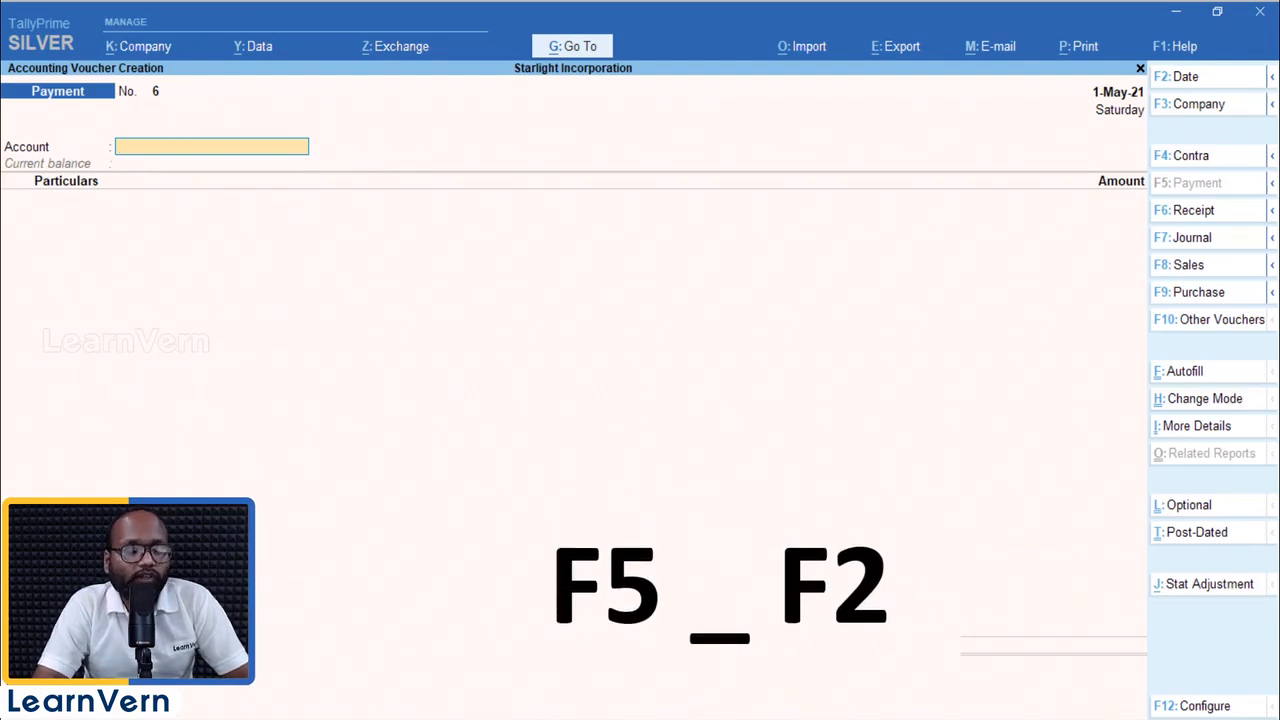
pyautogui.press('F2')
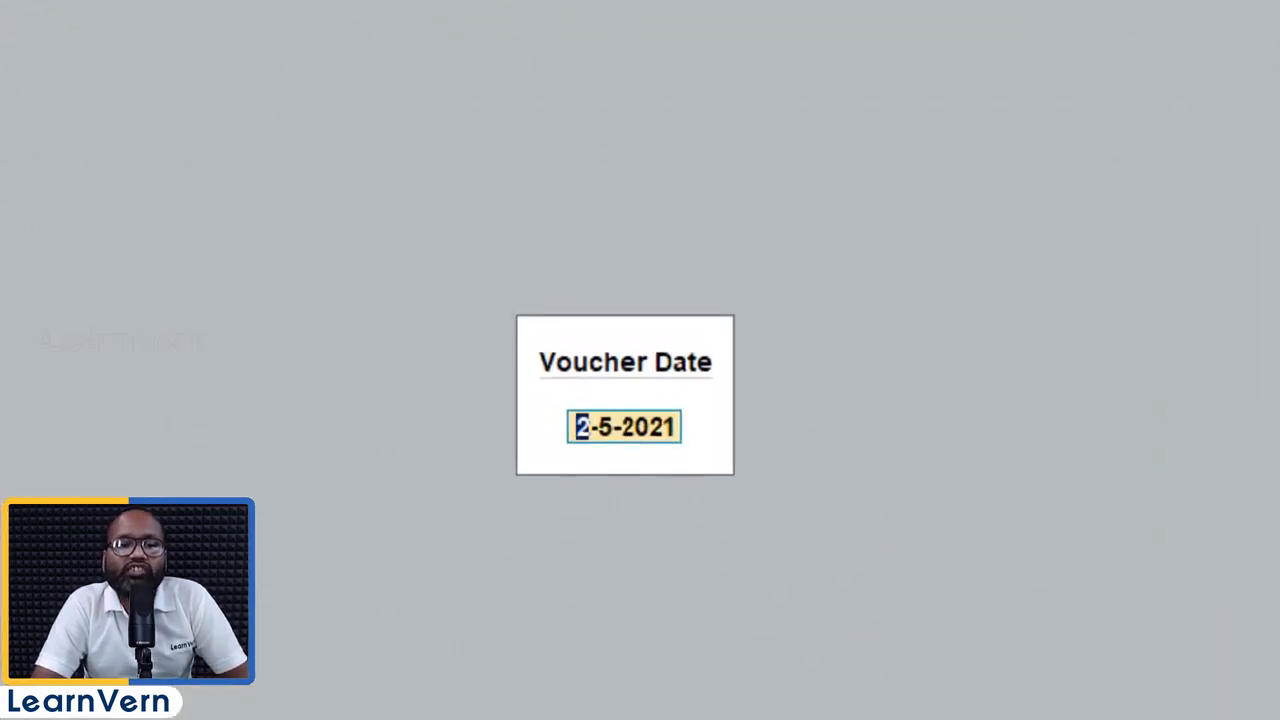
pyautogui.press('Return')
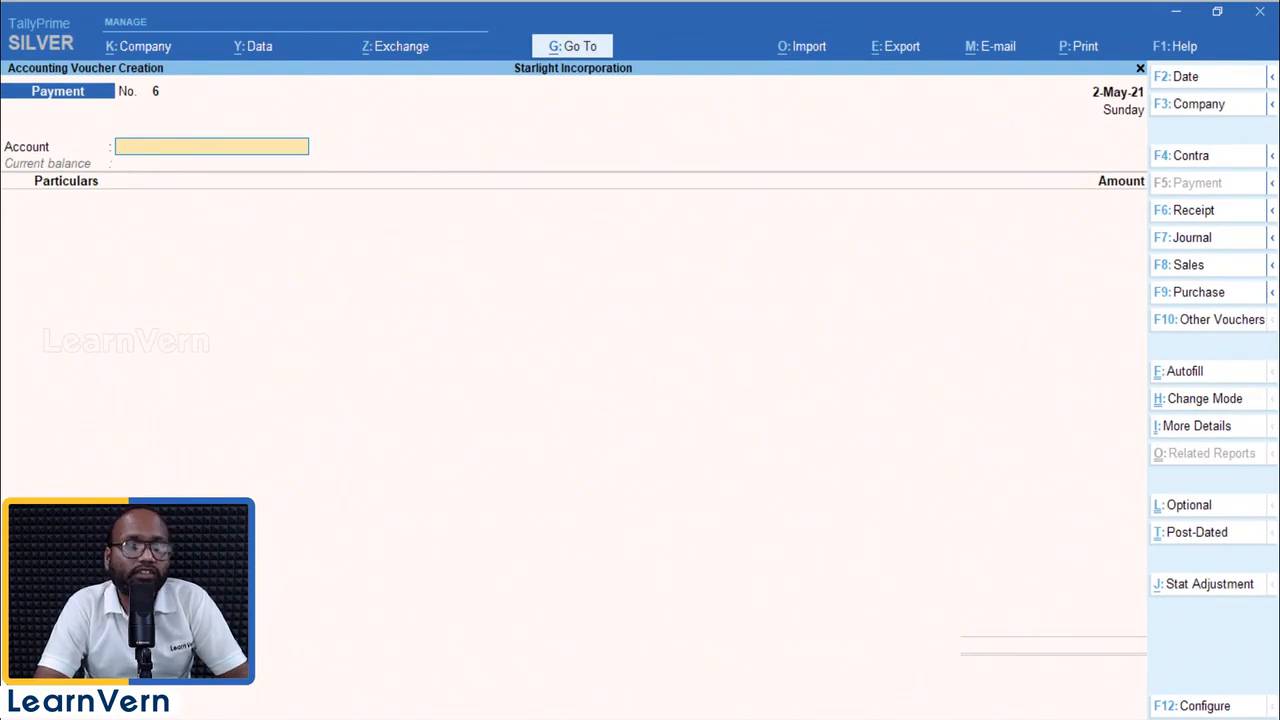
pyautogui.write('C')
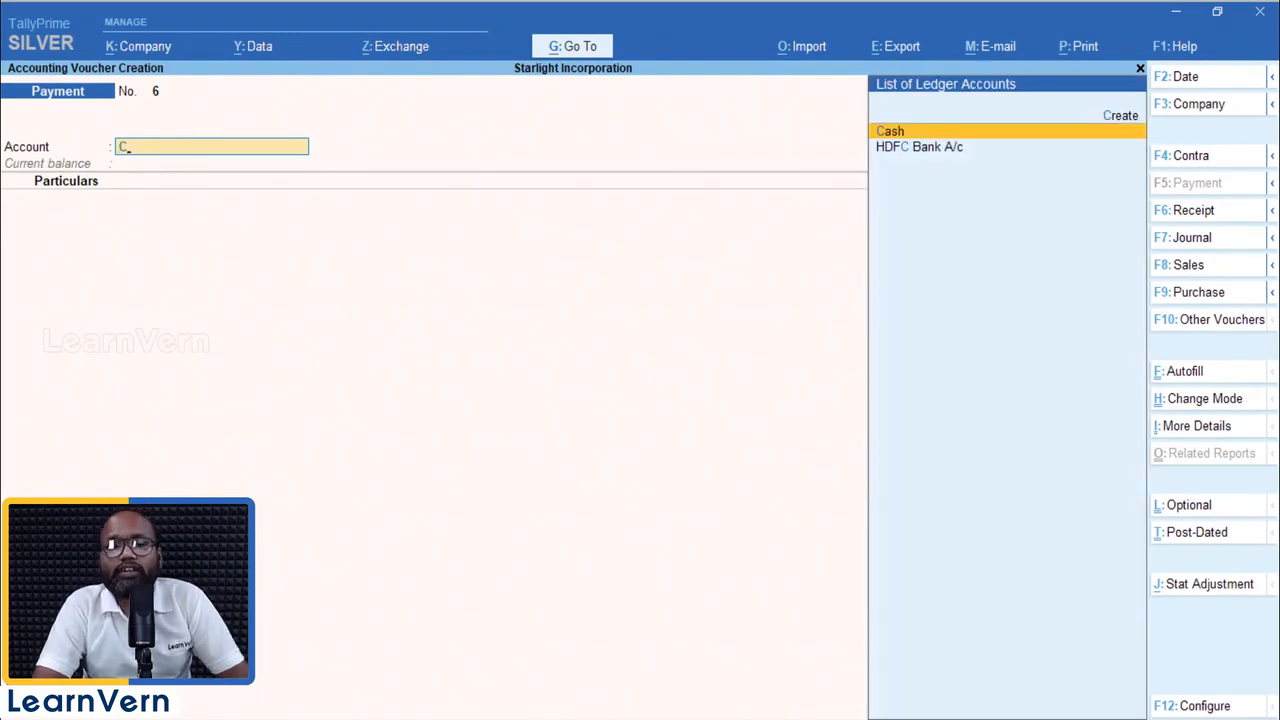
pyautogui.press('Return')
# Start a new ledger from the voucher's first Particulars line and name it Salary Ex
pyautogui.write('Sa')
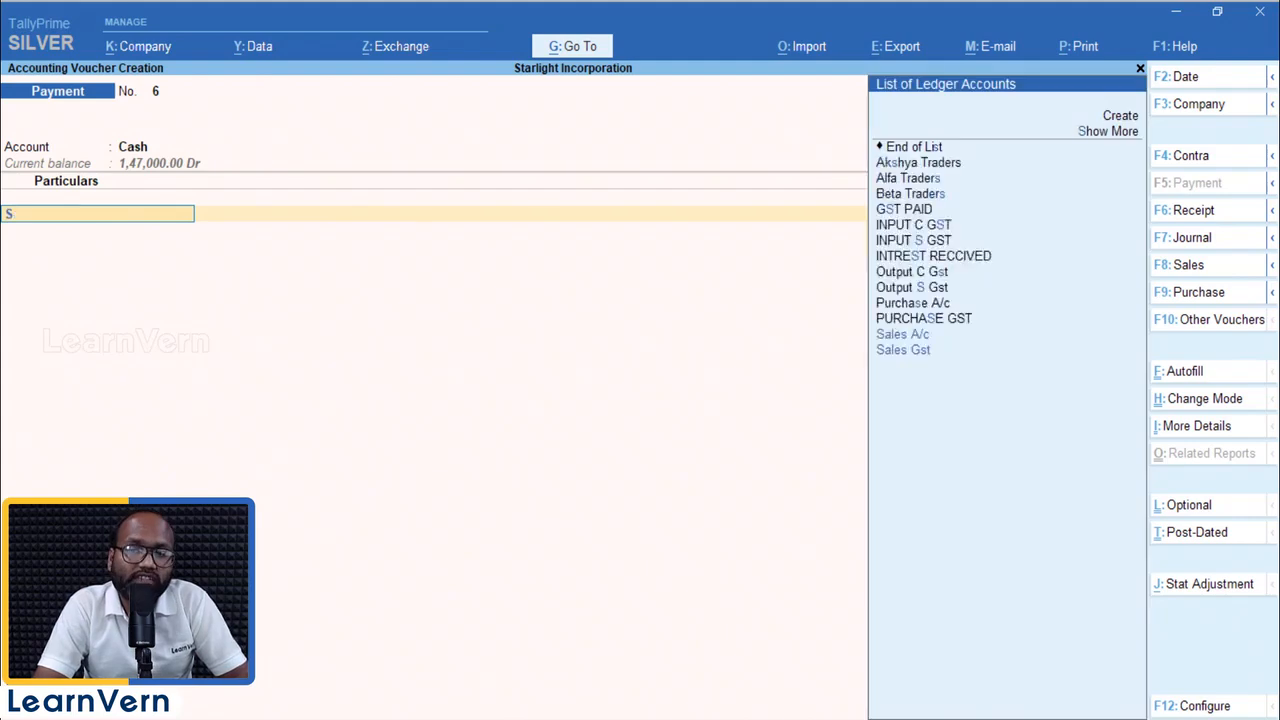
pyautogui.press('Down')
pyautogui.press('Up')
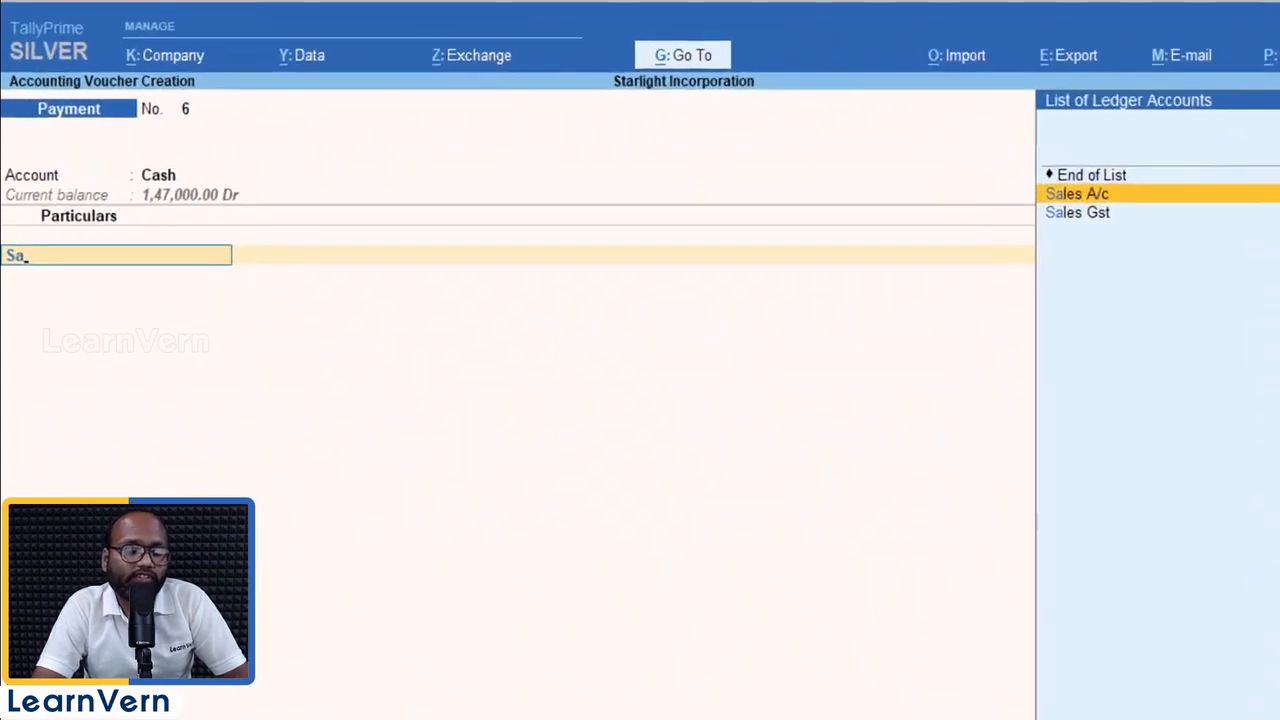
pyautogui.hotkey('alt', 'c')
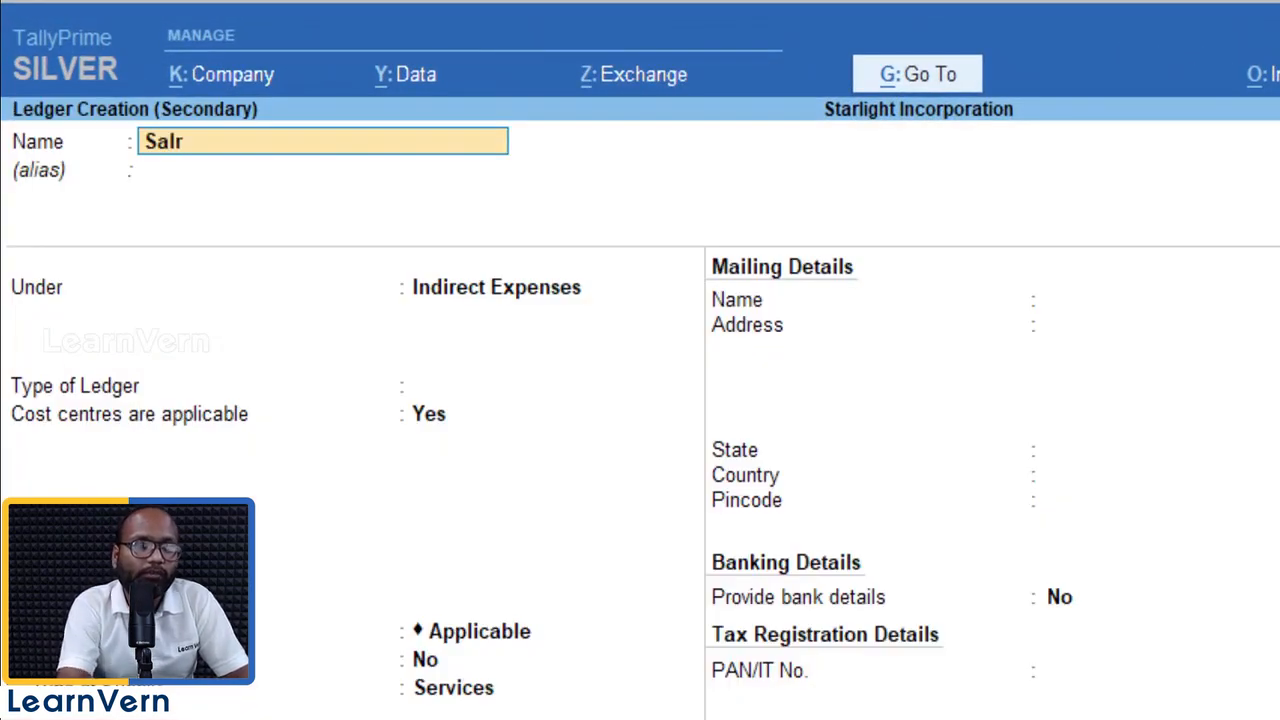
pyautogui.press('BackSpace')
pyautogui.press('BackSpace')
pyautogui.write('a')
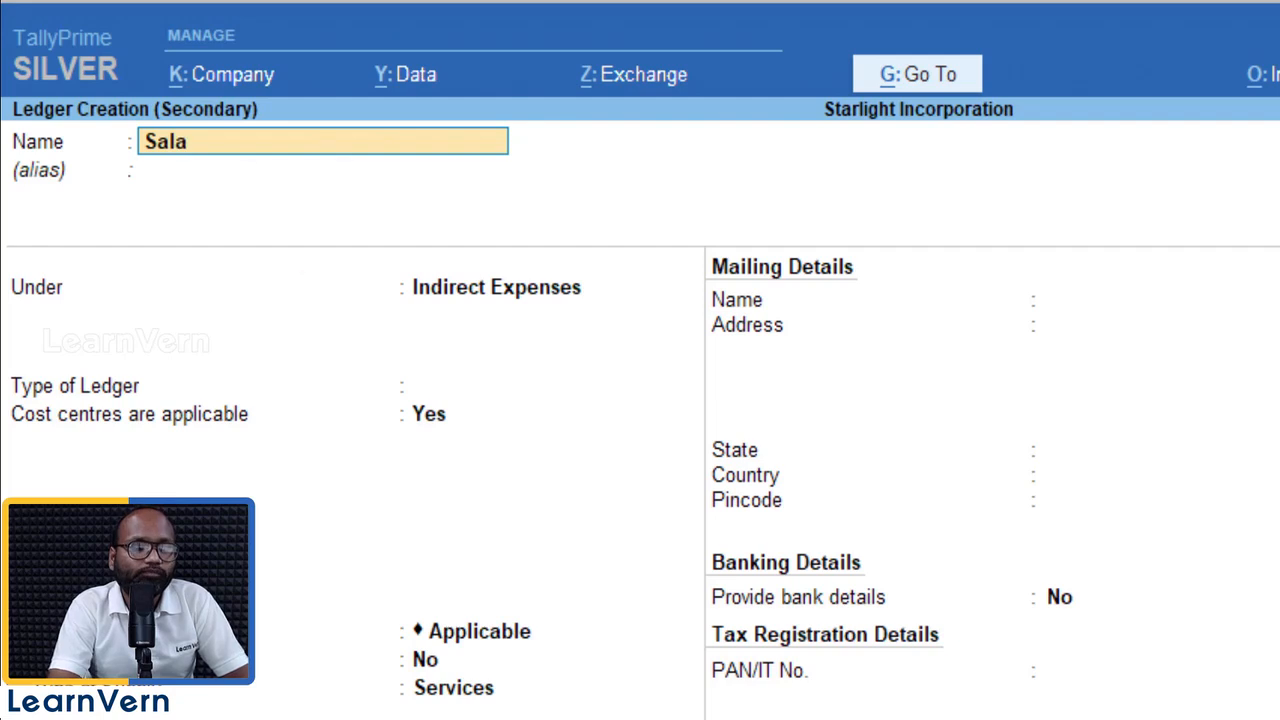
pyautogui.write('ry ex.')
pyautogui.press('Return')
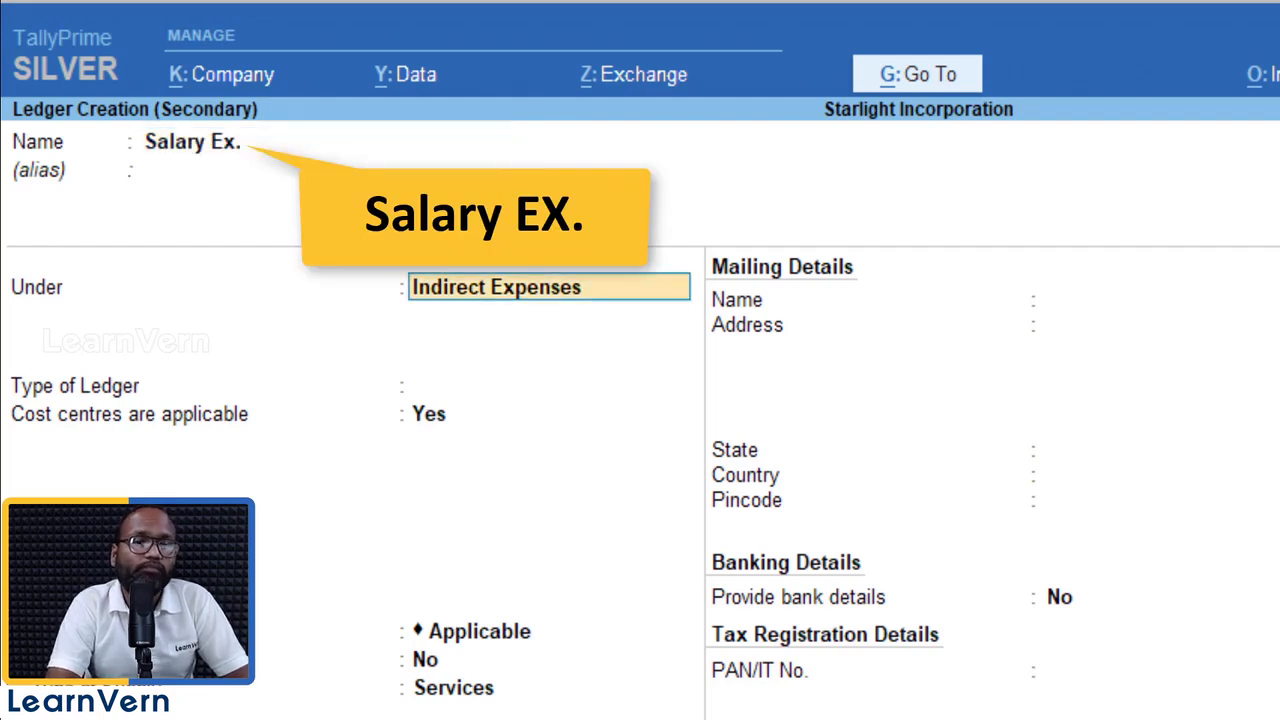
# Keep the ledger under Indirect Expenses with cost centres applicable at Yes, set GST applicability to Not Applicable, and save it
pyautogui.press('Return')
pyautogui.press('Return')
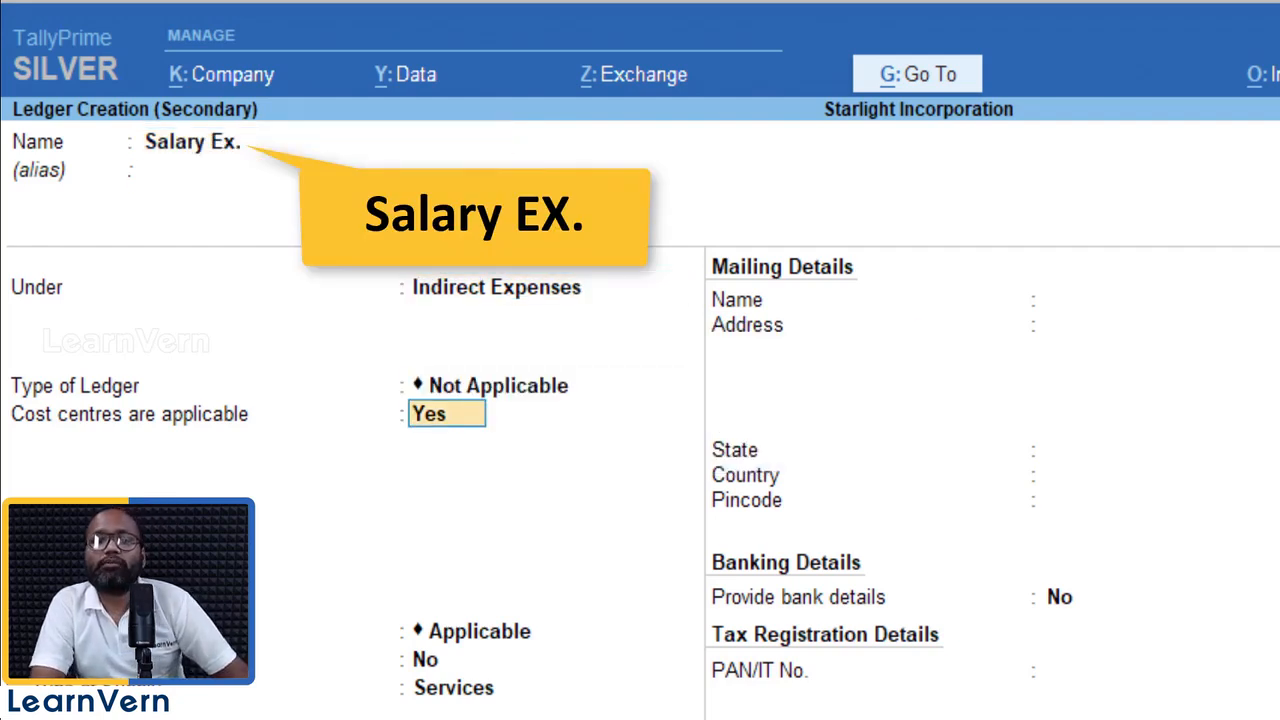
pyautogui.press('Return')
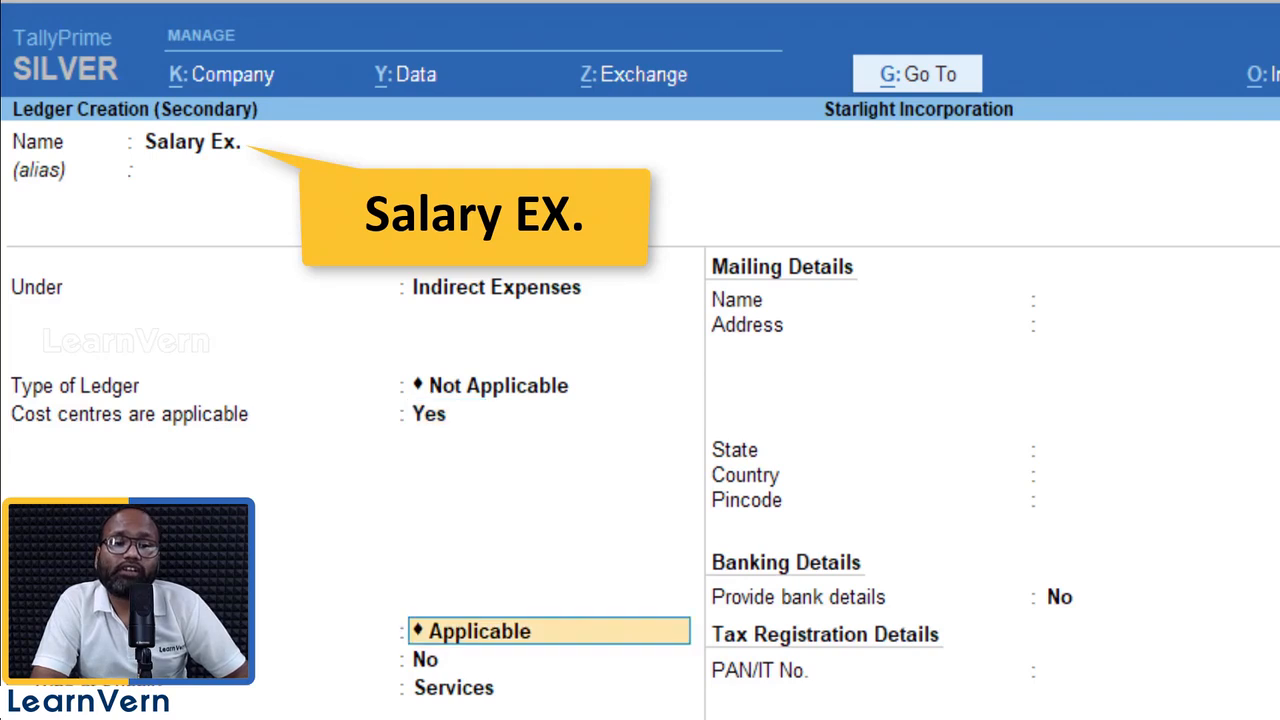
pyautogui.press('Down')
pyautogui.press('Down')
pyautogui.press('Return')
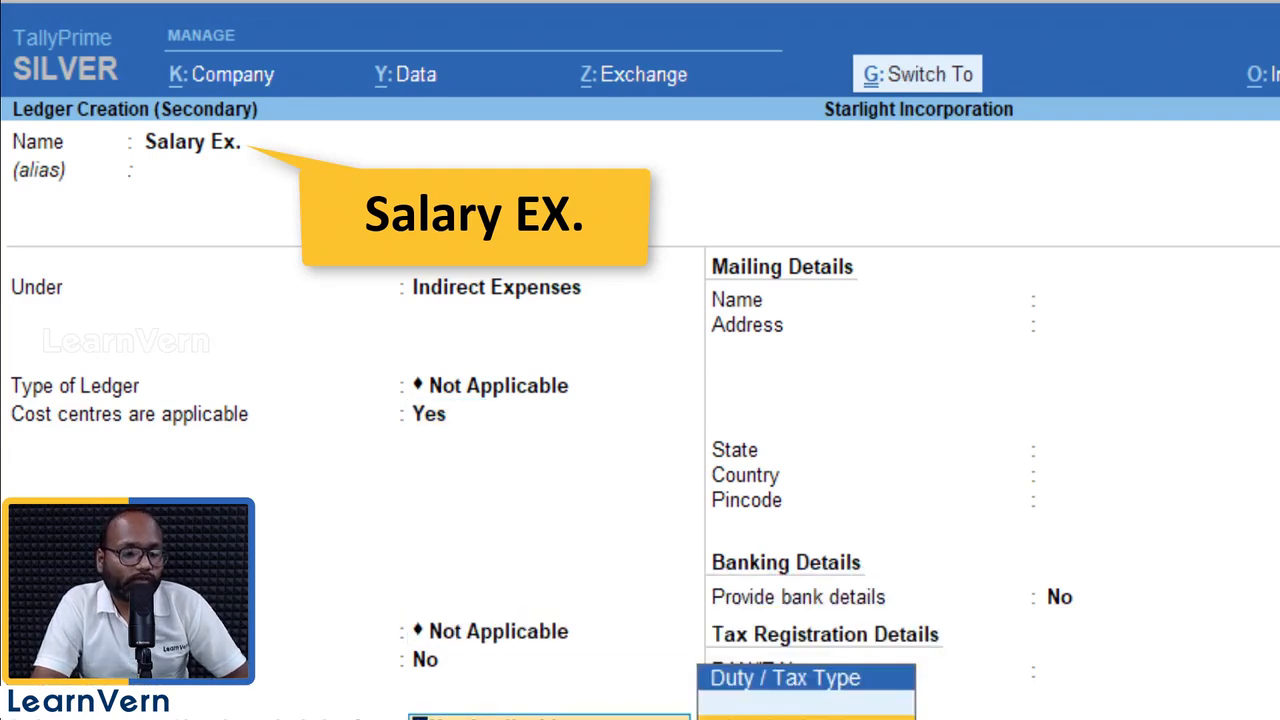
pyautogui.hotkey('ctrl', 'a')
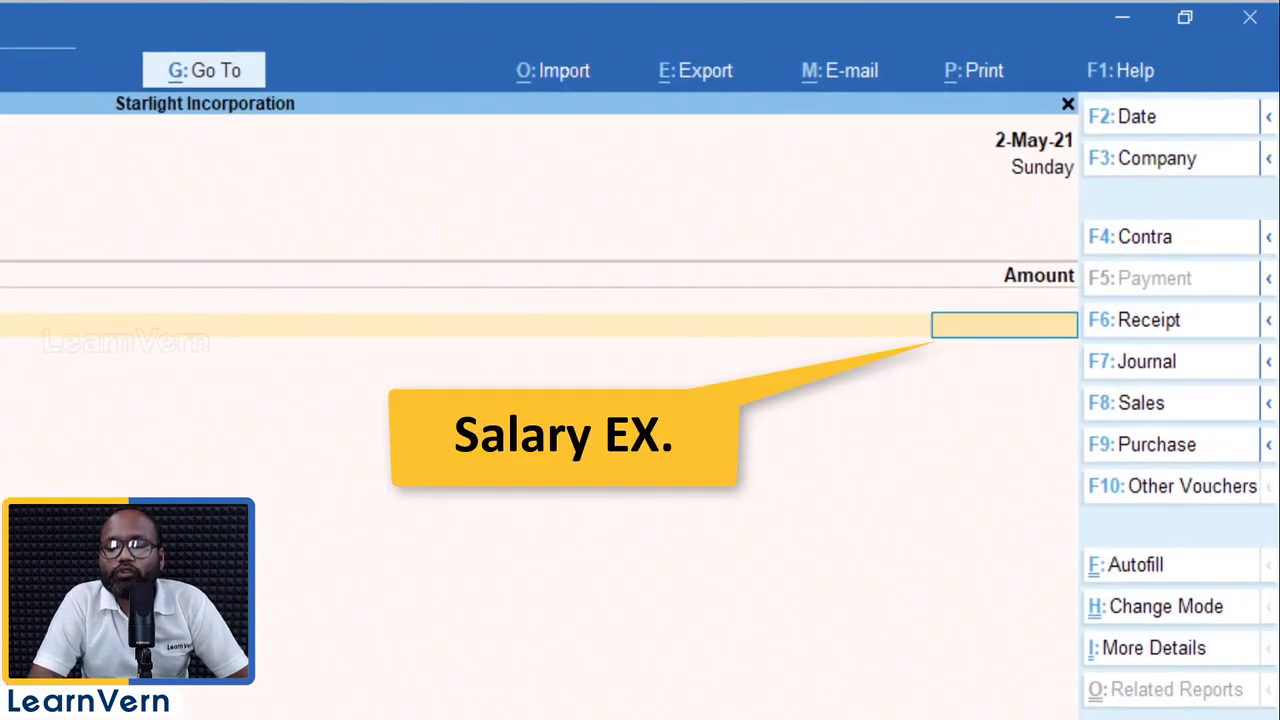
# Enter 50,000 as the Salary Ex. amount in the payment voucher
pyautogui.write('50,00')
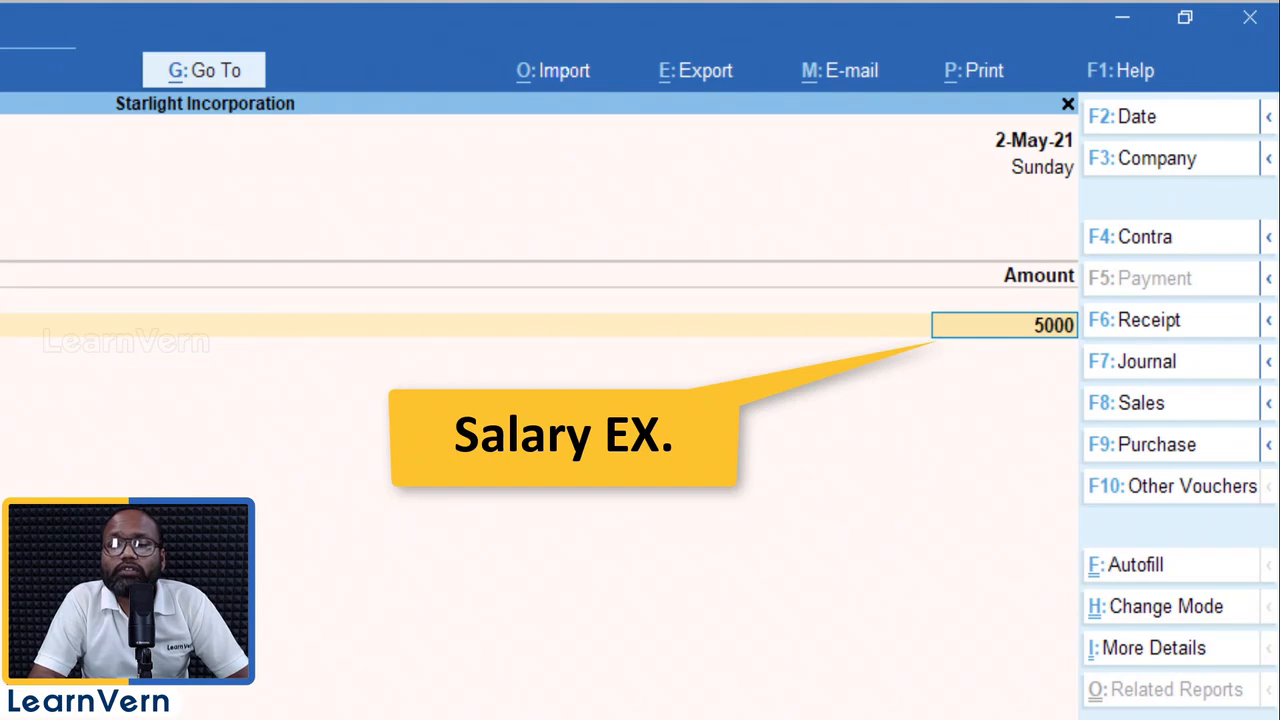
pyautogui.write('0')
pyautogui.press('Return')
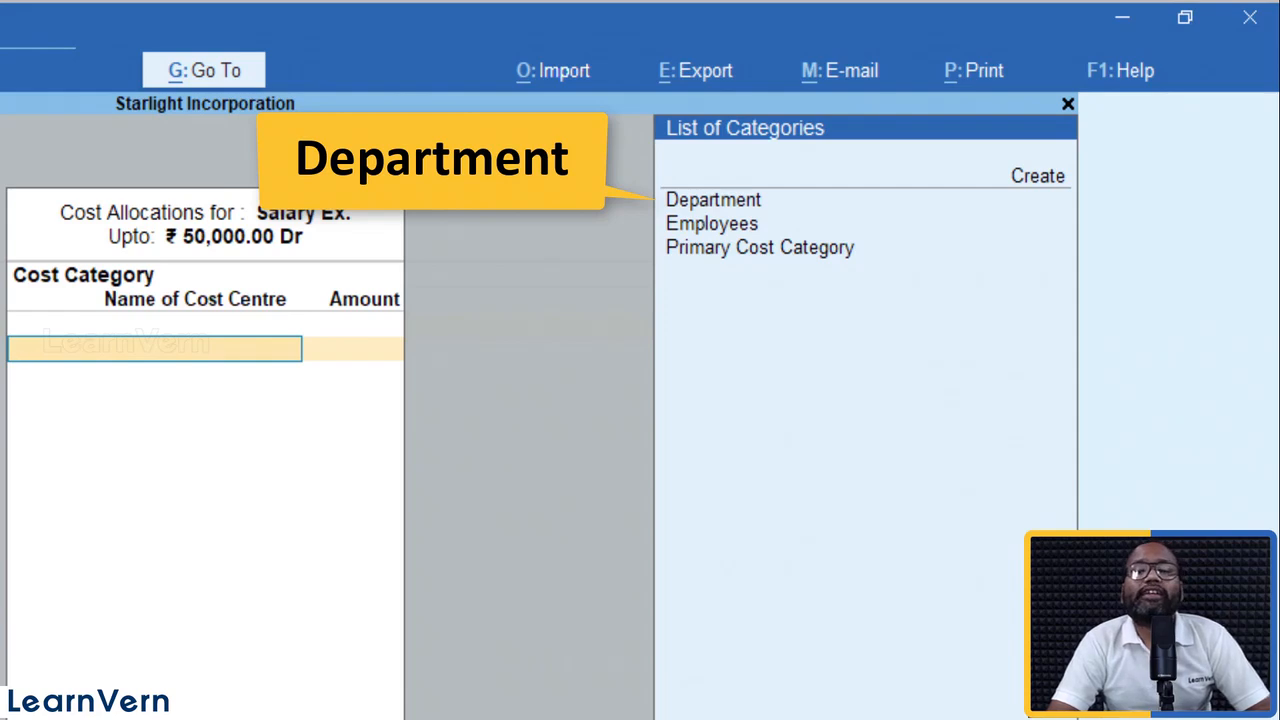
# Allocate 25,000 of the salary expense to the Admin Department cost centre in the Department category
pyautogui.press('Down')
pyautogui.press('Down')
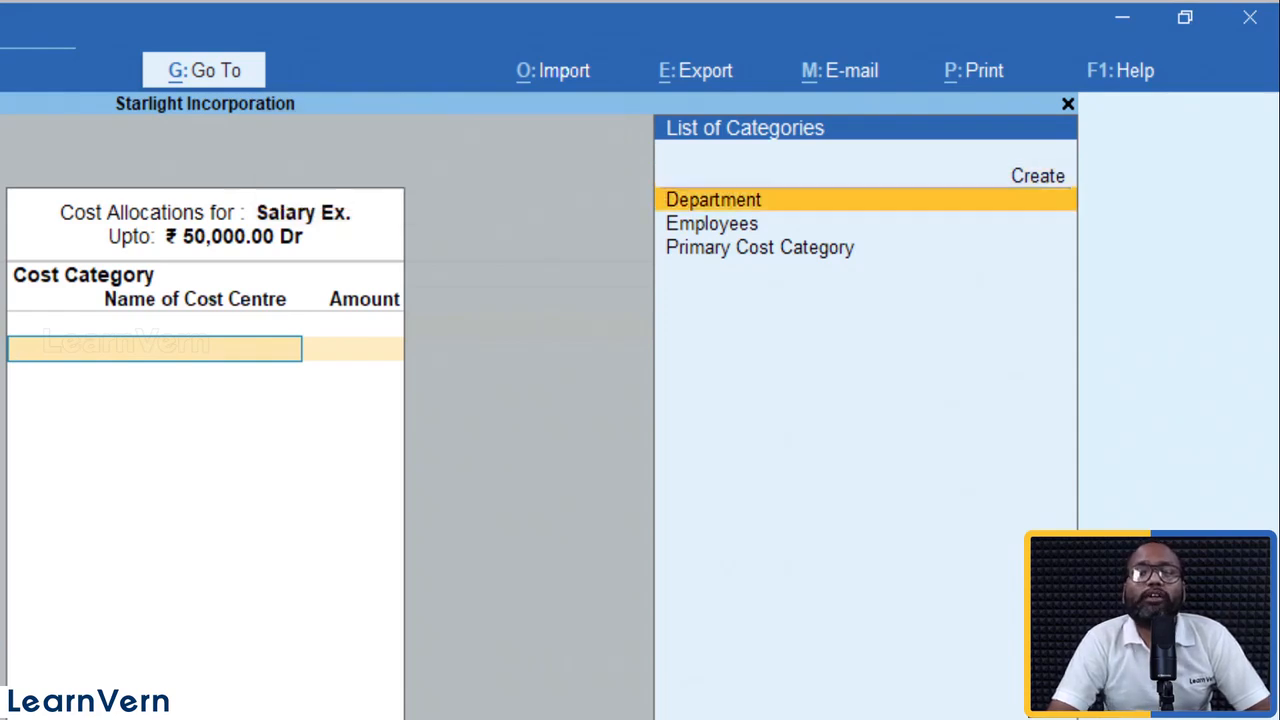
pyautogui.press('Return')
pyautogui.press('Down')
pyautogui.press('Return')
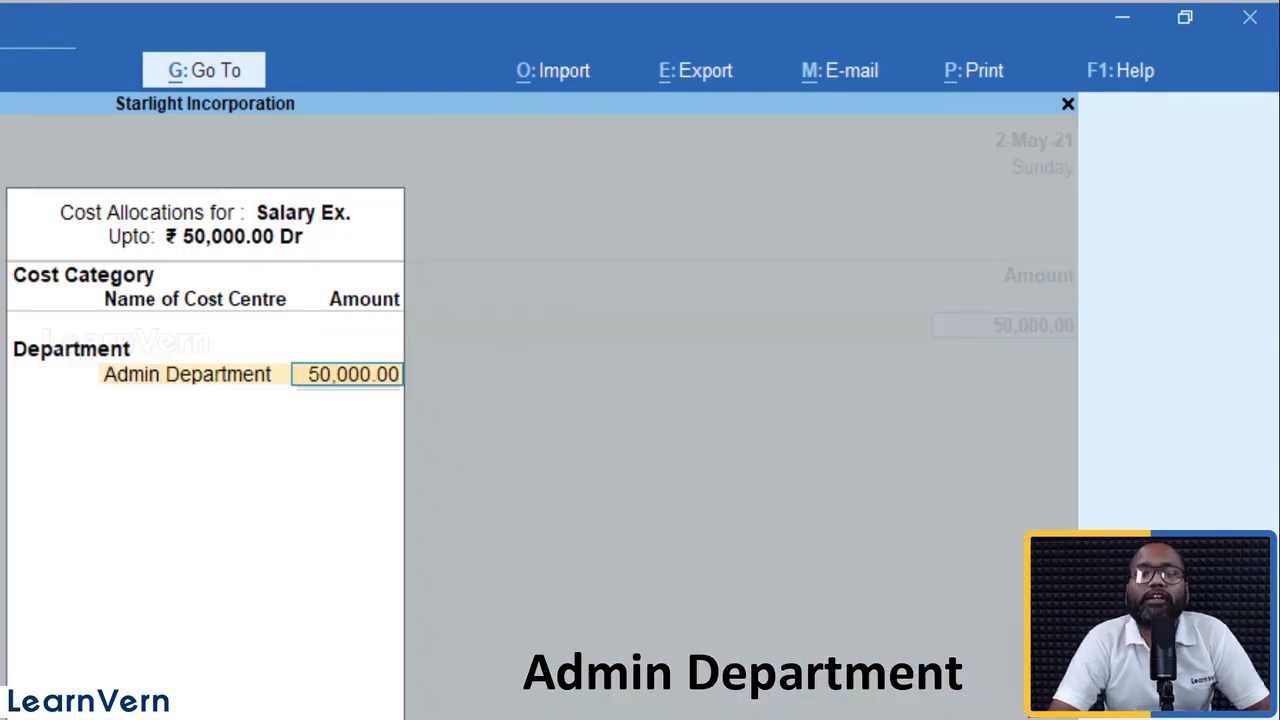
pyautogui.write('2')
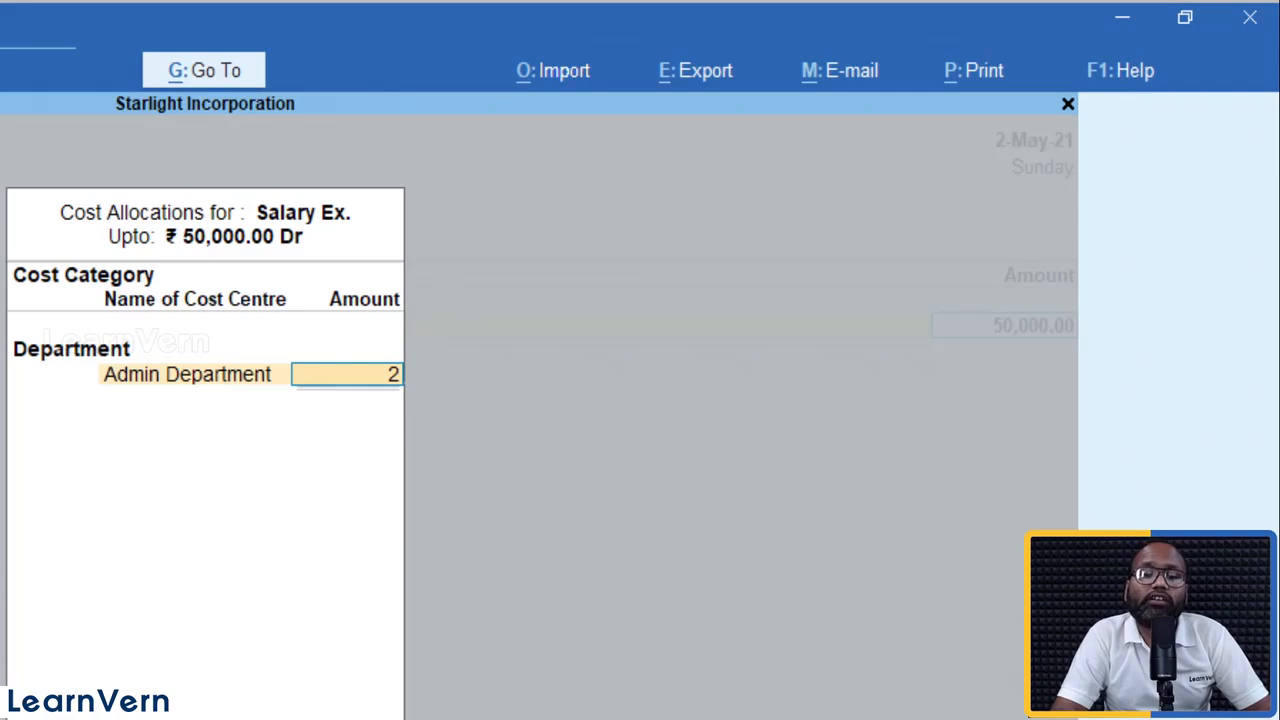
pyautogui.write('2')
pyautogui.press('BackSpace')
pyautogui.press('BackSpace')
pyautogui.write('250000.0')
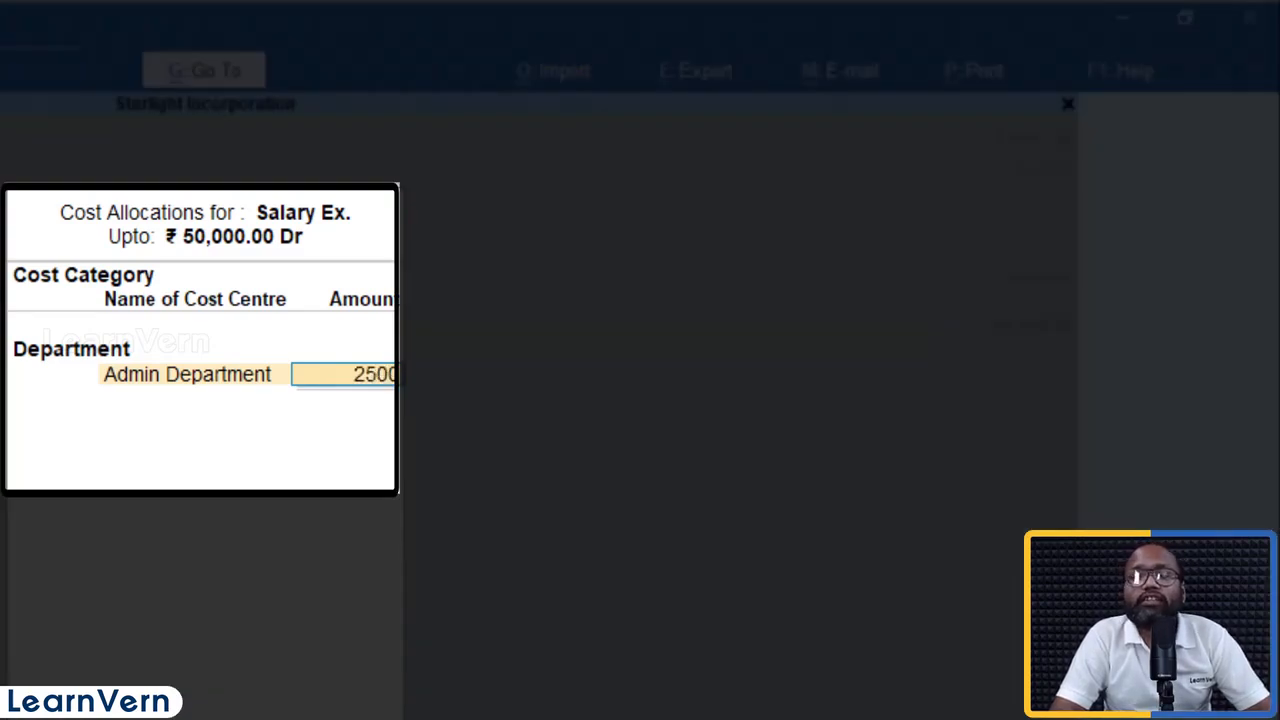
pyautogui.press('Return')
# Add the Sales & Marketing Department cost centre to the salary allocation with an amount of 35,000
pyautogui.press('Down')
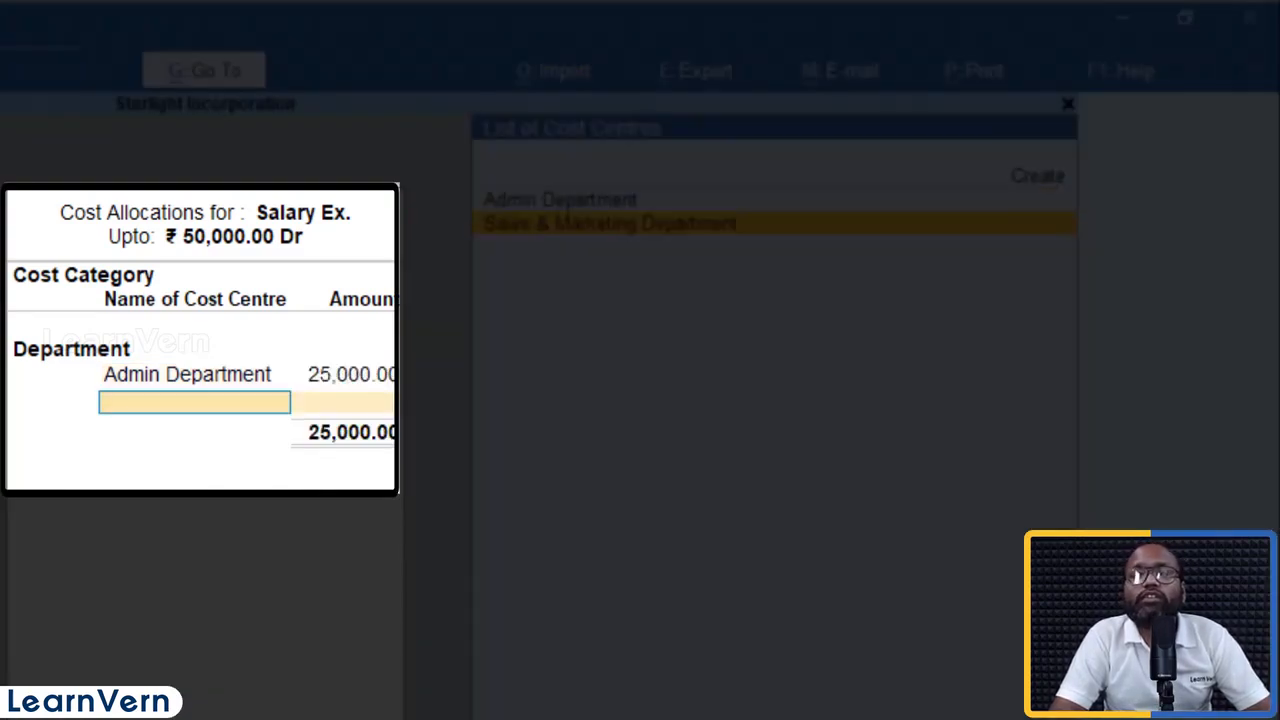
pyautogui.press('Return')
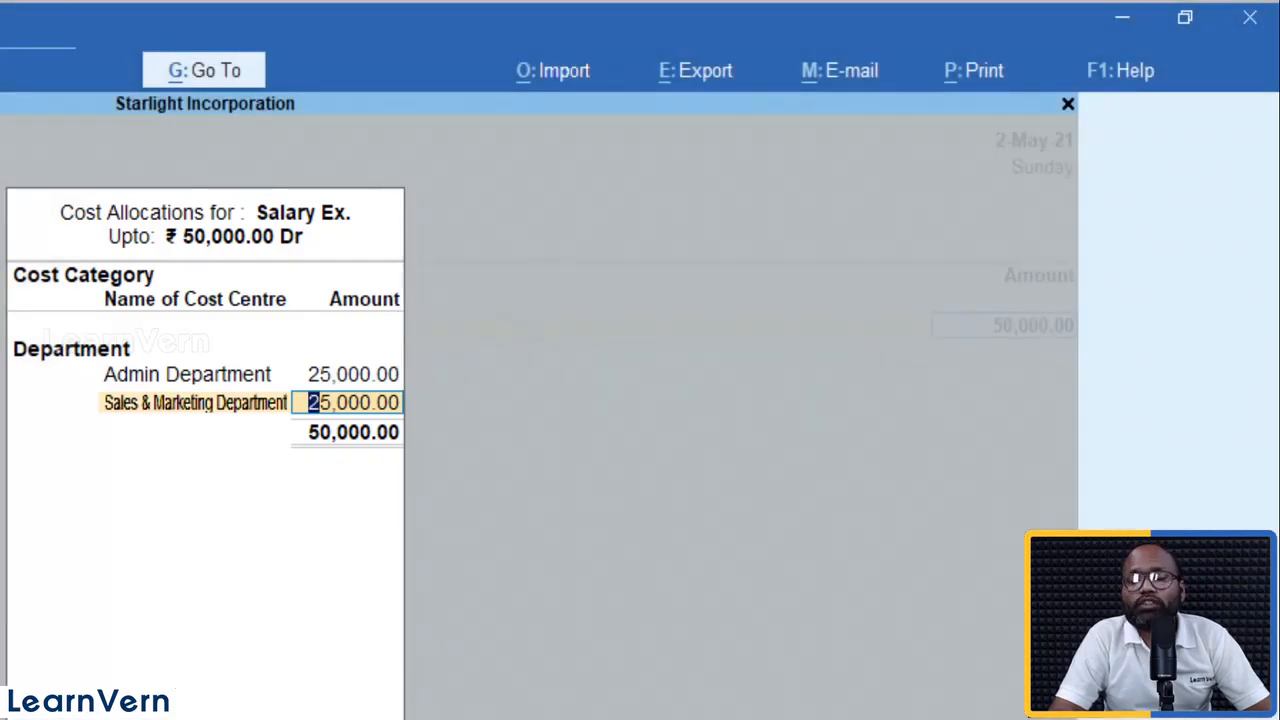
pyautogui.write('35,00')
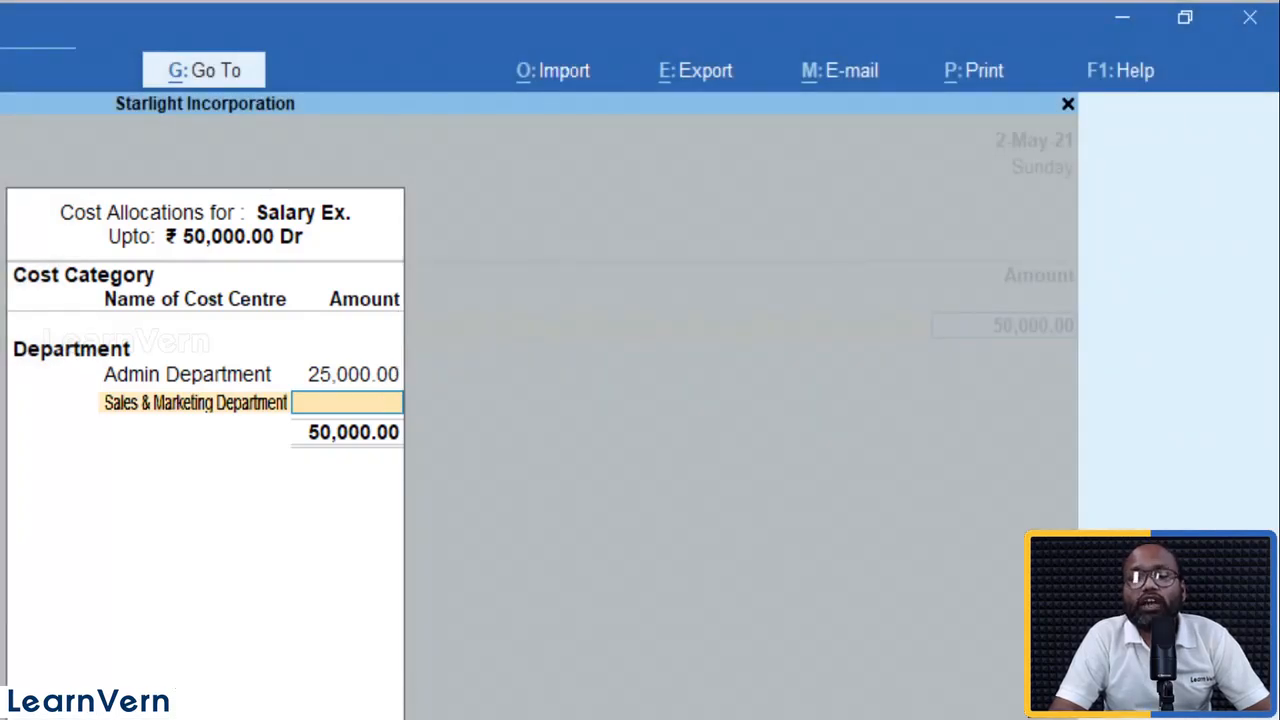
pyautogui.write('000')
pyautogui.press('Return')
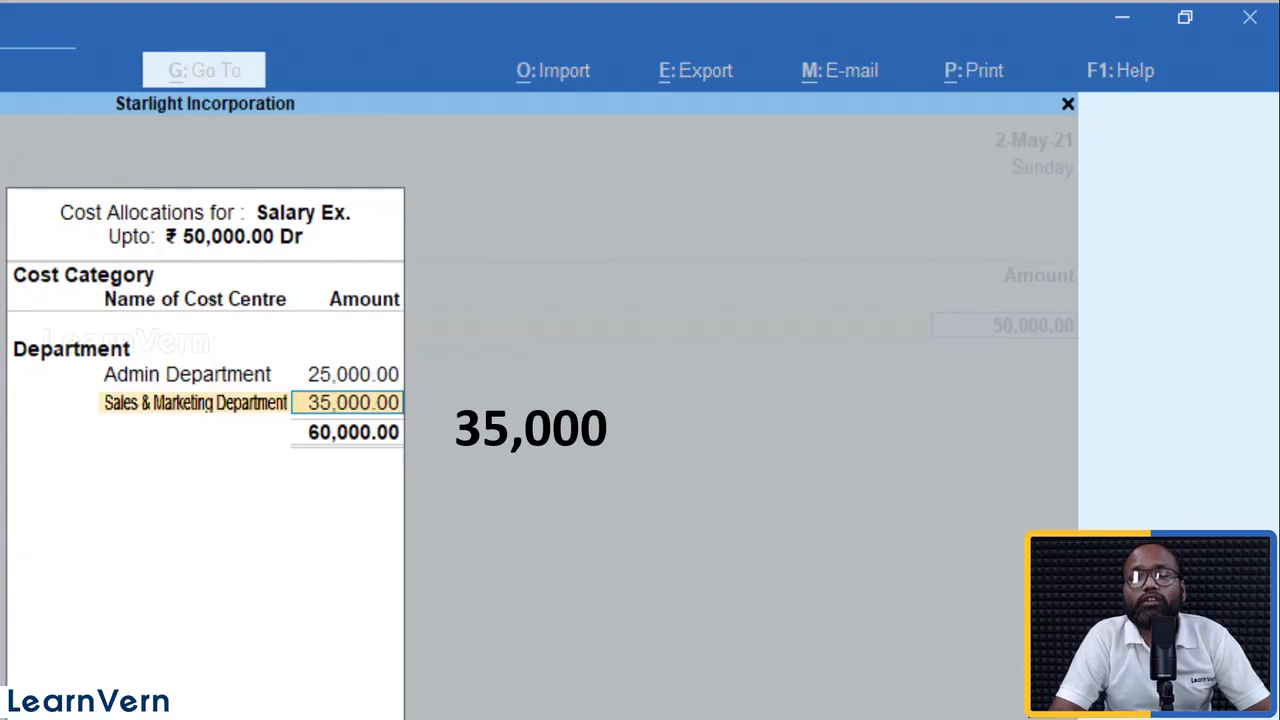
pyautogui.press('Escape')
pyautogui.press('Escape')
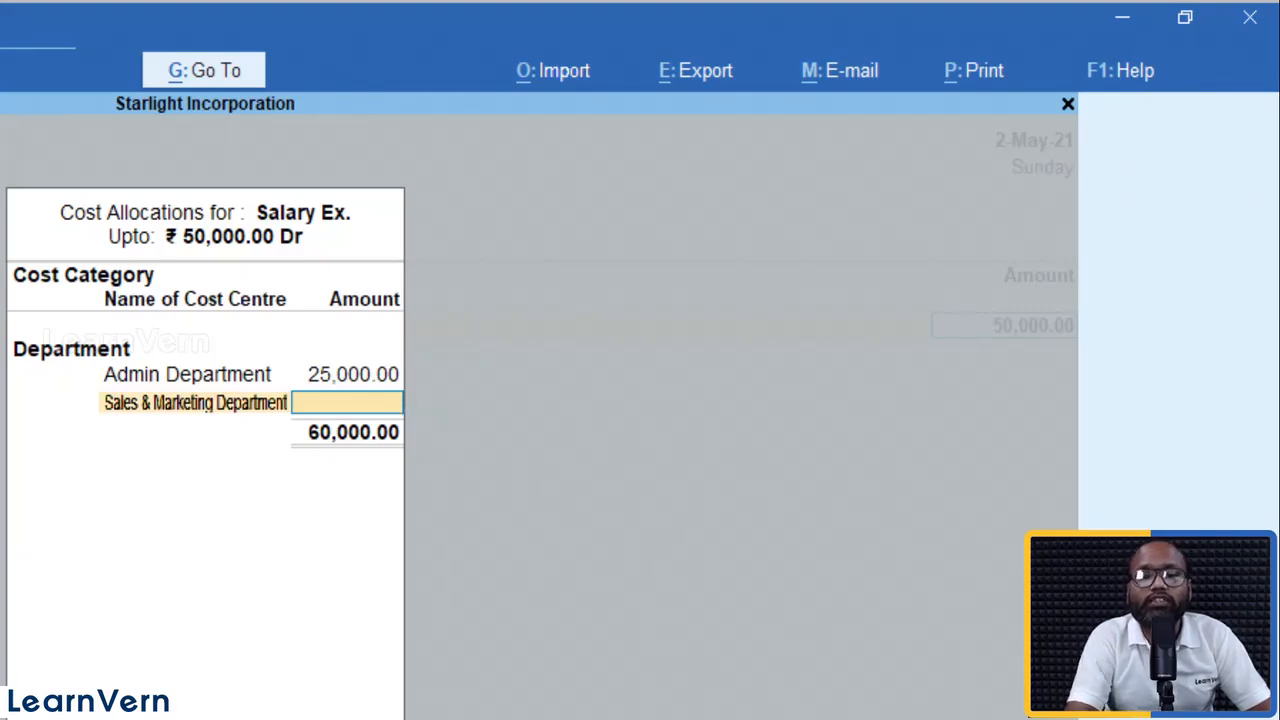
# Set the Admin Department and Sales & Marketing Department salary allocations to 12,500 each
pyautogui.press('BackSpace')
pyautogui.press('BackSpace')
pyautogui.write('12500')
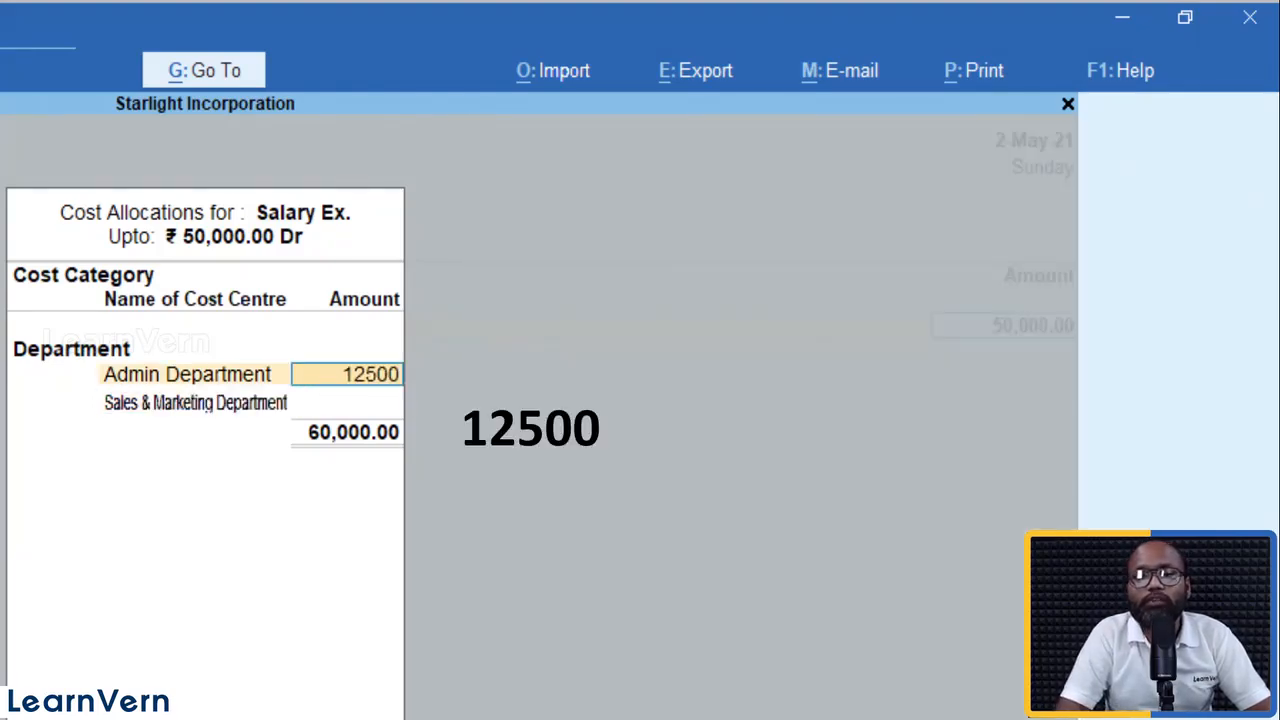
pyautogui.press('Return')
pyautogui.press('Return')
pyautogui.write('12500')
pyautogui.press('Return')
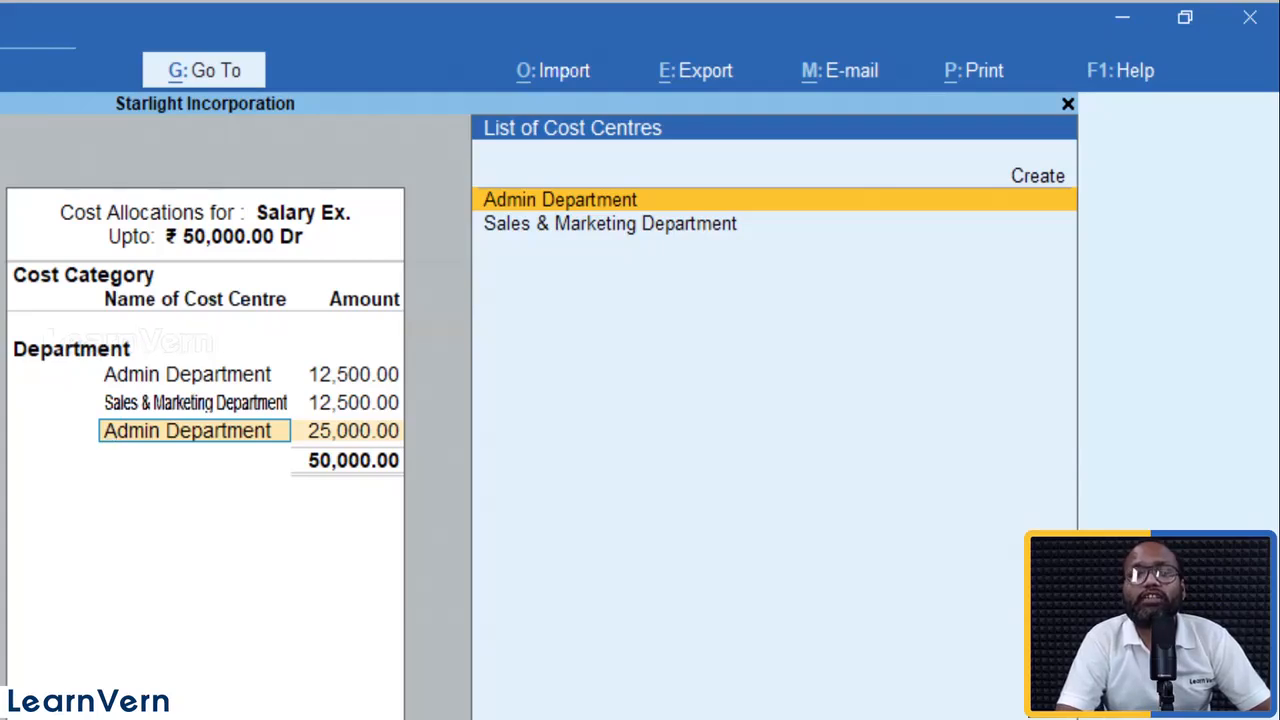
# Clear the extra Admin Department line and set the Admin Department and Sales & Marketing Department allocations to 25,000 each
pyautogui.press('BackSpace')
pyautogui.press('BackSpace')
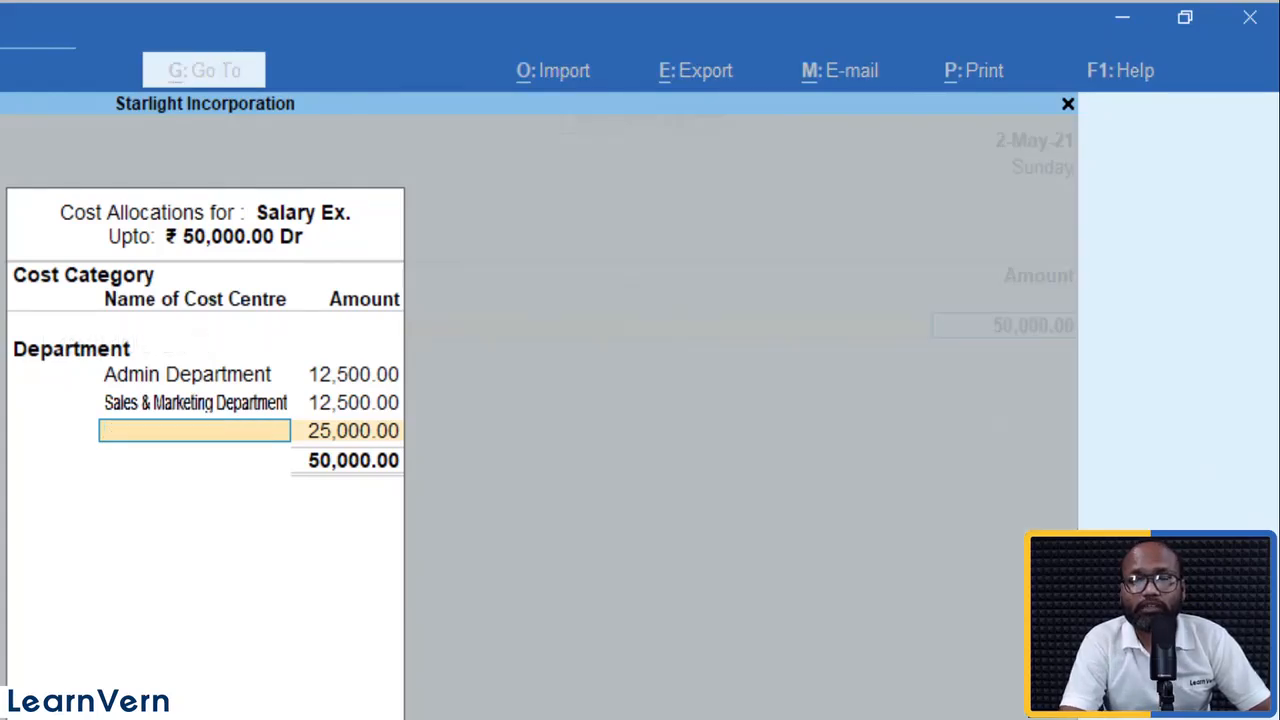
pyautogui.press('BackSpace')
pyautogui.press('BackSpace')
pyautogui.press('BackSpace')
pyautogui.press('BackSpace')
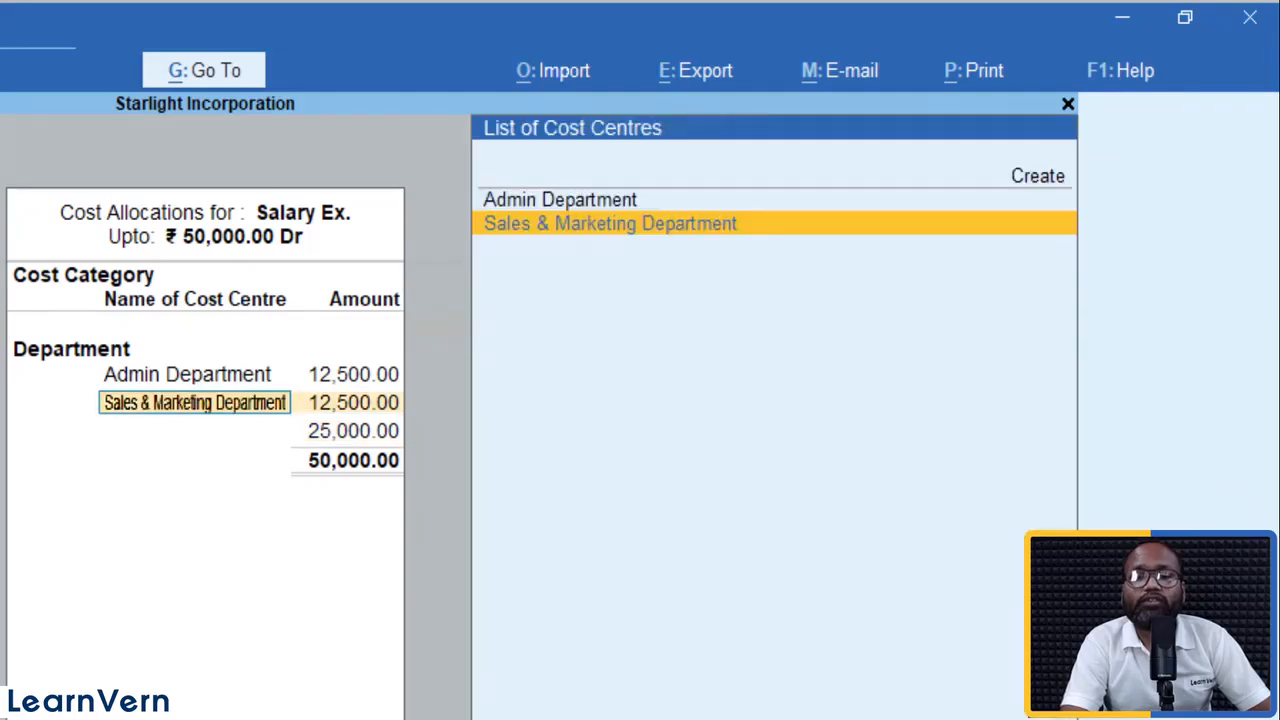
pyautogui.write('25000')
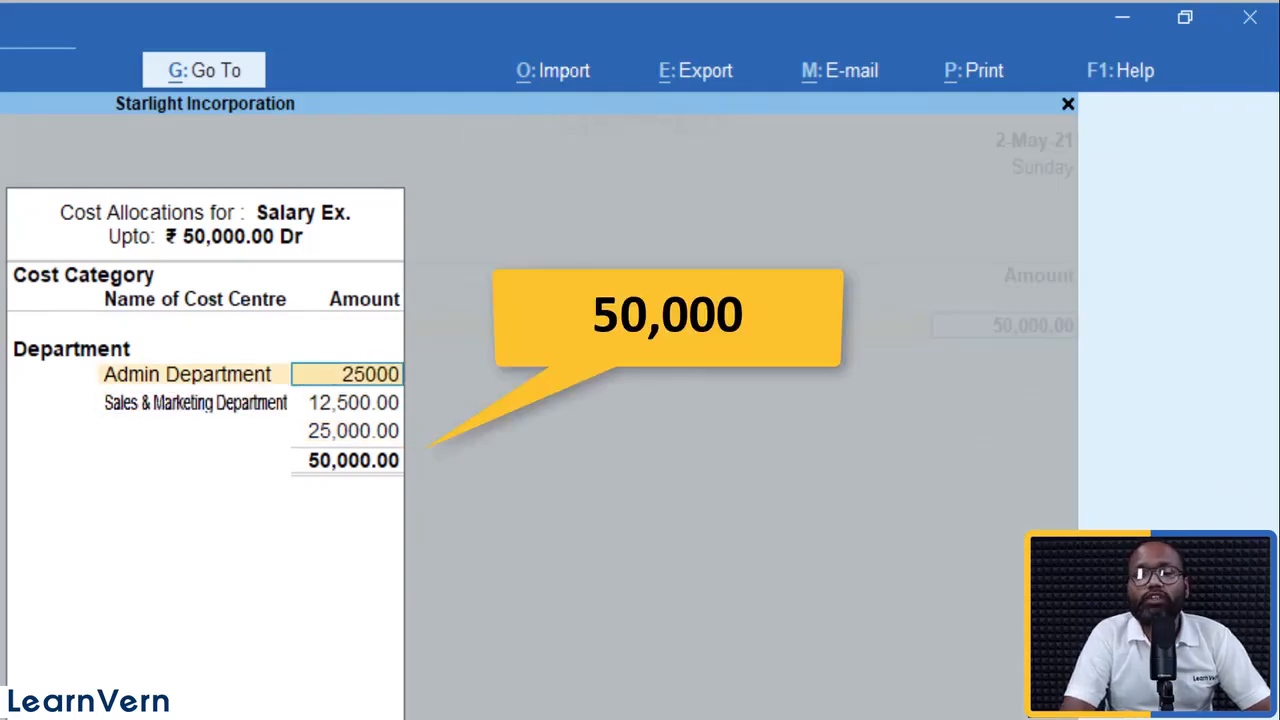
pyautogui.press('Return')
pyautogui.press('Return')
pyautogui.write('25000')
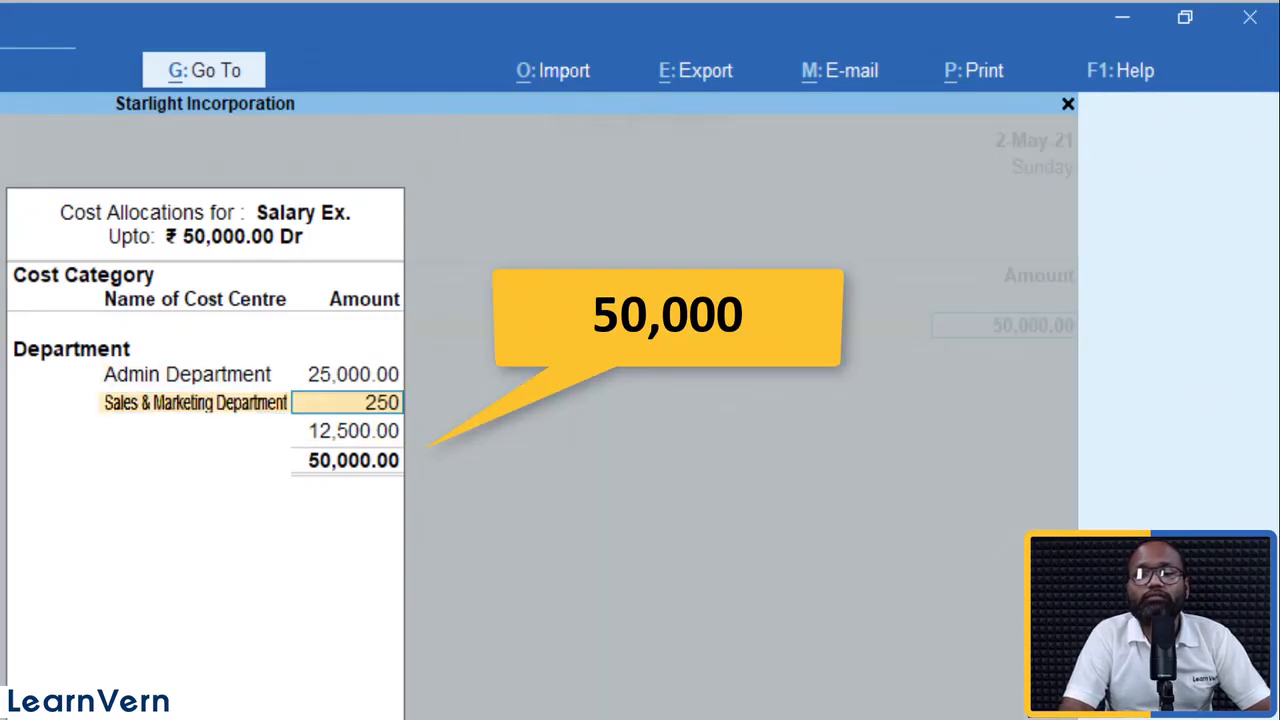
pyautogui.press('Return')
pyautogui.press('Return')
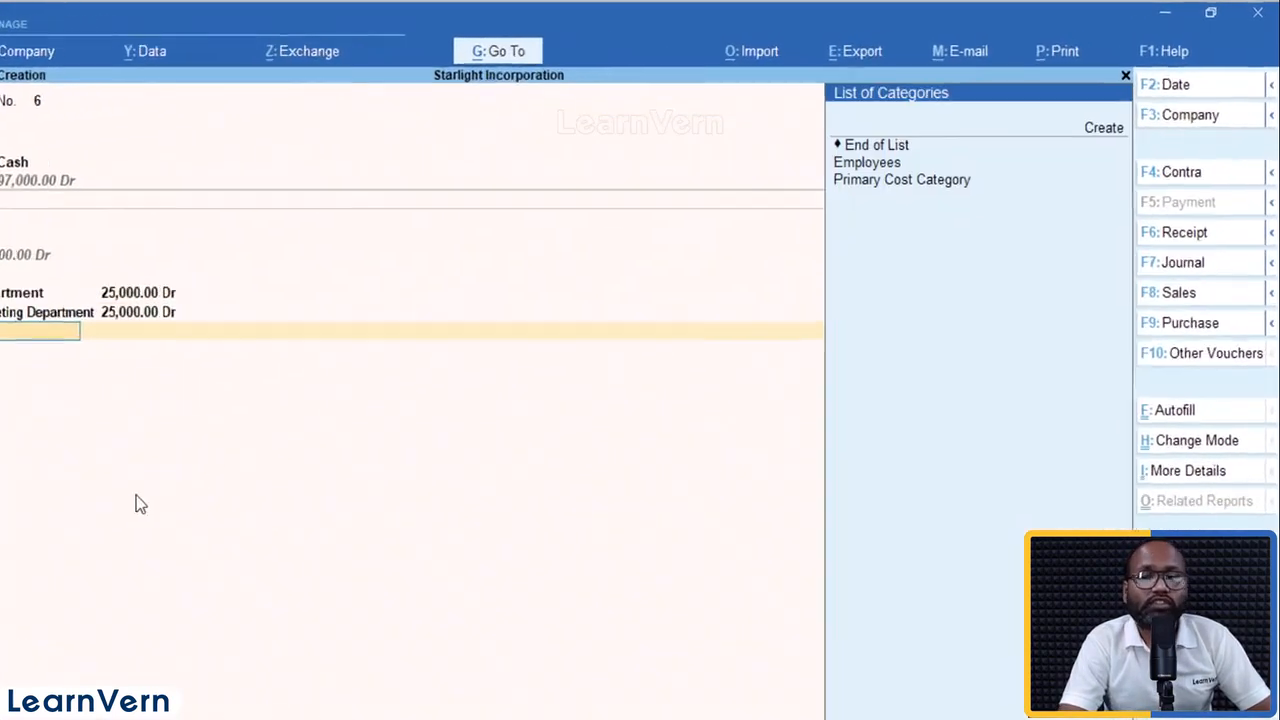
# Add the Employees category to the salary allocation and assign 25,000 to the first listed employee's cost centre
pyautogui.press('Down')
pyautogui.press('Down')
pyautogui.press('Down')
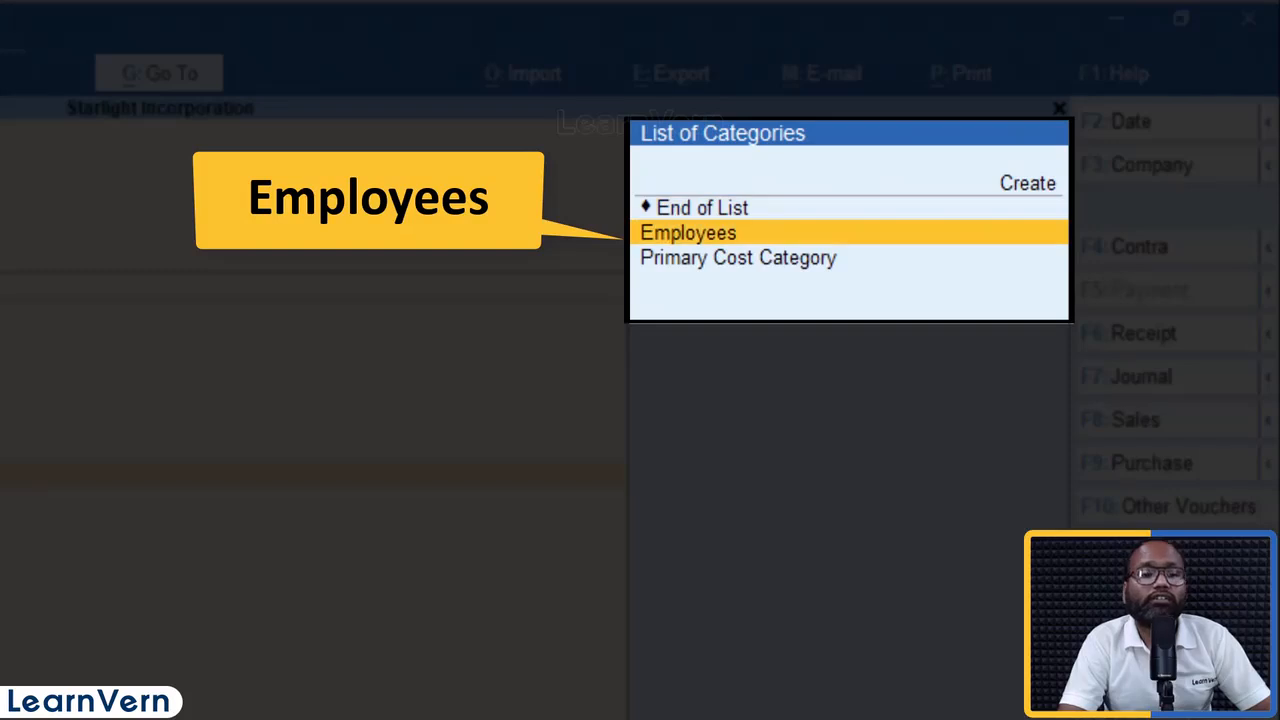
pyautogui.press('Return')
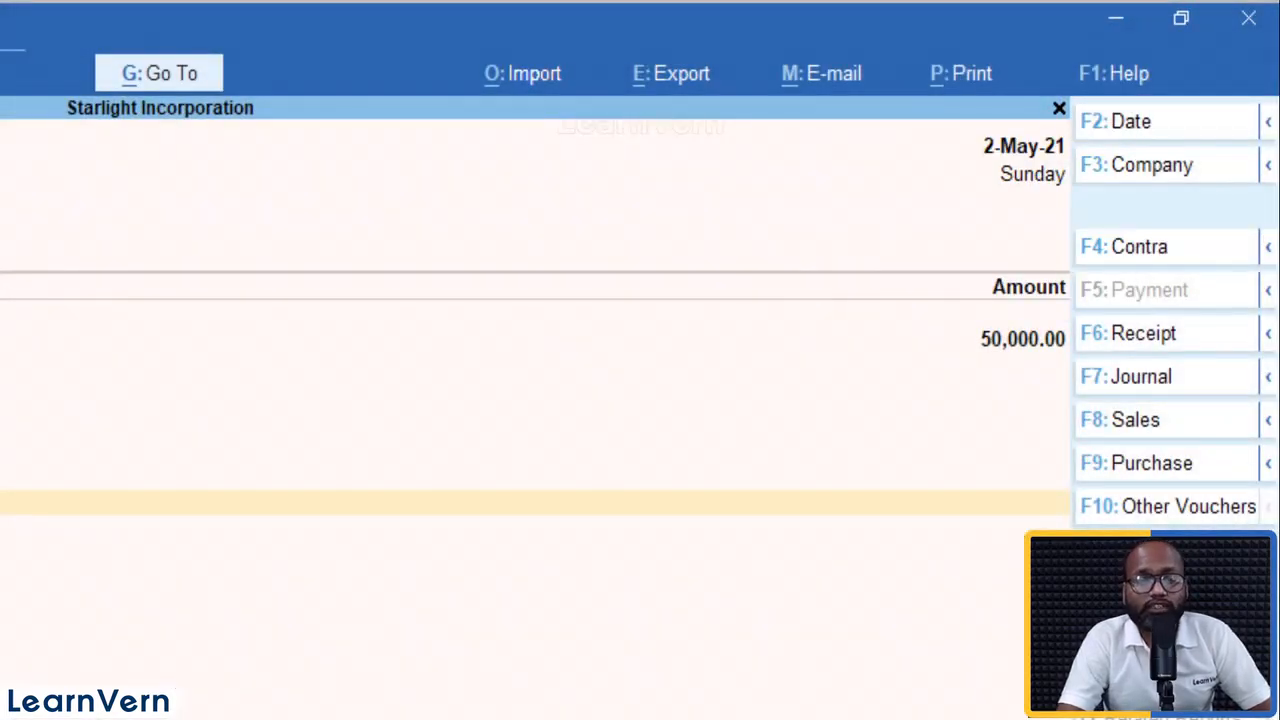
pyautogui.write('r')
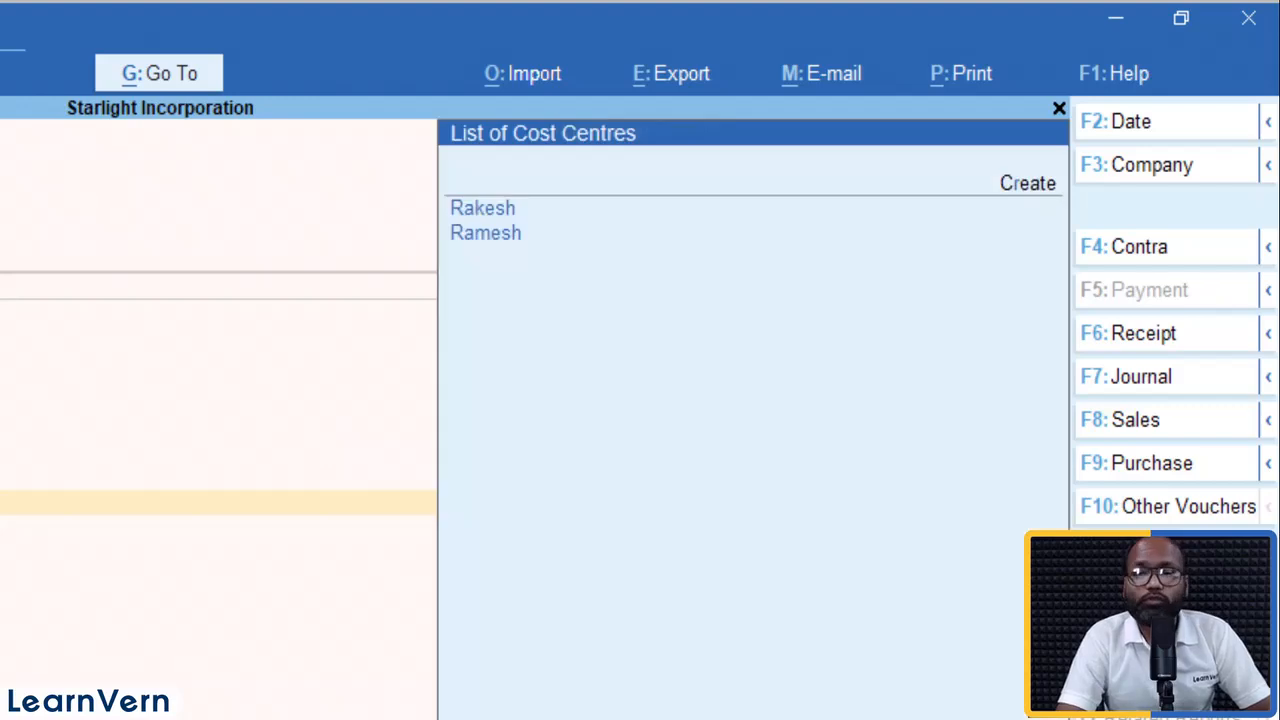
pyautogui.press('Down')
pyautogui.press('Down')
pyautogui.press('Up')
pyautogui.press('Return')
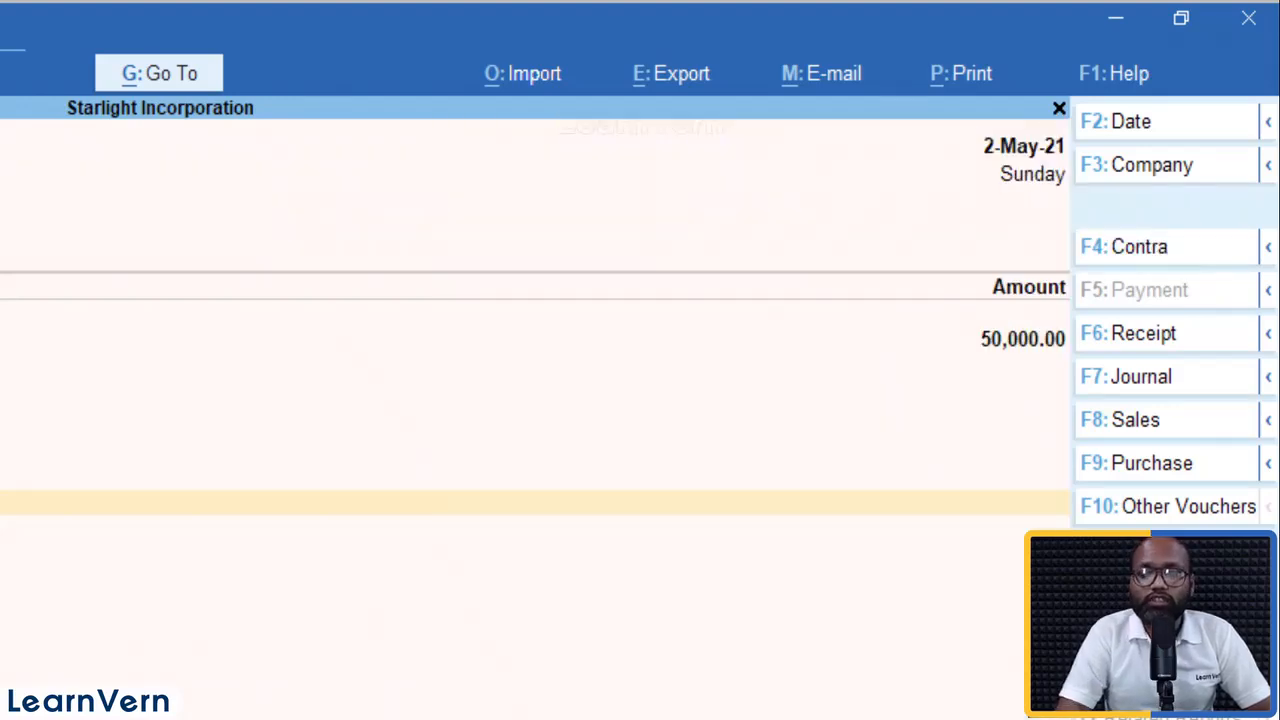
pyautogui.press('Return')
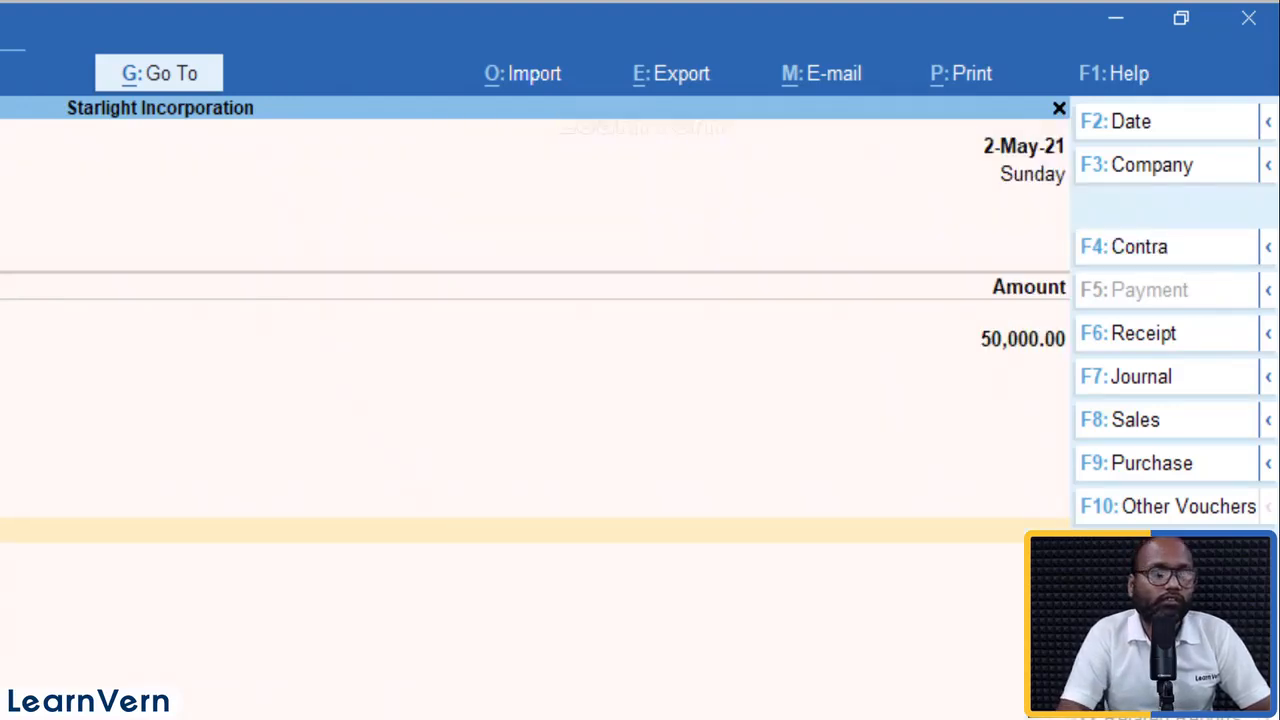
# Allocate 25,000 of the salary expense to the second listed employee's cost centre
pyautogui.write('r')
pyautogui.press('Down')
pyautogui.press('Return')
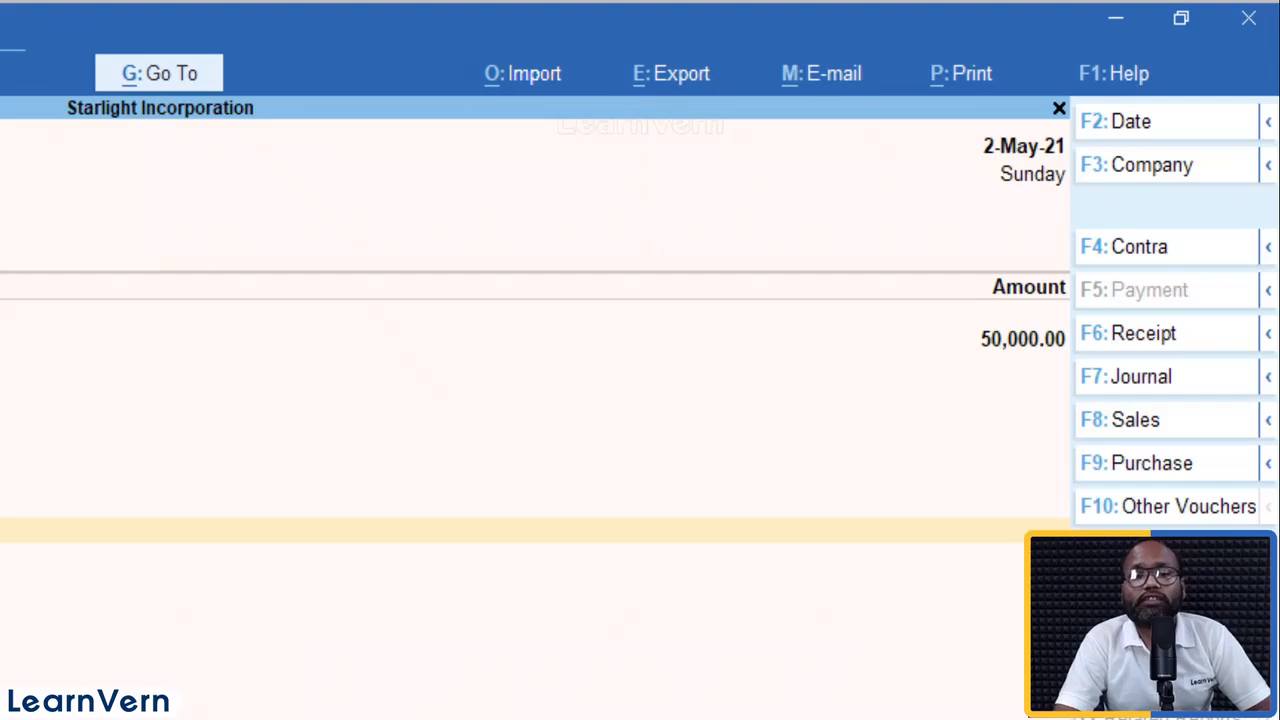
pyautogui.press('Return')
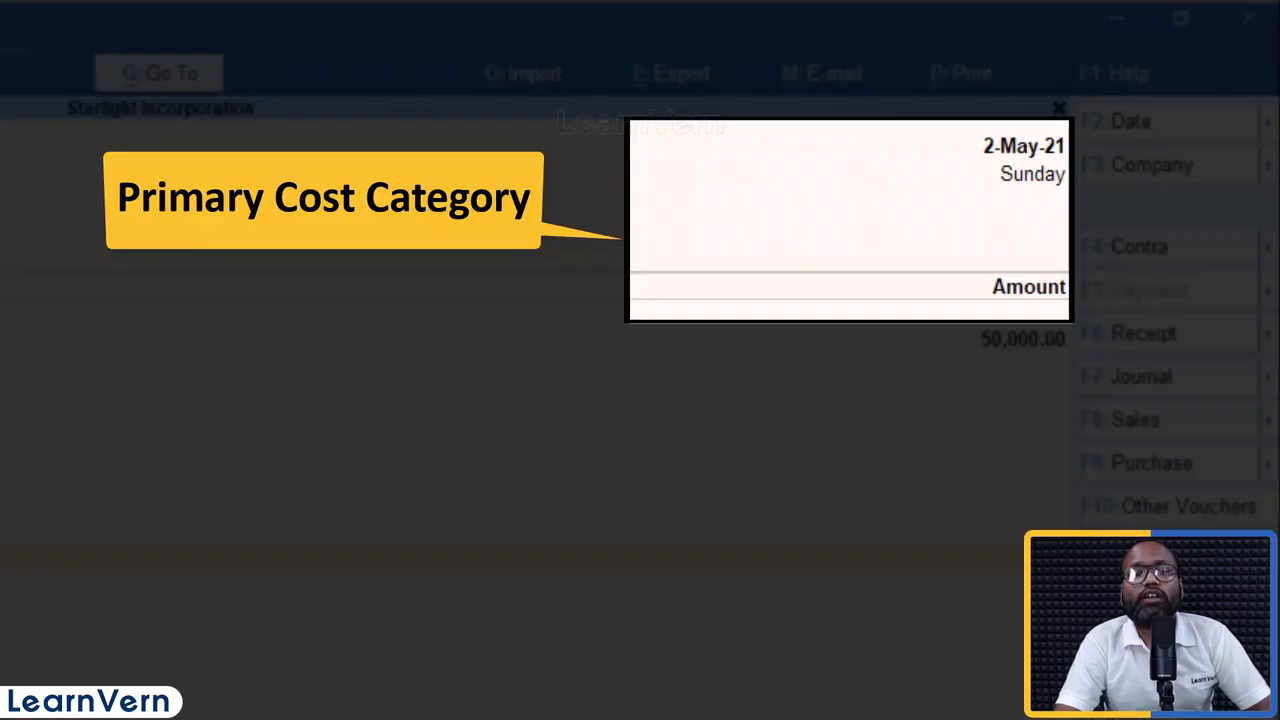
# End the salary expense's cost category list without using Primary Cost Category
pyautogui.press('Return')
pyautogui.press('Down')
pyautogui.press('Down')
pyautogui.press('Down')
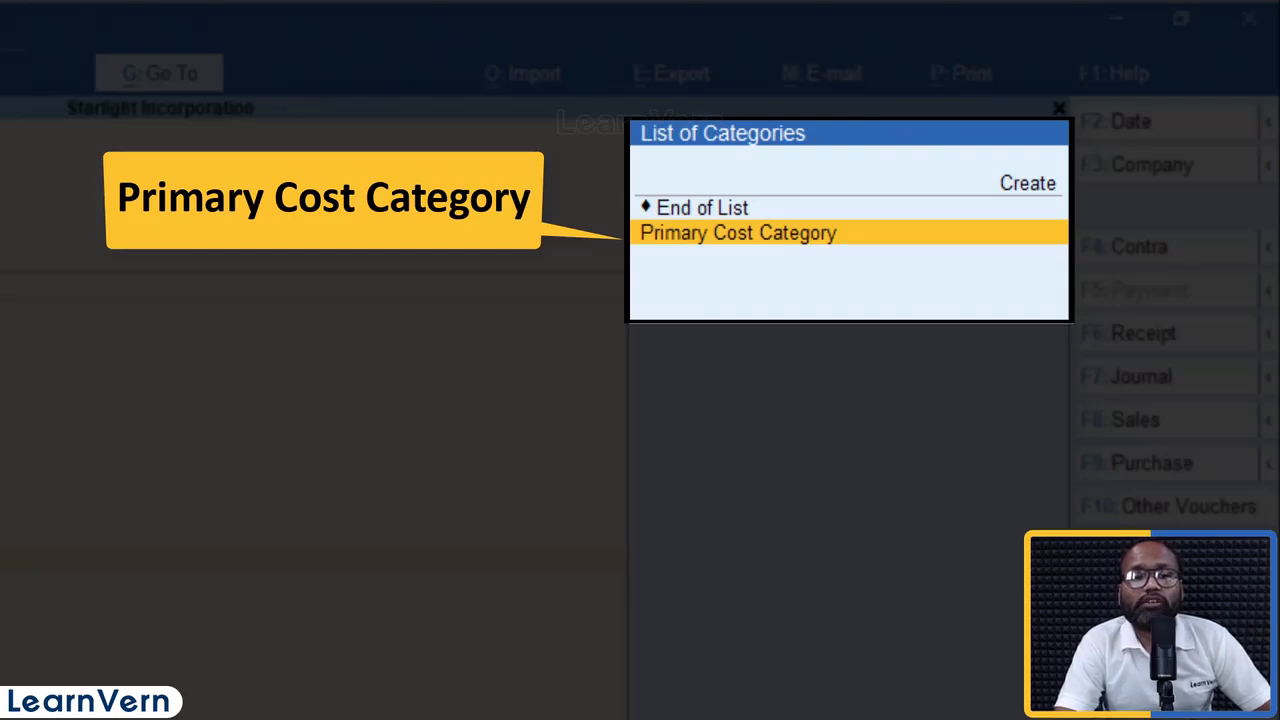
pyautogui.press('Up')
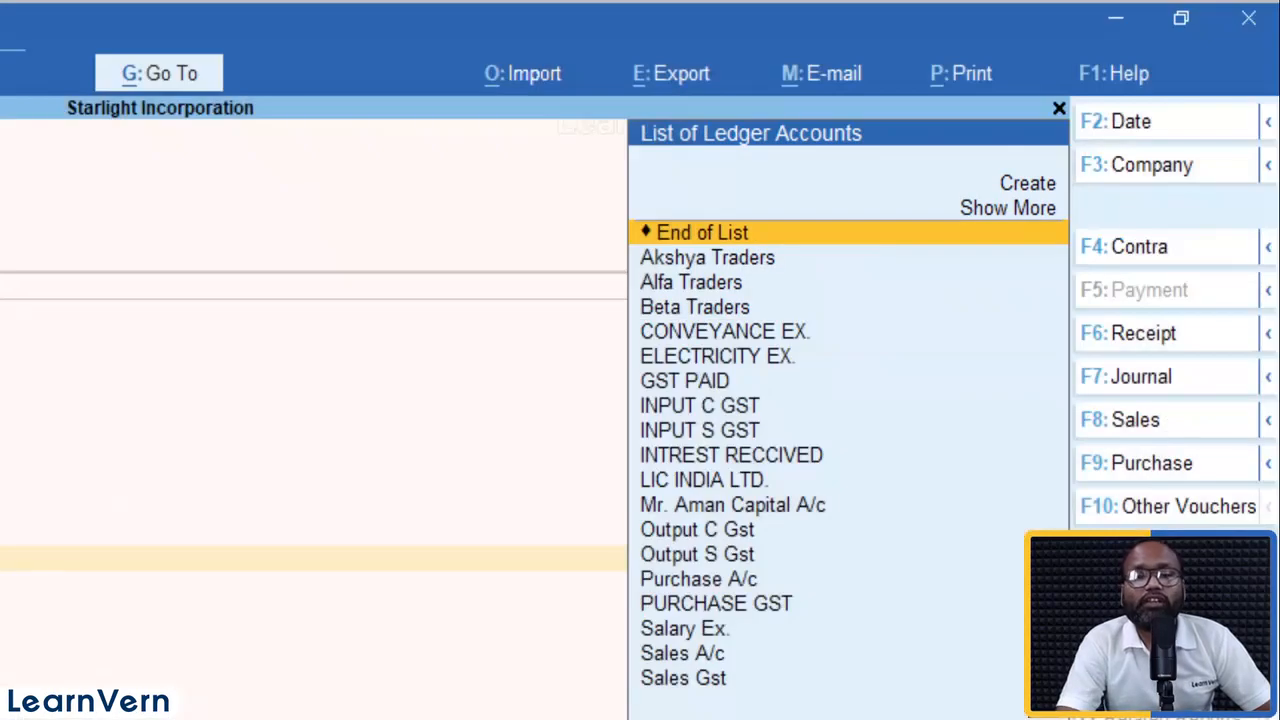
pyautogui.press('Return')
# Add the CONVEYANCE EX. ledger to the payment voucher with an amount of 1,000
pyautogui.press('Return')
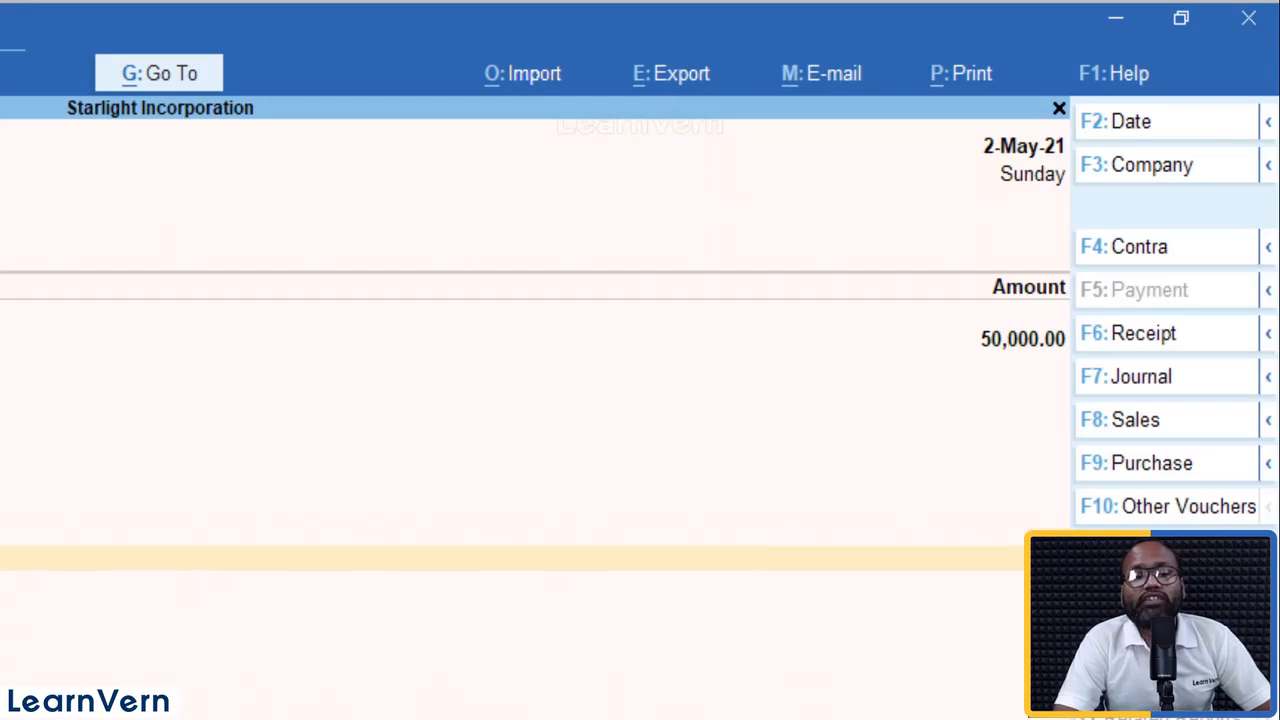
pyautogui.press('Return')
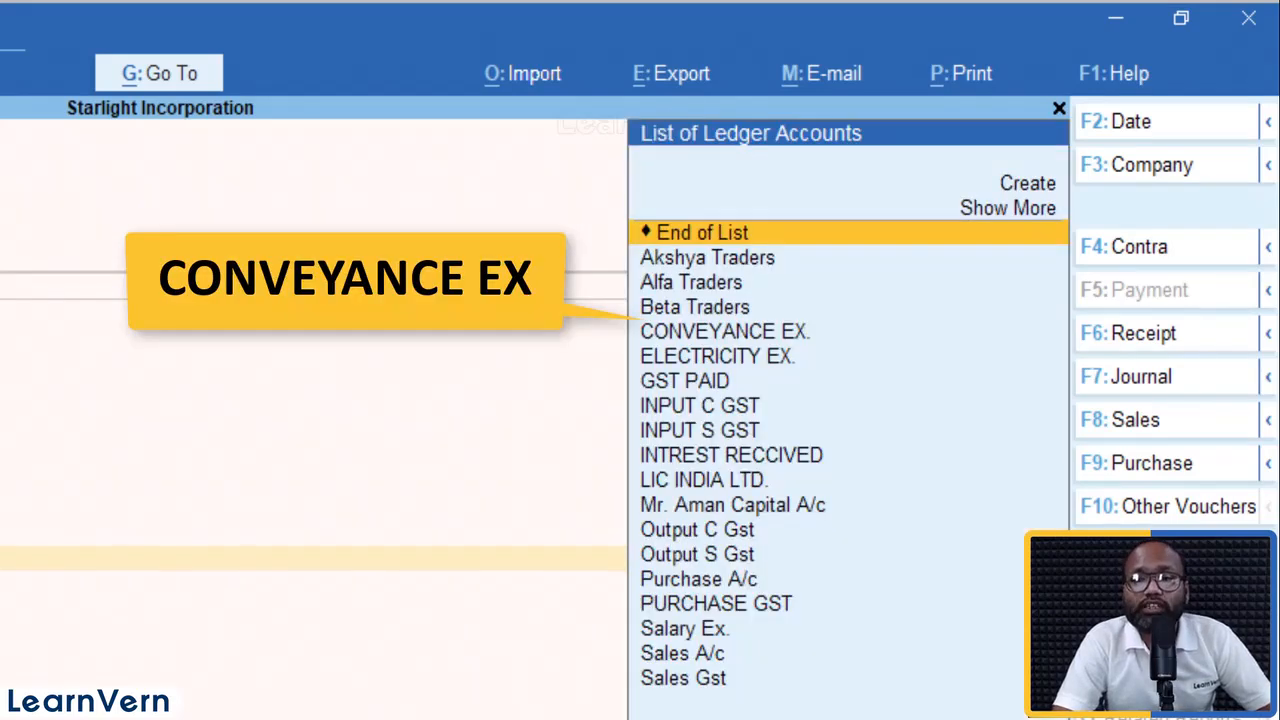
pyautogui.press('Down')
pyautogui.press('Down')
pyautogui.press('Down')
pyautogui.press('Down')
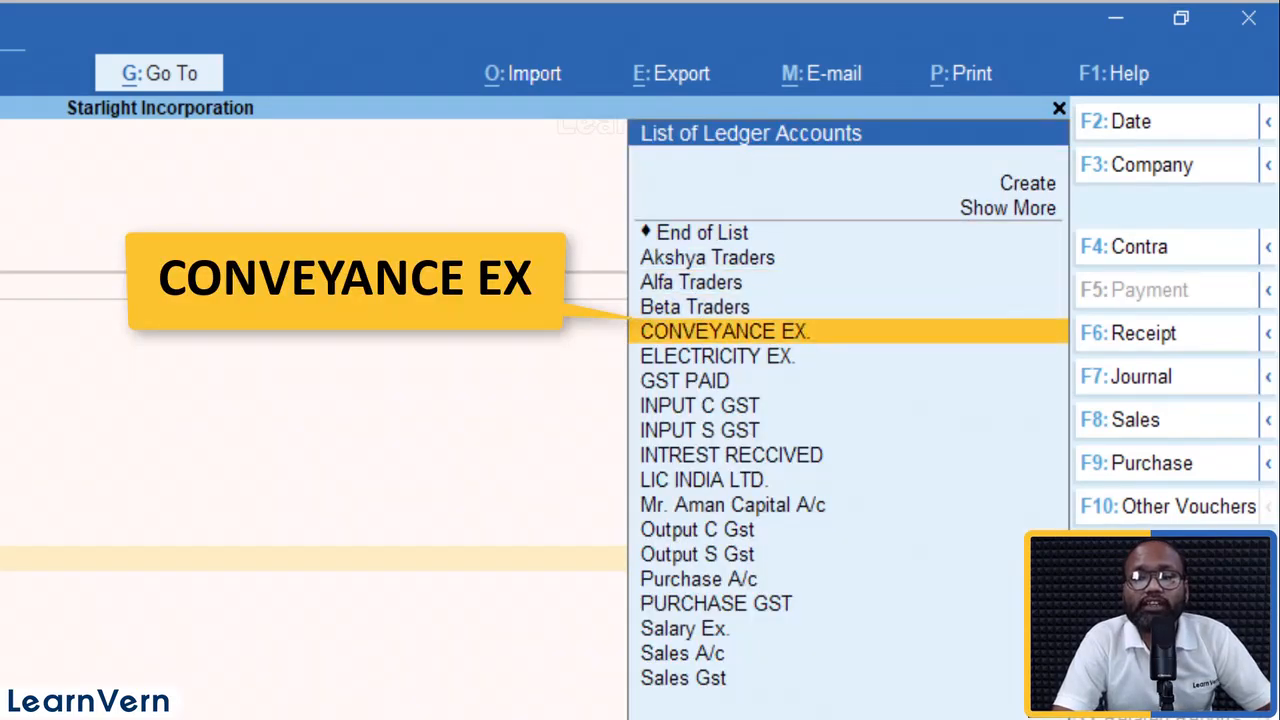
pyautogui.press('Return')
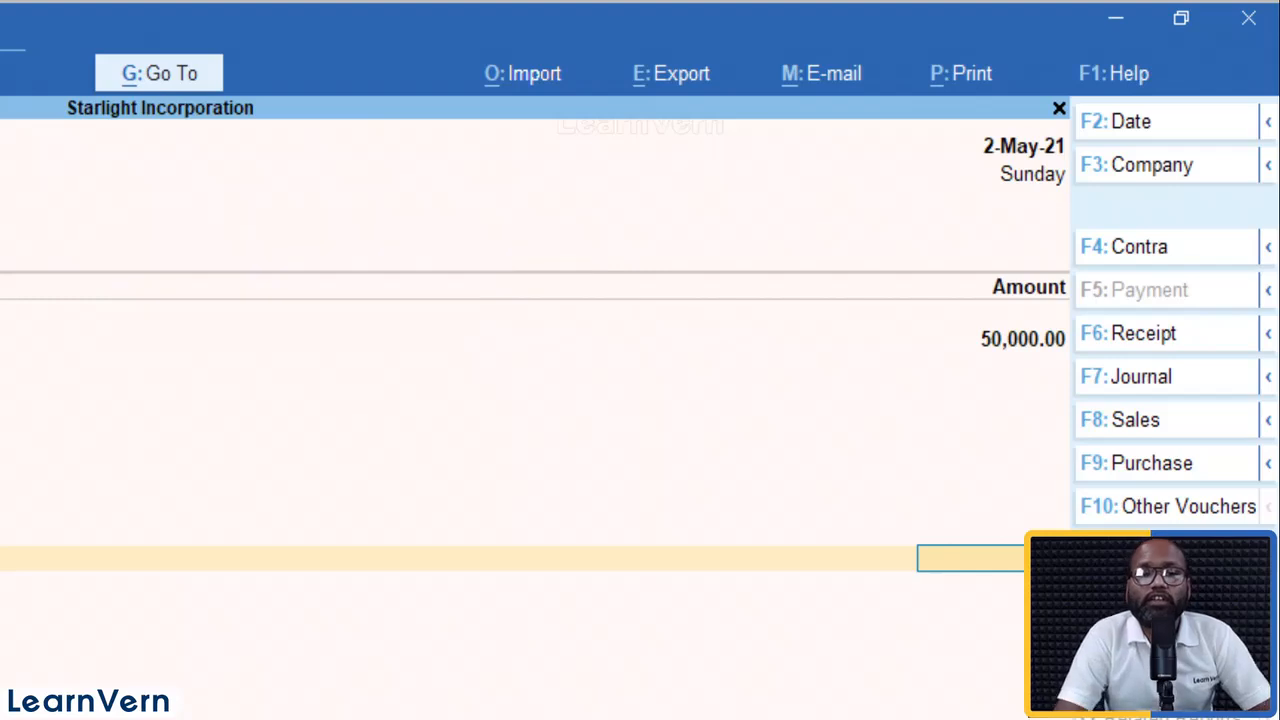
pyautogui.write('1000')
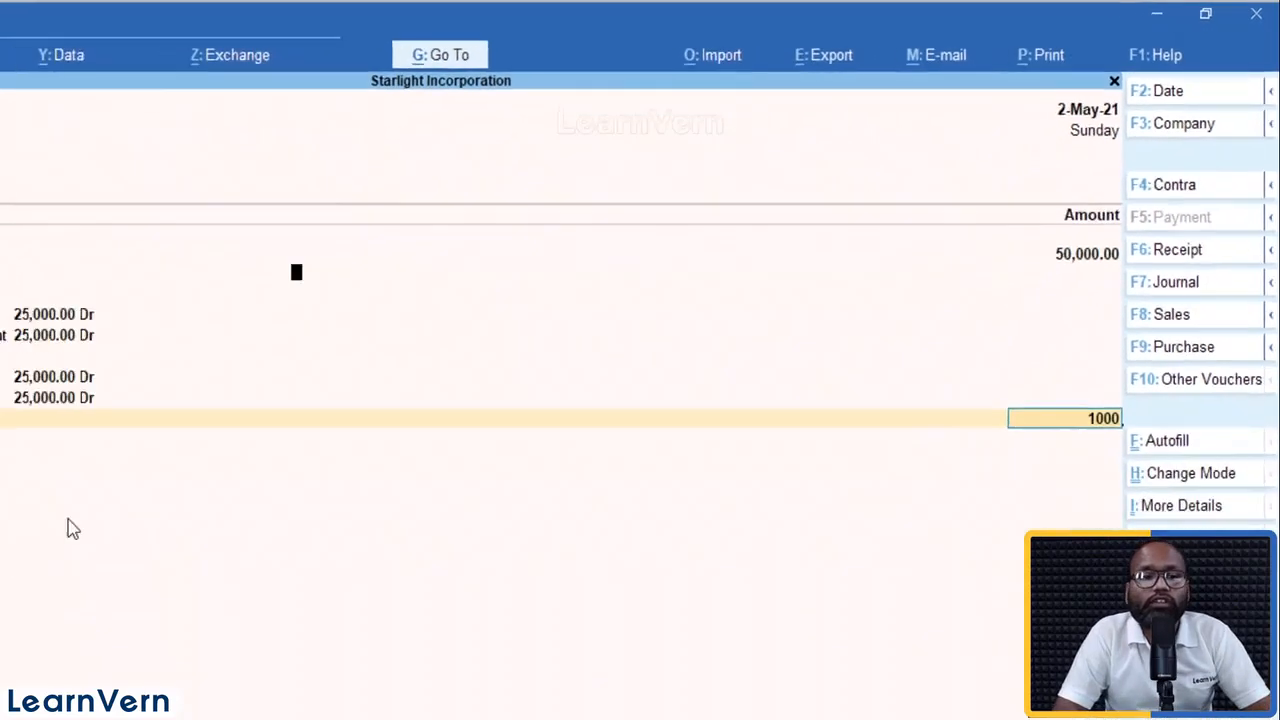
pyautogui.press('Return')
# Change the conveyance allocation's category to Employees and assign 500 to the first listed employee's cost centre
pyautogui.press('Return')
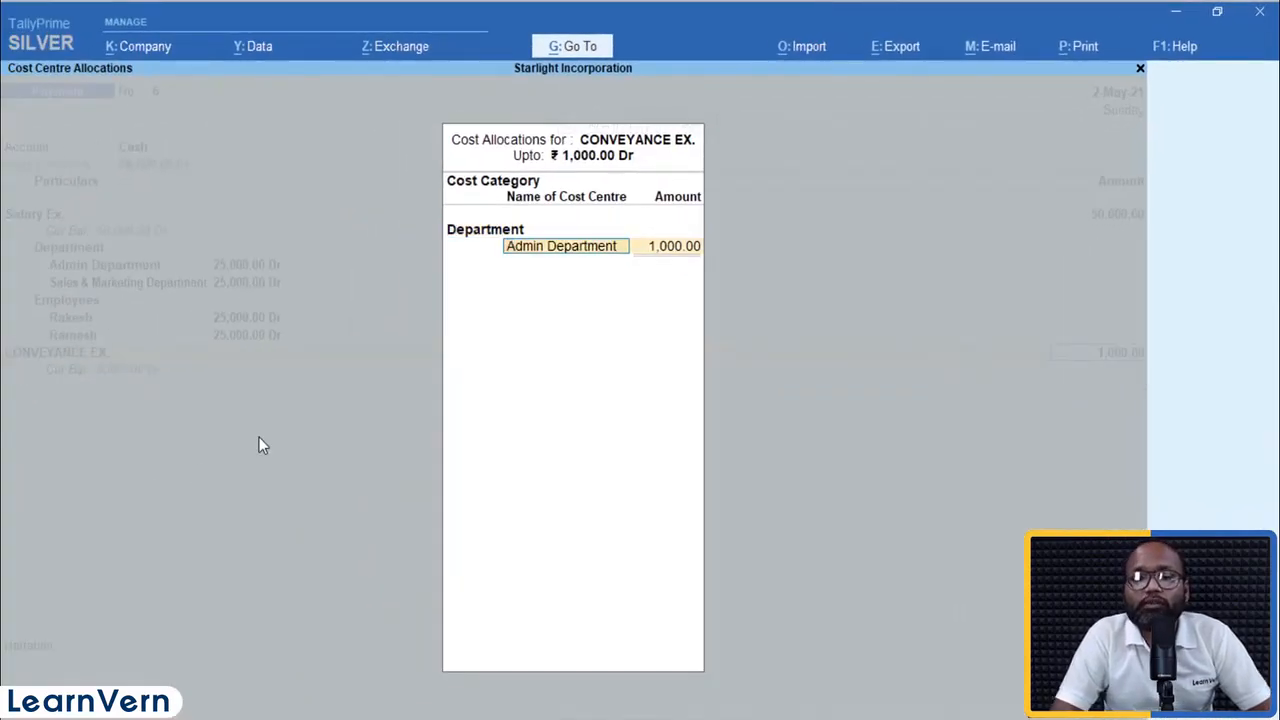
pyautogui.press('BackSpace')
pyautogui.press('Down')
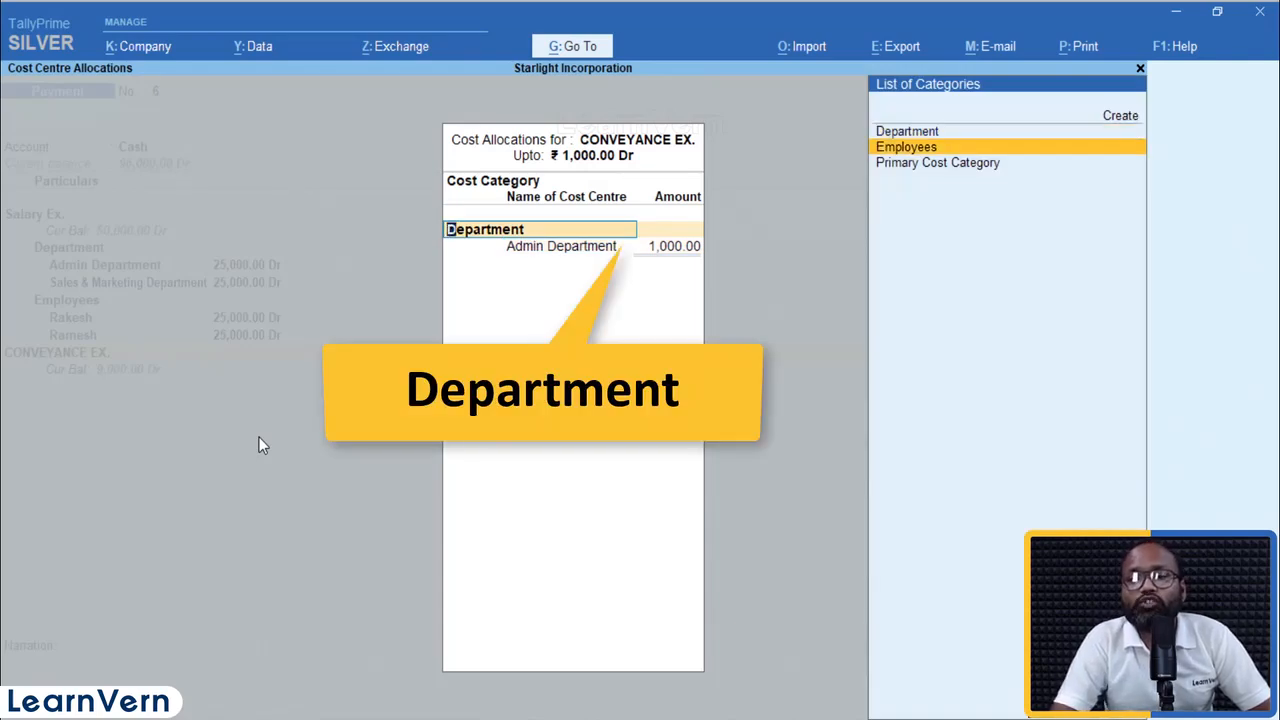
pyautogui.press('Return')
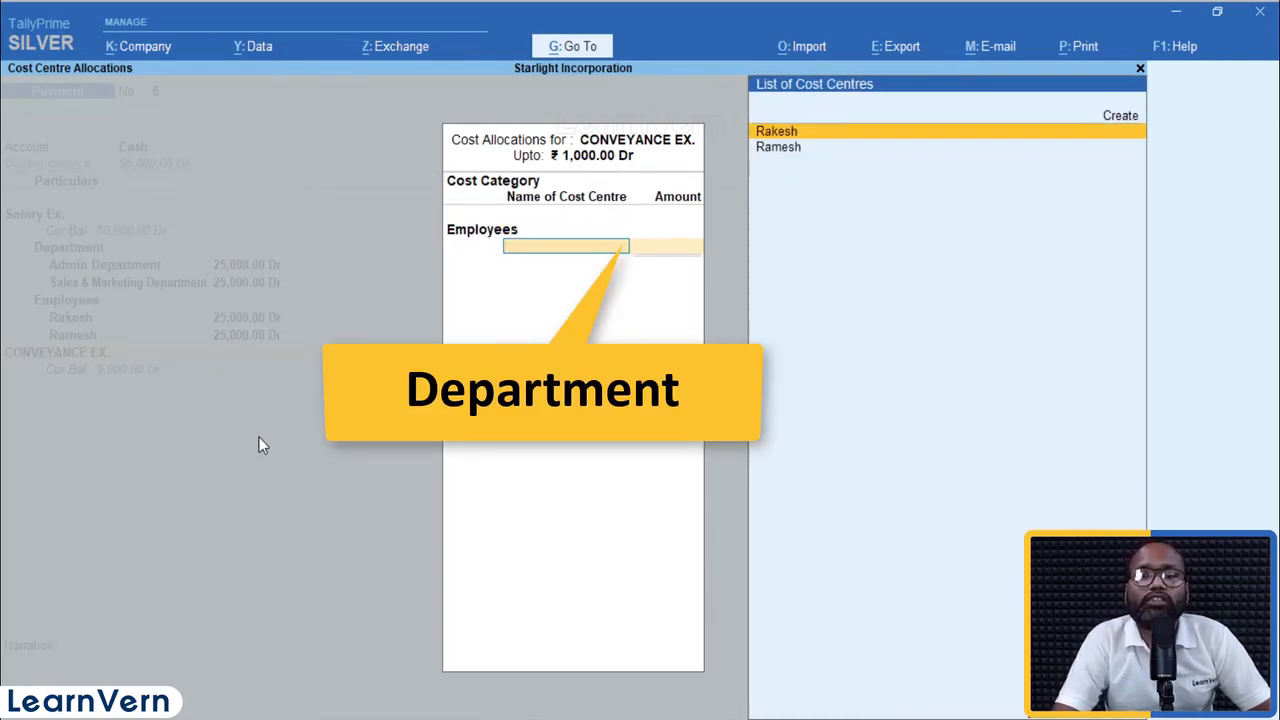
pyautogui.press('Return')
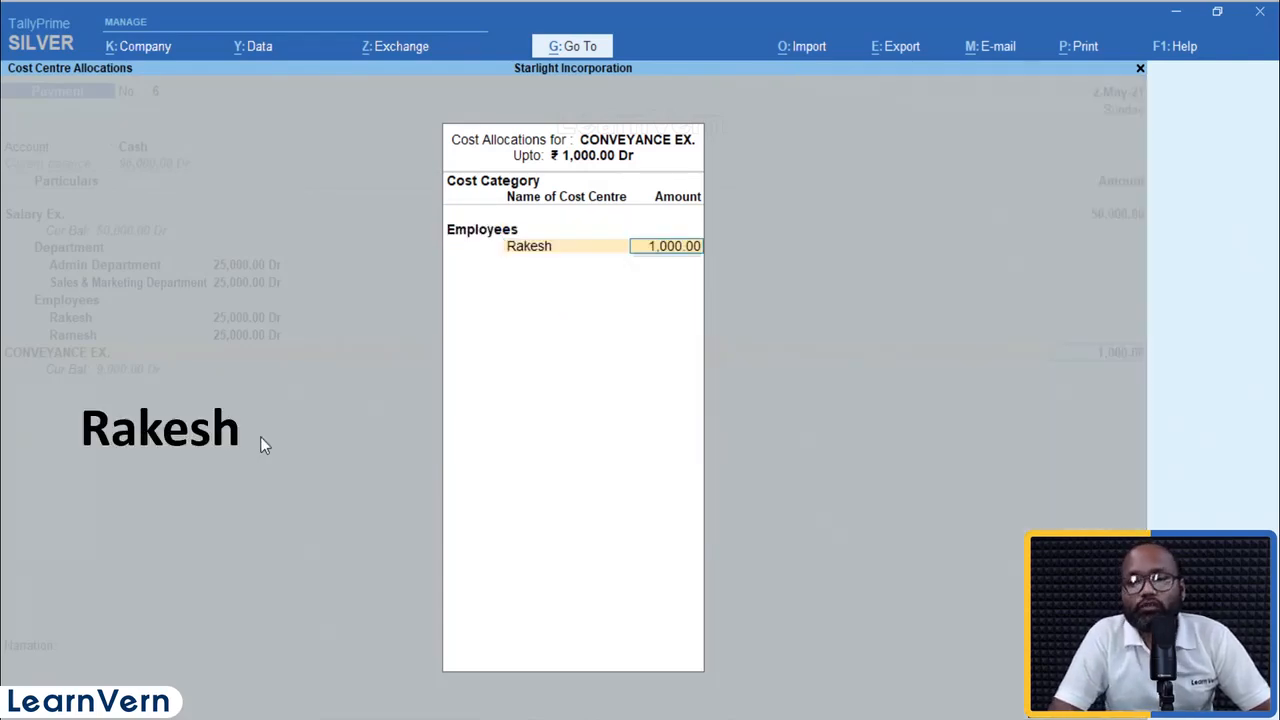
pyautogui.press('Return')
pyautogui.press('Up')
pyautogui.press('BackSpace')
pyautogui.write('5000')
pyautogui.press('BackSpace')
pyautogui.press('Return')
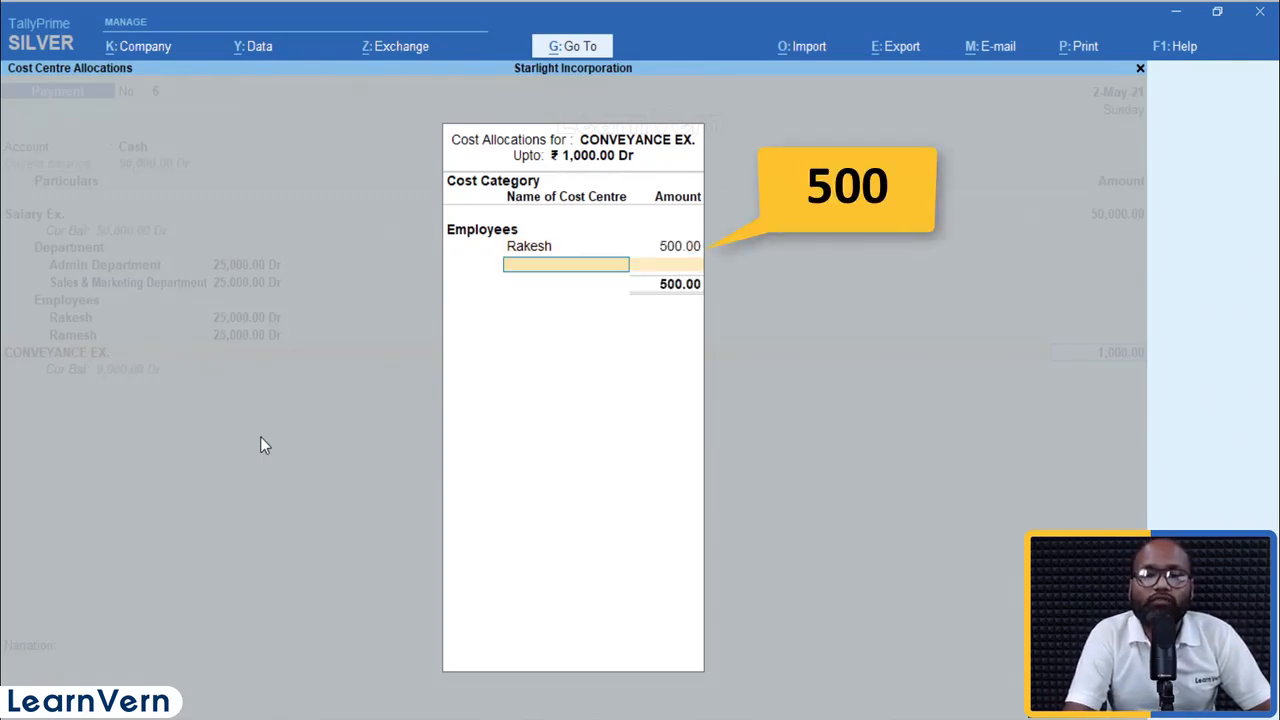
# Allocate 500 of the conveyance expense to the second listed employee's cost centre and save the payment voucher
pyautogui.press('Down')
pyautogui.press('Return')
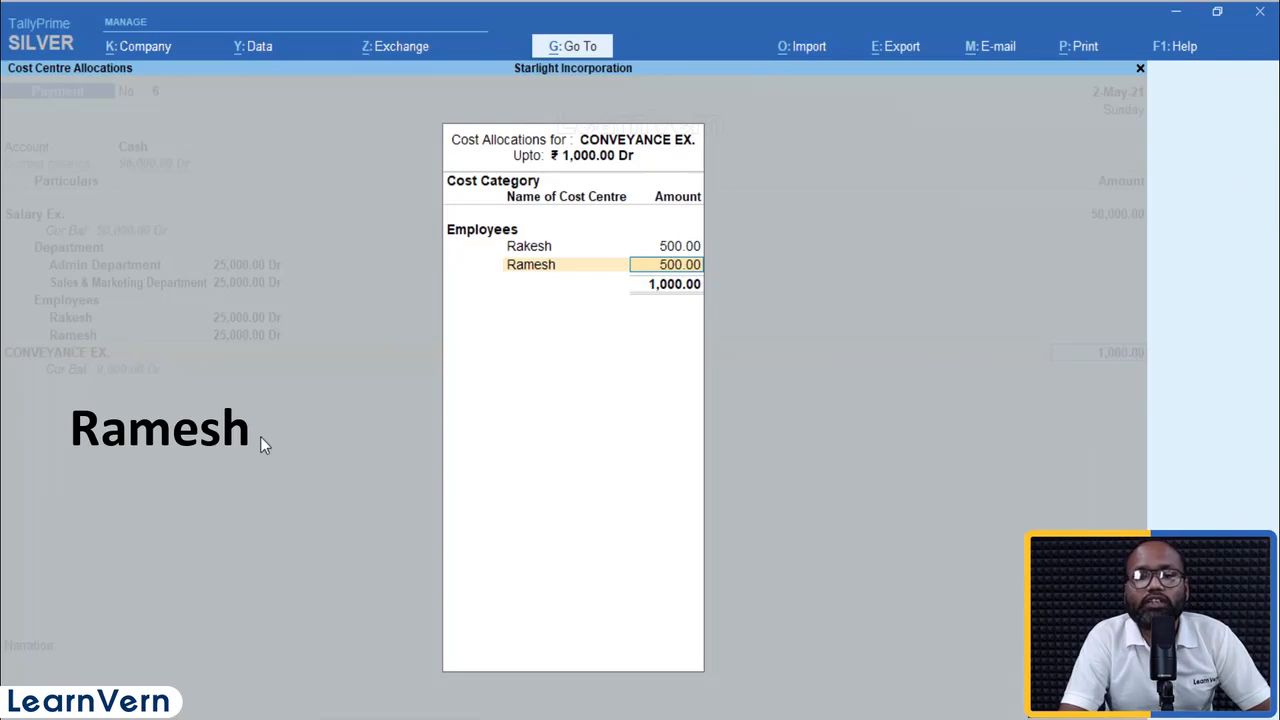
pyautogui.press('Return')
pyautogui.press('Return')
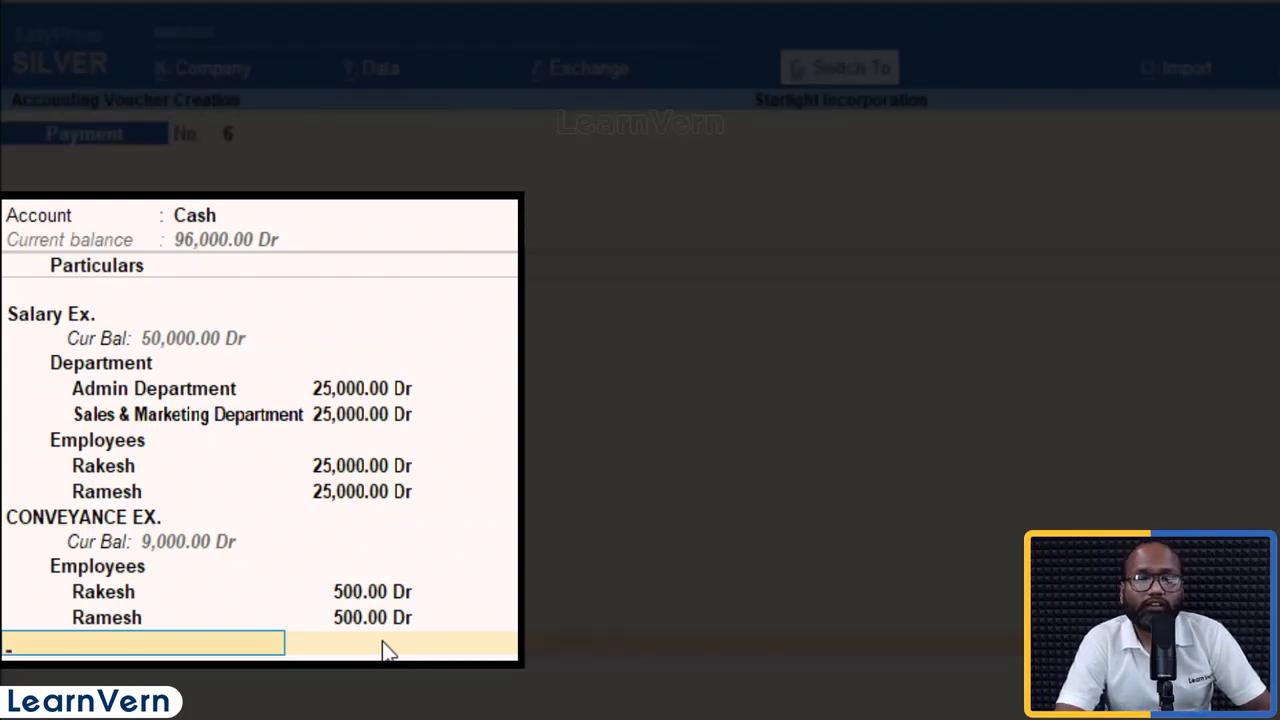
pyautogui.click(388, 650)
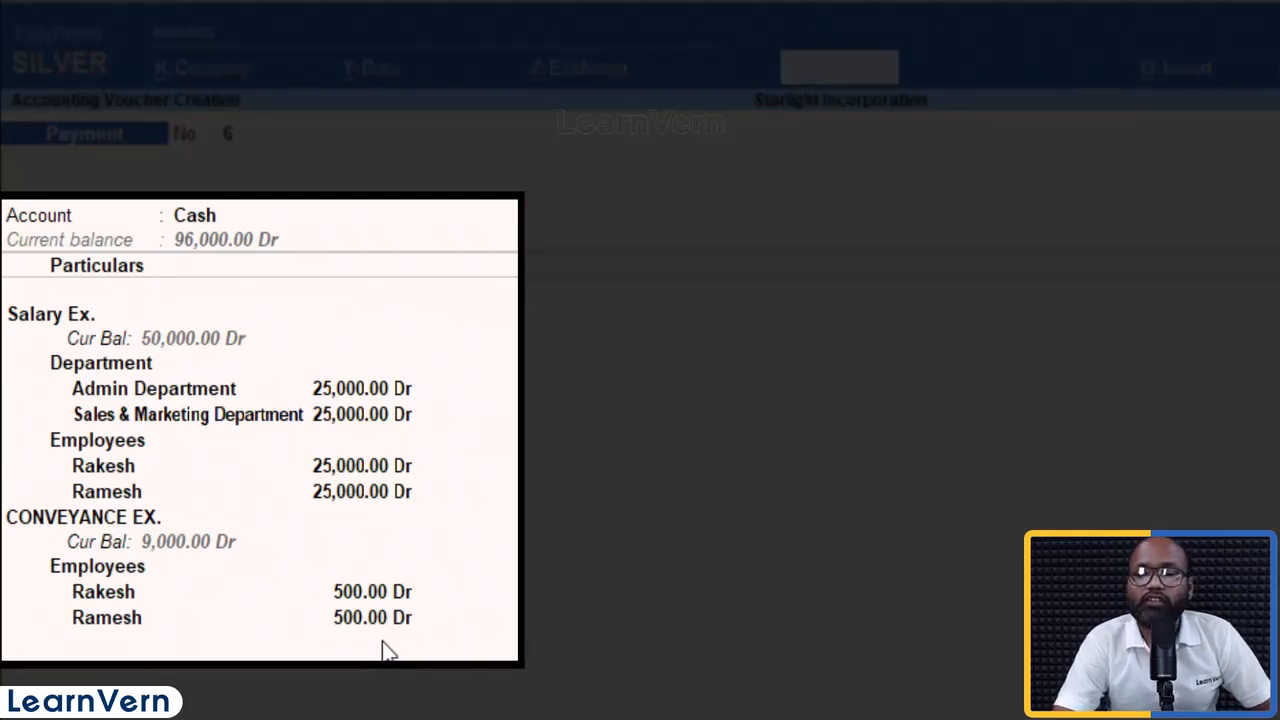
pyautogui.hotkey('ctrl', 'a')
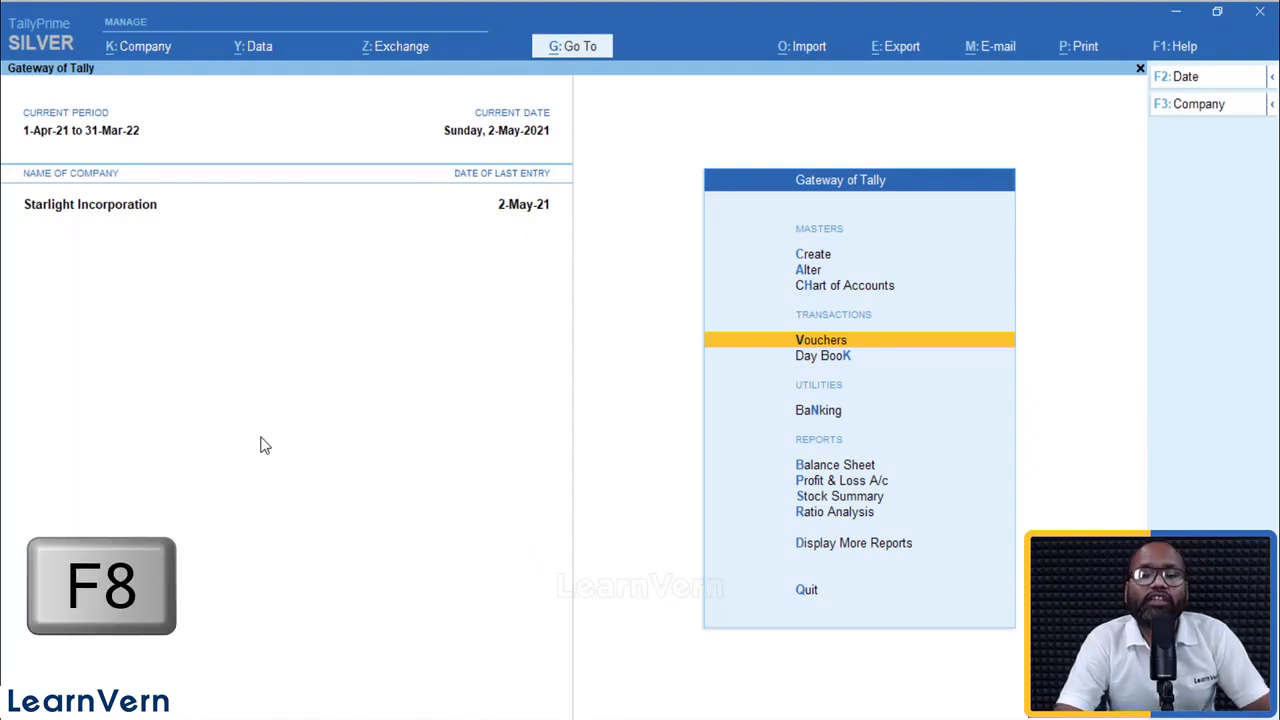
# Start a sales voucher with Akshya Traders as the party account and Sales Gst as the sales ledger
pyautogui.press('Return')
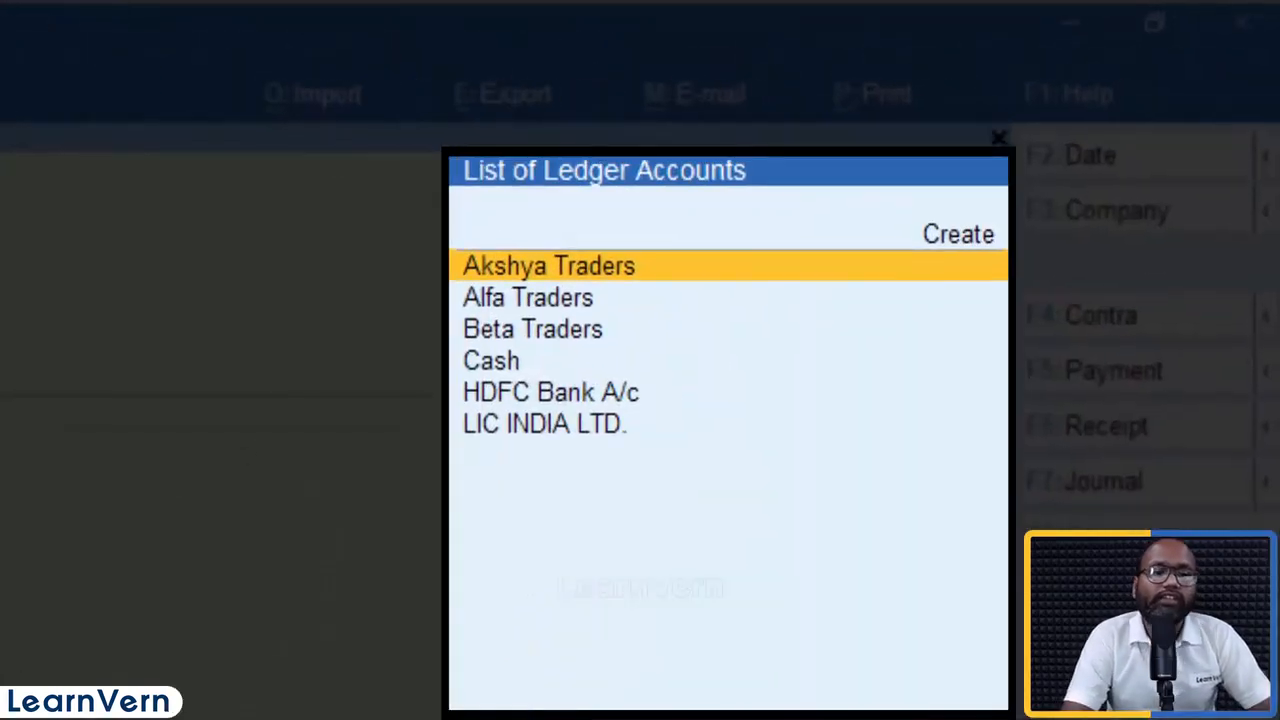
pyautogui.press('Down')
pyautogui.press('Up')
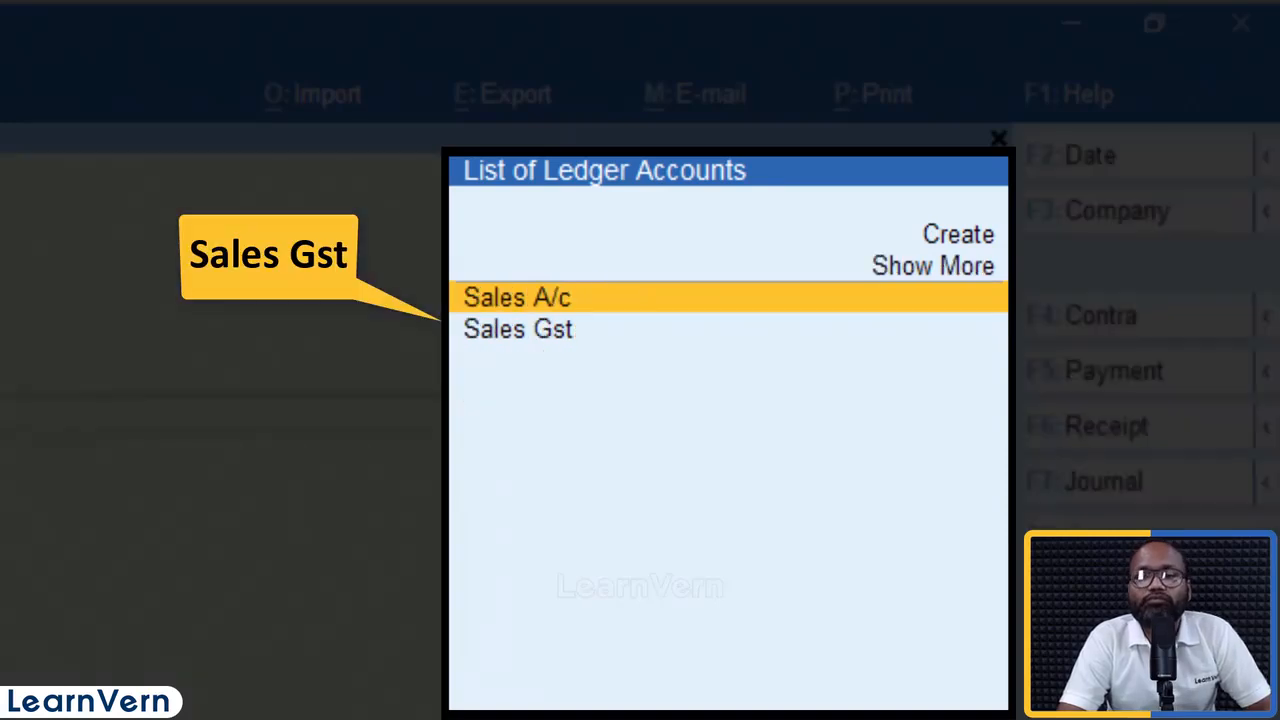
pyautogui.press('Down')
pyautogui.press('Return')
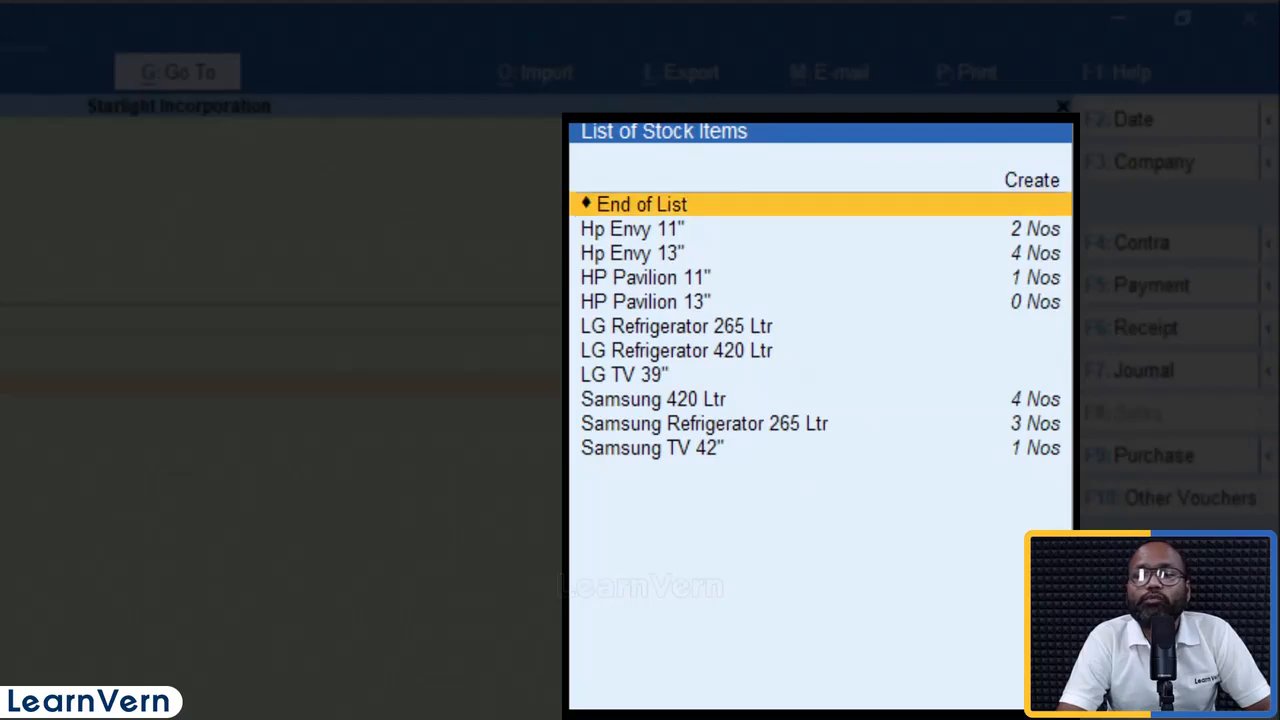
# Add the stock item Hp Envy 11" with quantity 1 and a rate of 75,000
pyautogui.press('Down')
pyautogui.press('Down')
pyautogui.press('Up')
pyautogui.press('Return')
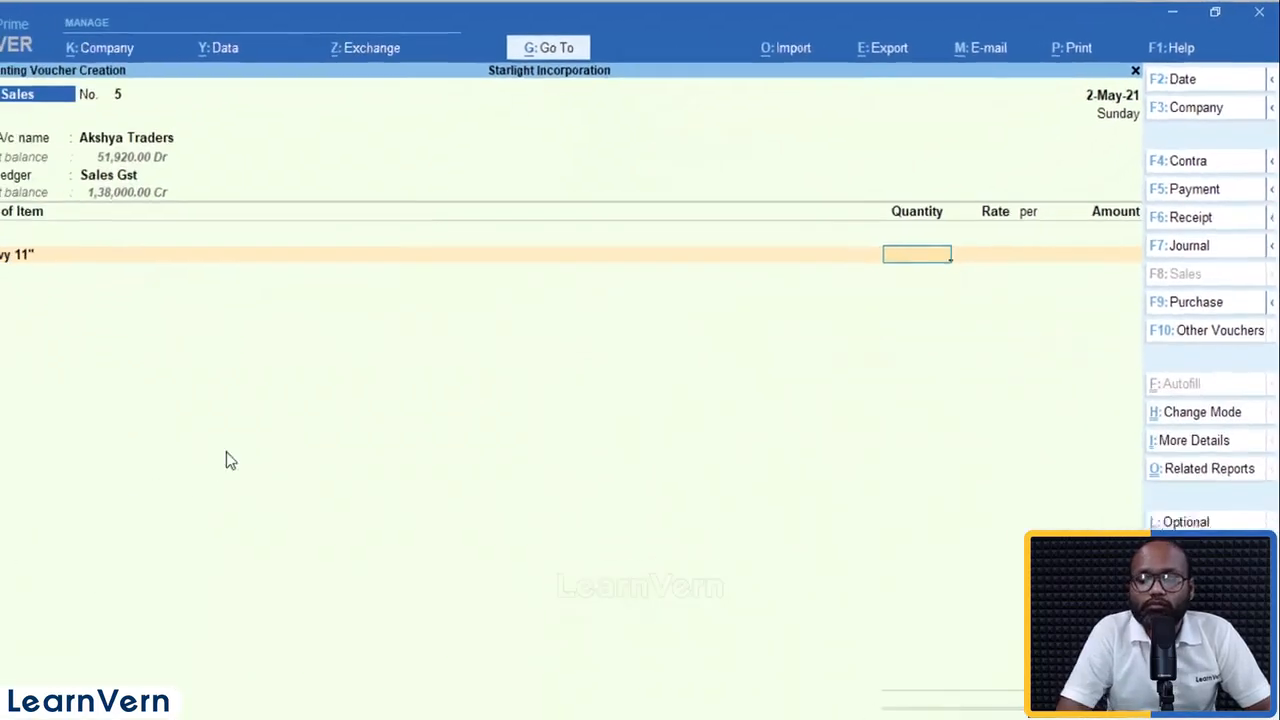
pyautogui.write('1')
pyautogui.press('Return')
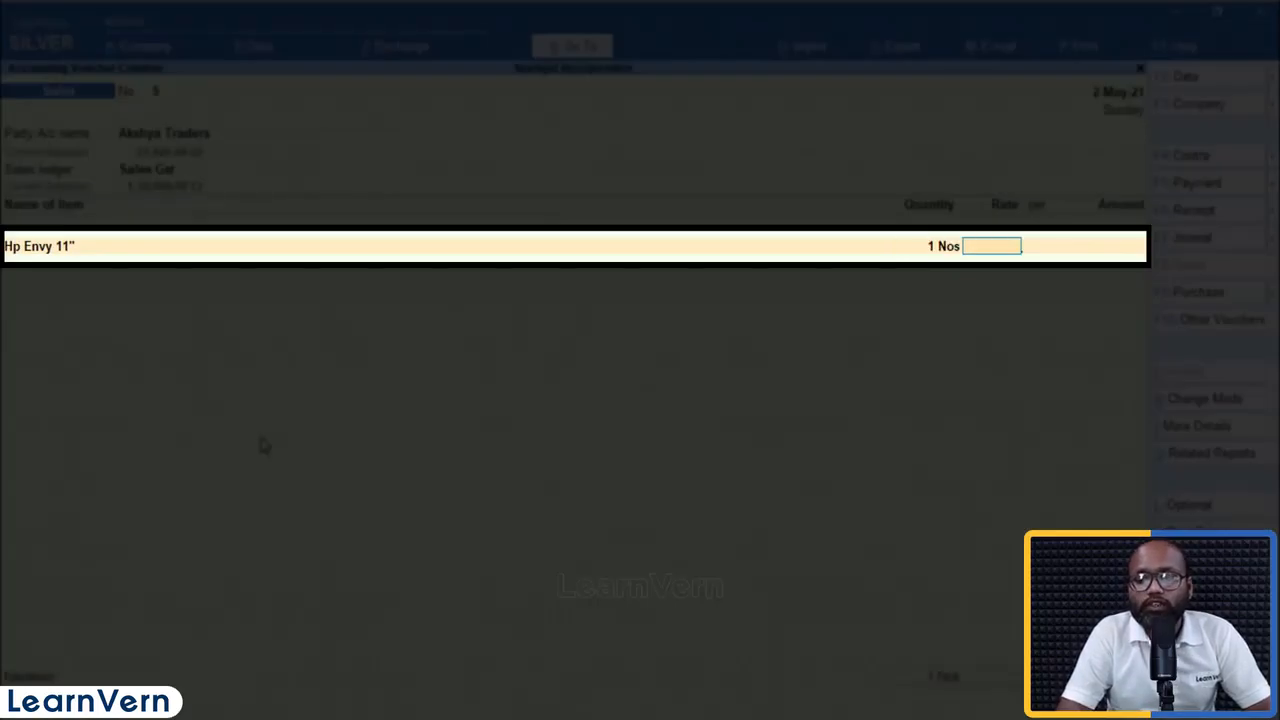
pyautogui.write('75000')
pyautogui.press('Return')
pyautogui.press('Return')
pyautogui.press('Return')
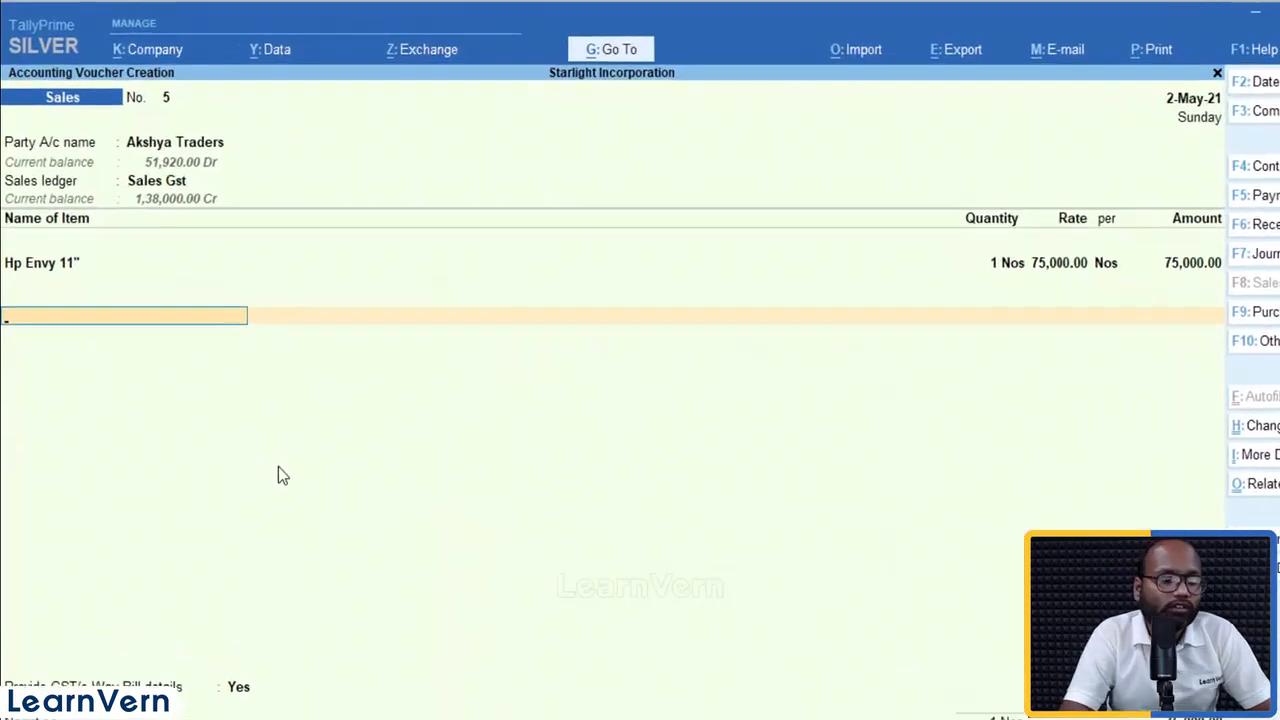
# Add the Output C Gst and Output S Gst tax ledgers below the item and end the ledger list
pyautogui.write('Ou')
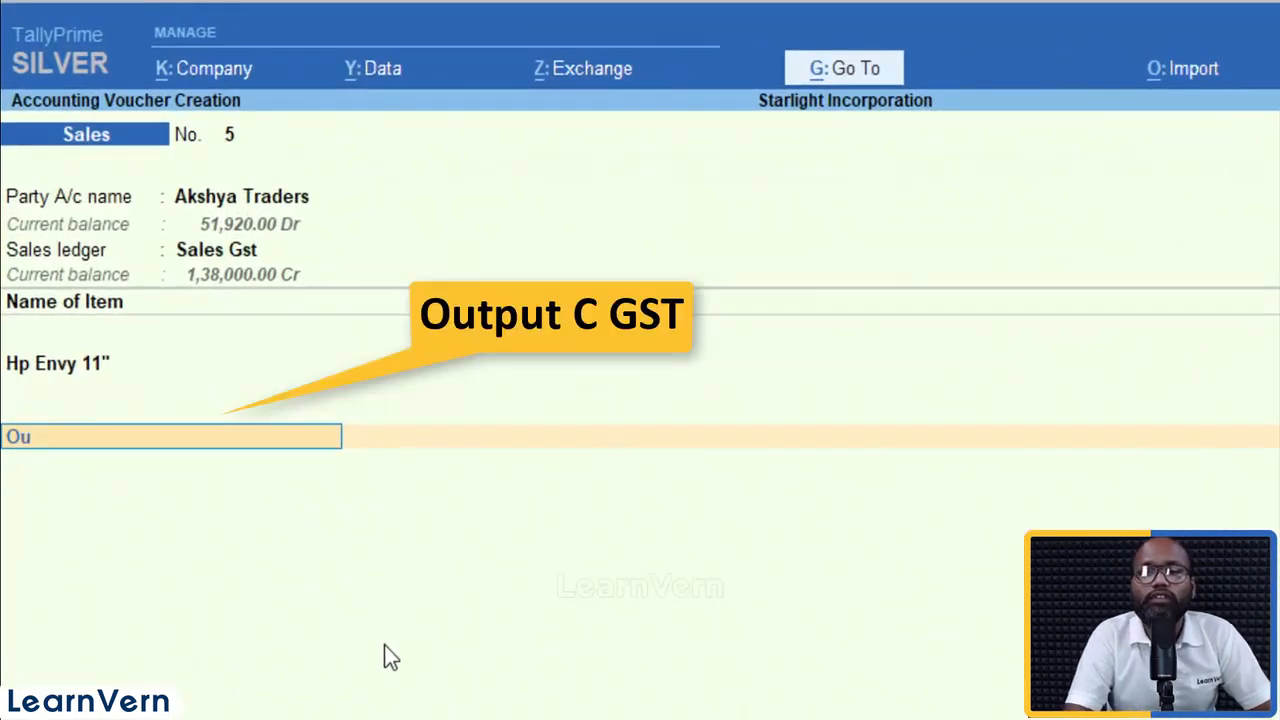
pyautogui.press('Return')
pyautogui.write('Out')
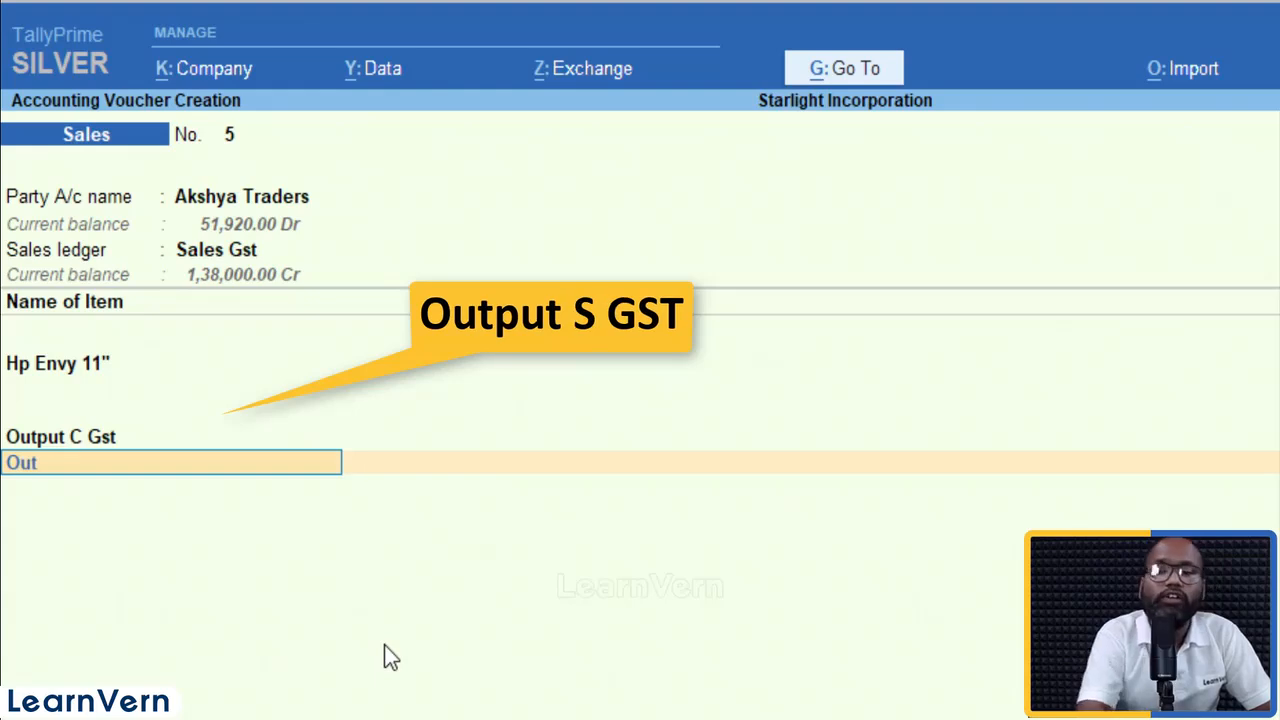
pyautogui.press('Return')
pyautogui.press('Return')
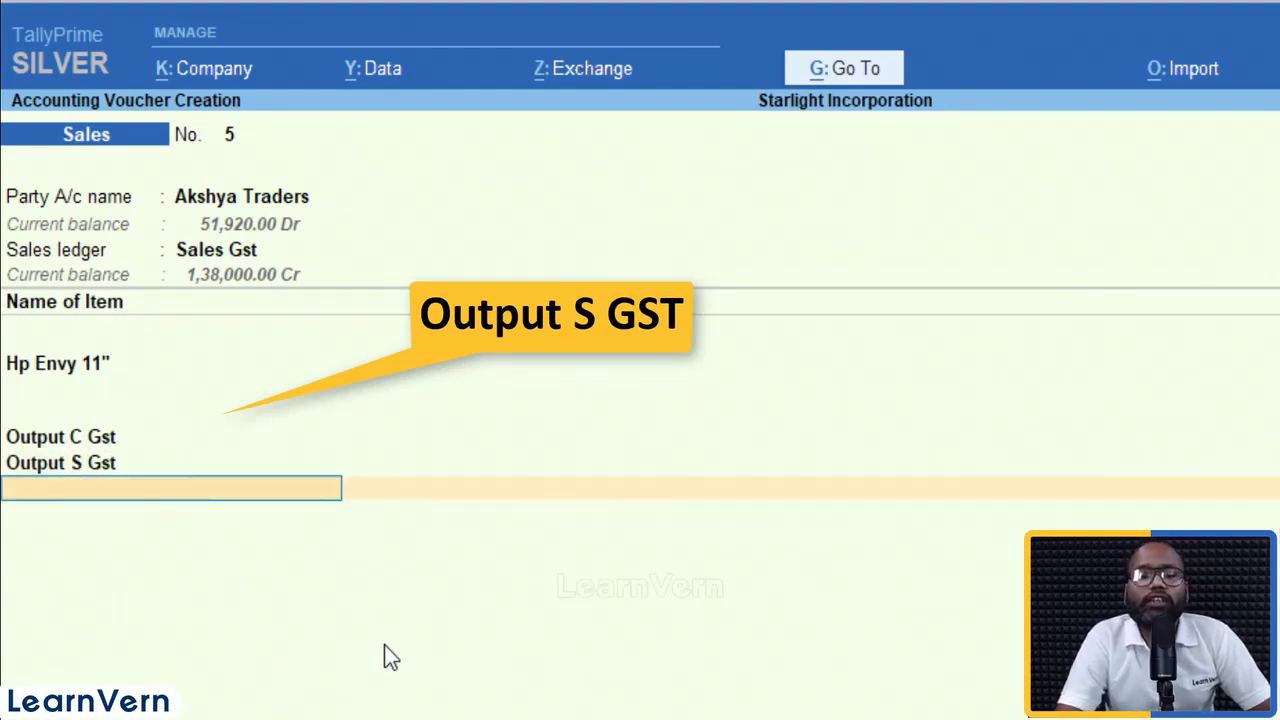
pyautogui.press('Return')
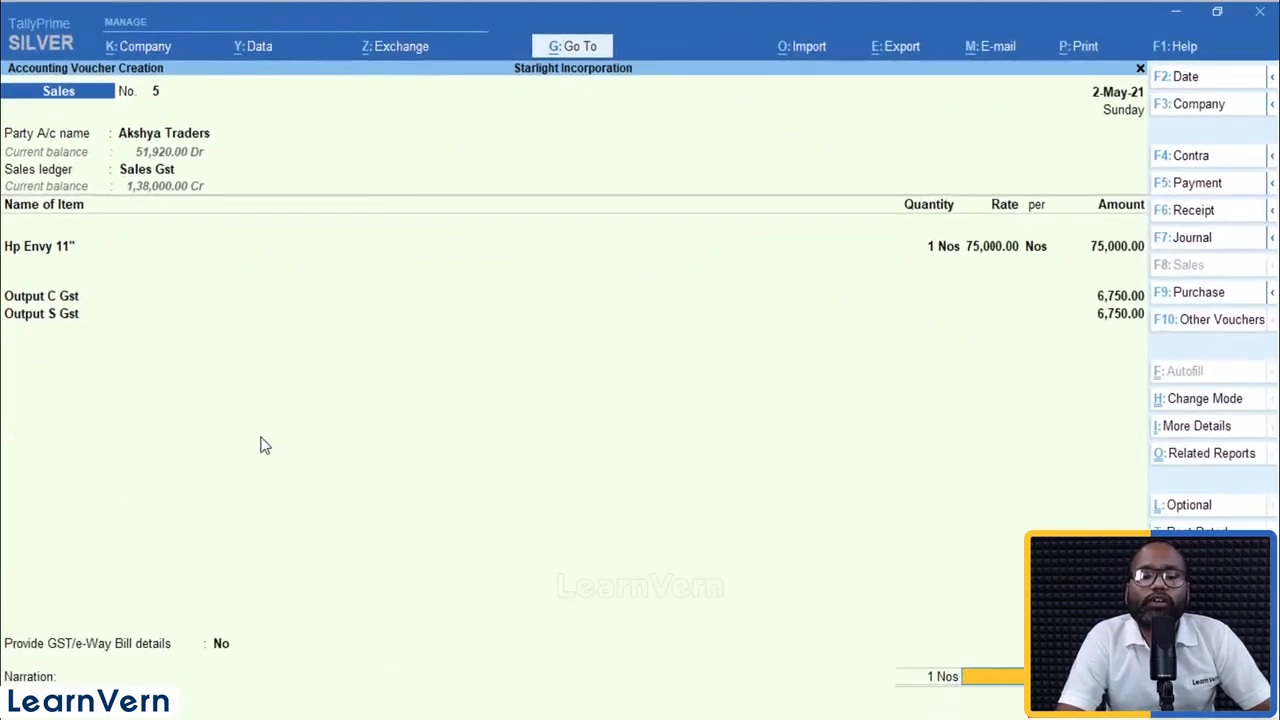
# Complete the invoice's remaining fields with the narration blank, then back out of the save confirmation
pyautogui.press('Return')
pyautogui.press('Return')
pyautogui.press('Return')
pyautogui.press('Return')
pyautogui.press('Return')
pyautogui.press('Return')
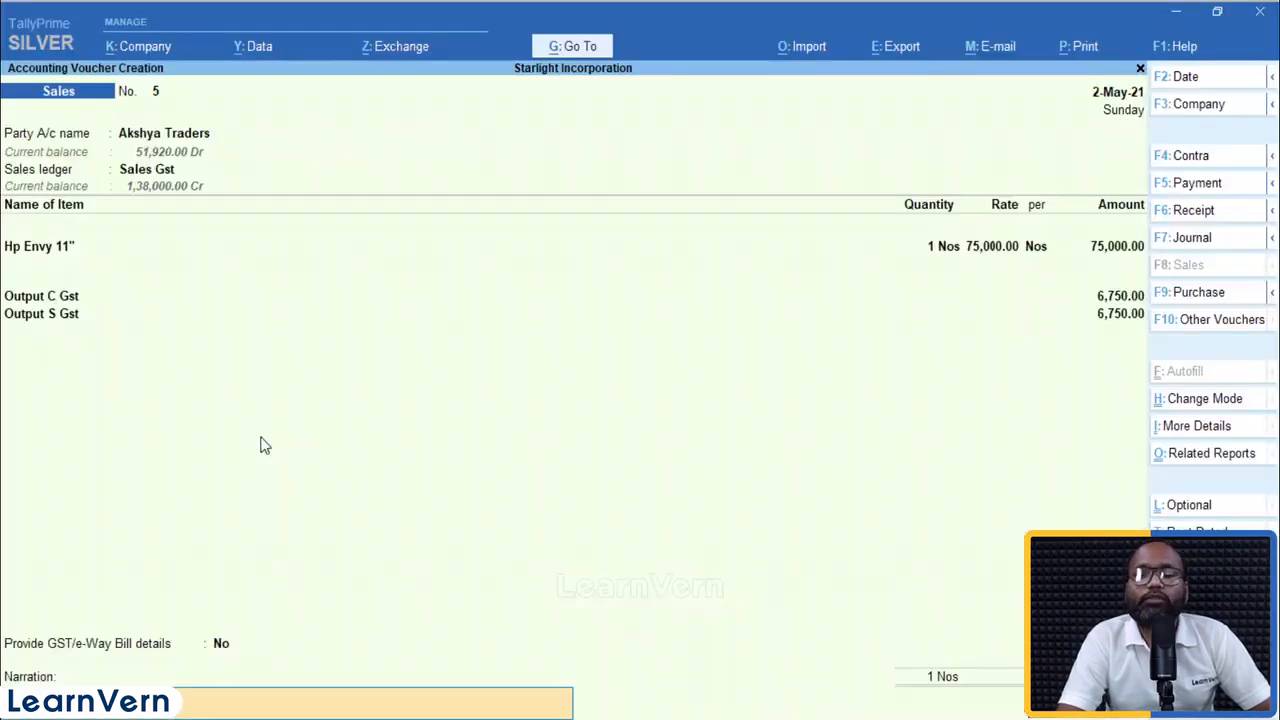
pyautogui.press('Return')
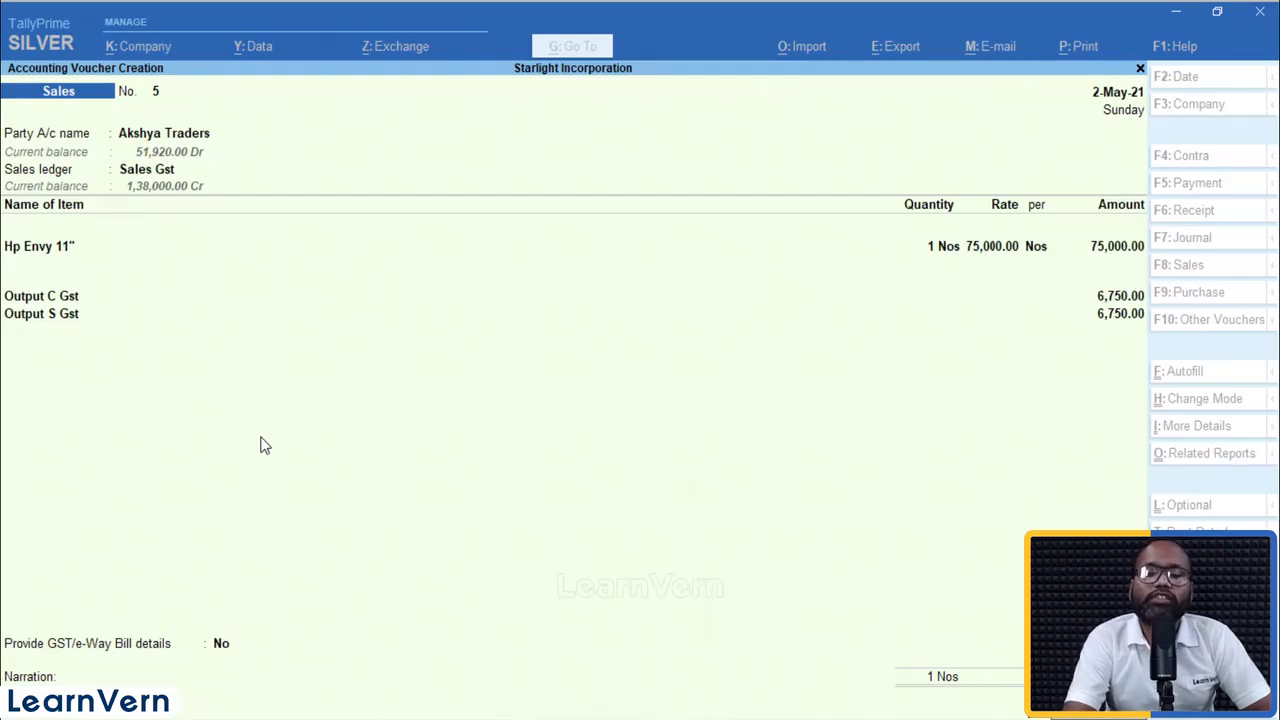
pyautogui.press('Escape')
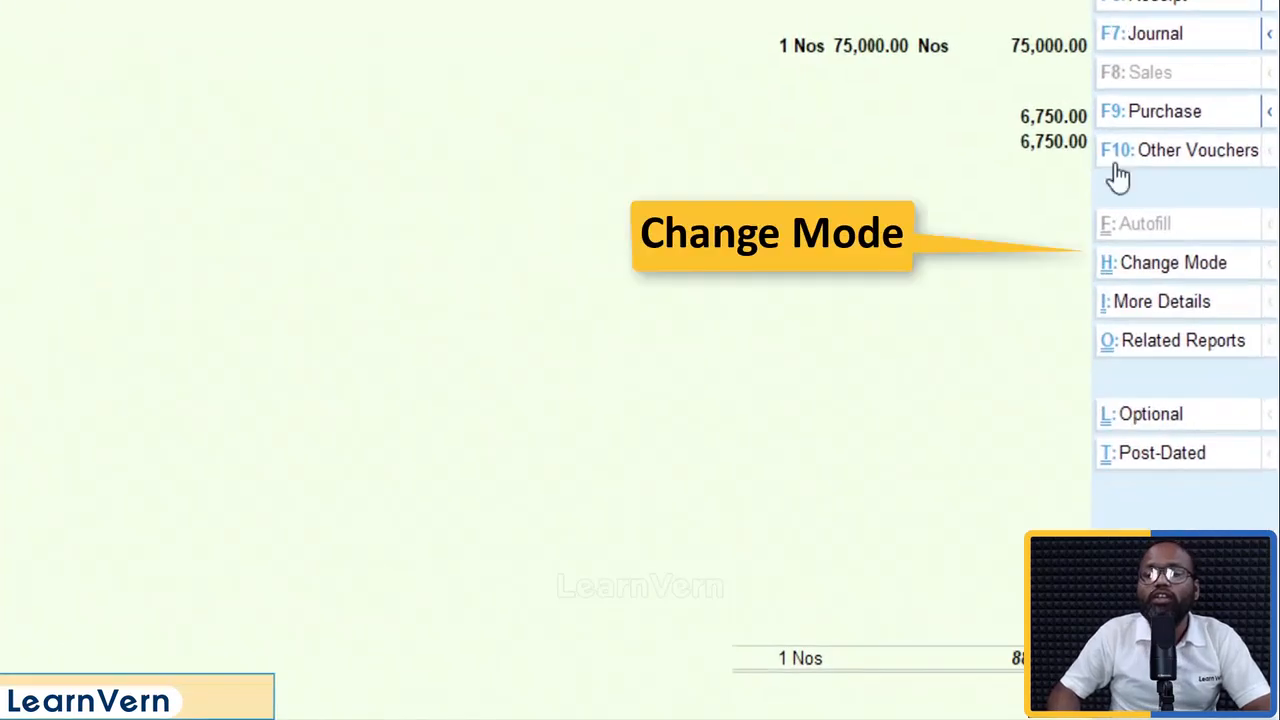
# Change the sales voucher's mode to As Voucher
pyautogui.click(1170, 264)
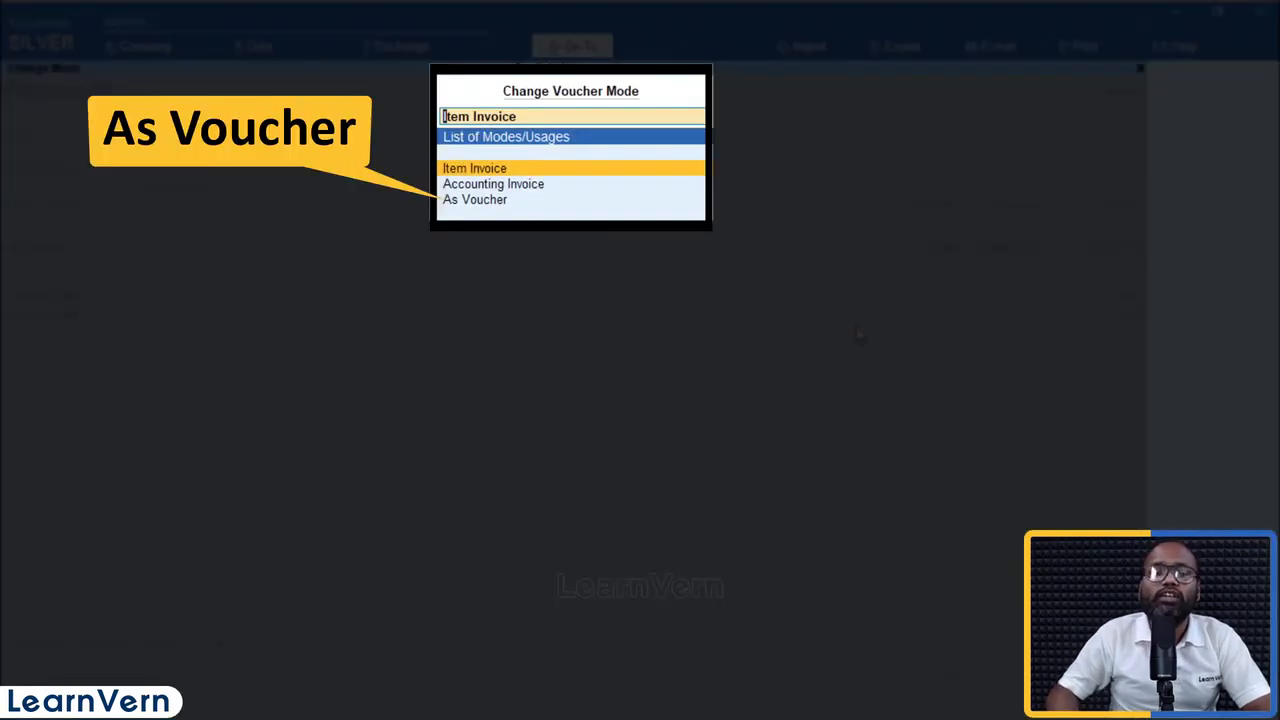
pyautogui.press('Down')
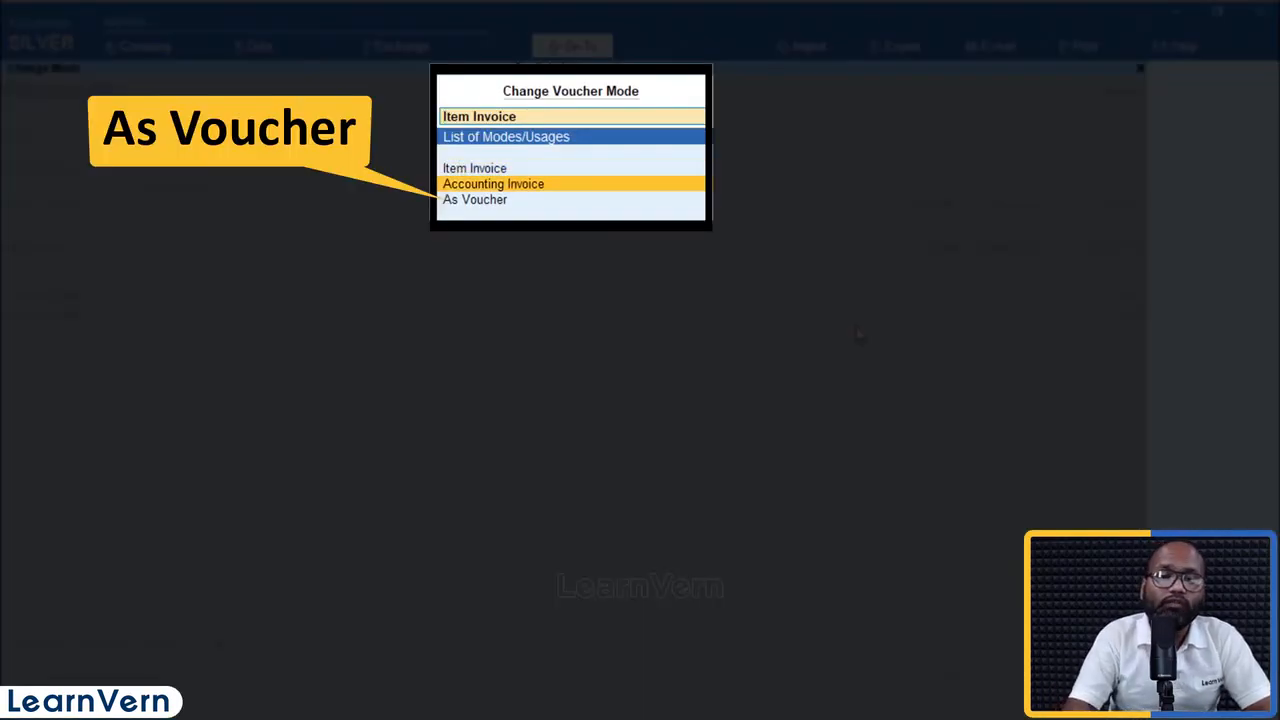
pyautogui.press('Down')
pyautogui.press('Return')
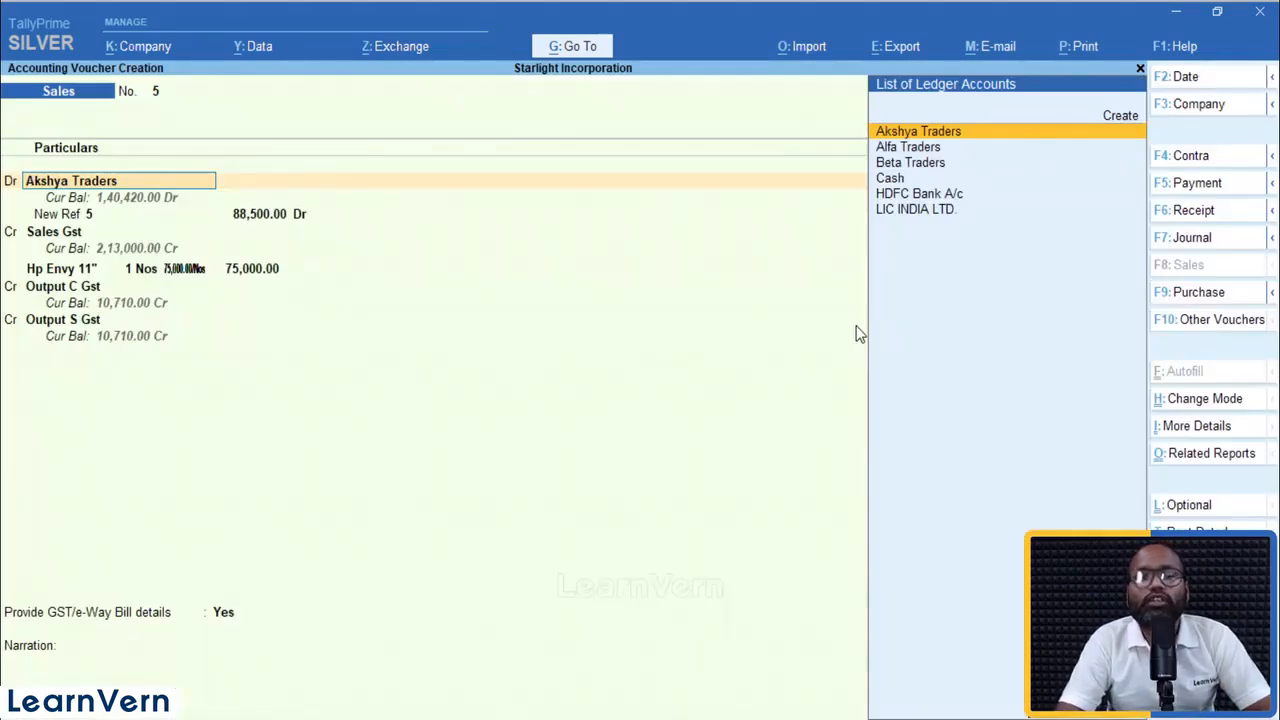
# Keep Akshya Traders as the debited party and leave the dispatch details blank
pyautogui.press('Return')
pyautogui.press('Return')
pyautogui.press('Return')
pyautogui.press('Return')
pyautogui.press('Return')
pyautogui.press('Return')
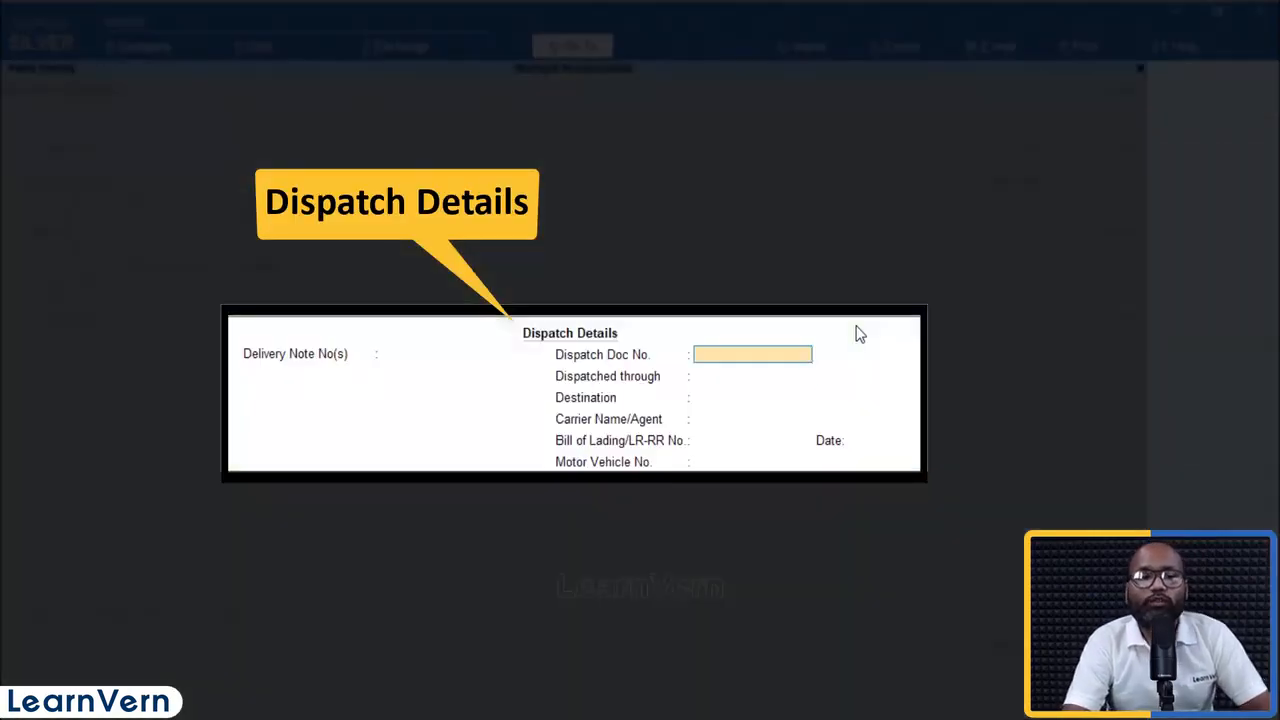
pyautogui.press('Return')
pyautogui.press('Return')
pyautogui.press('Return')
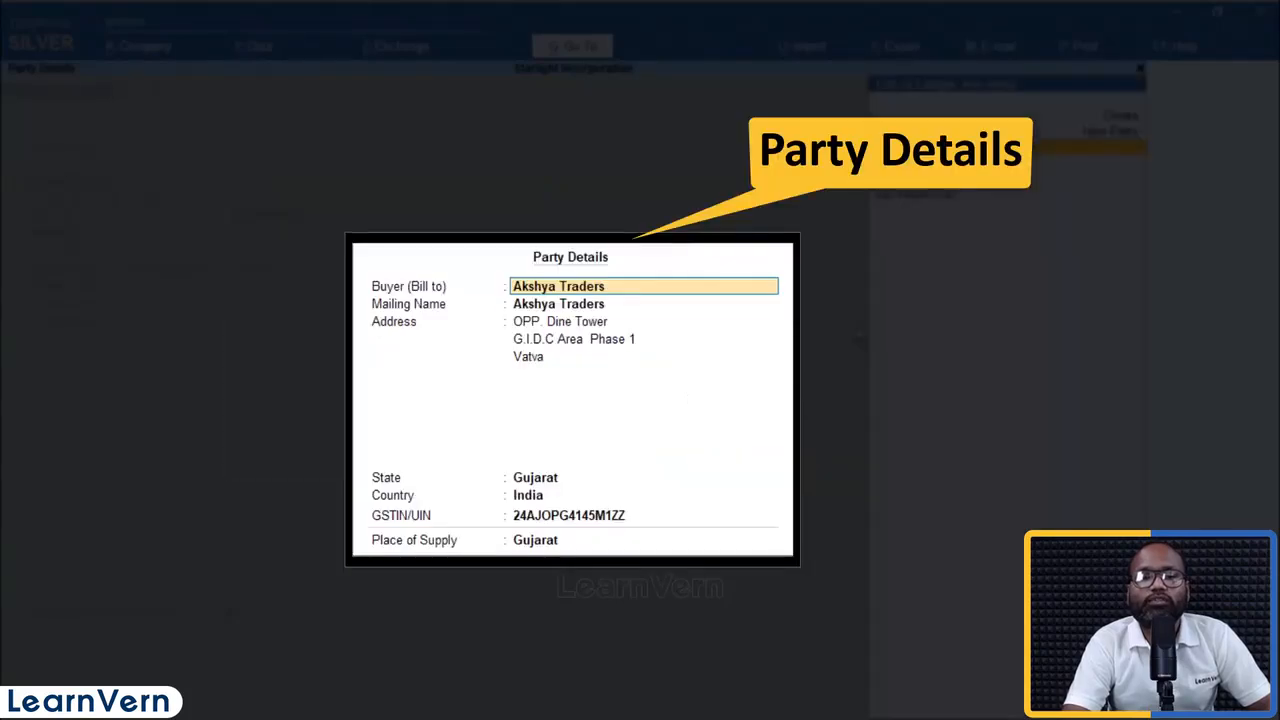
# Accept the buyer's existing party details and the New Ref adjustment method
pyautogui.press('Return')
pyautogui.press('Return')
pyautogui.press('Return')
pyautogui.press('Return')
pyautogui.press('Return')
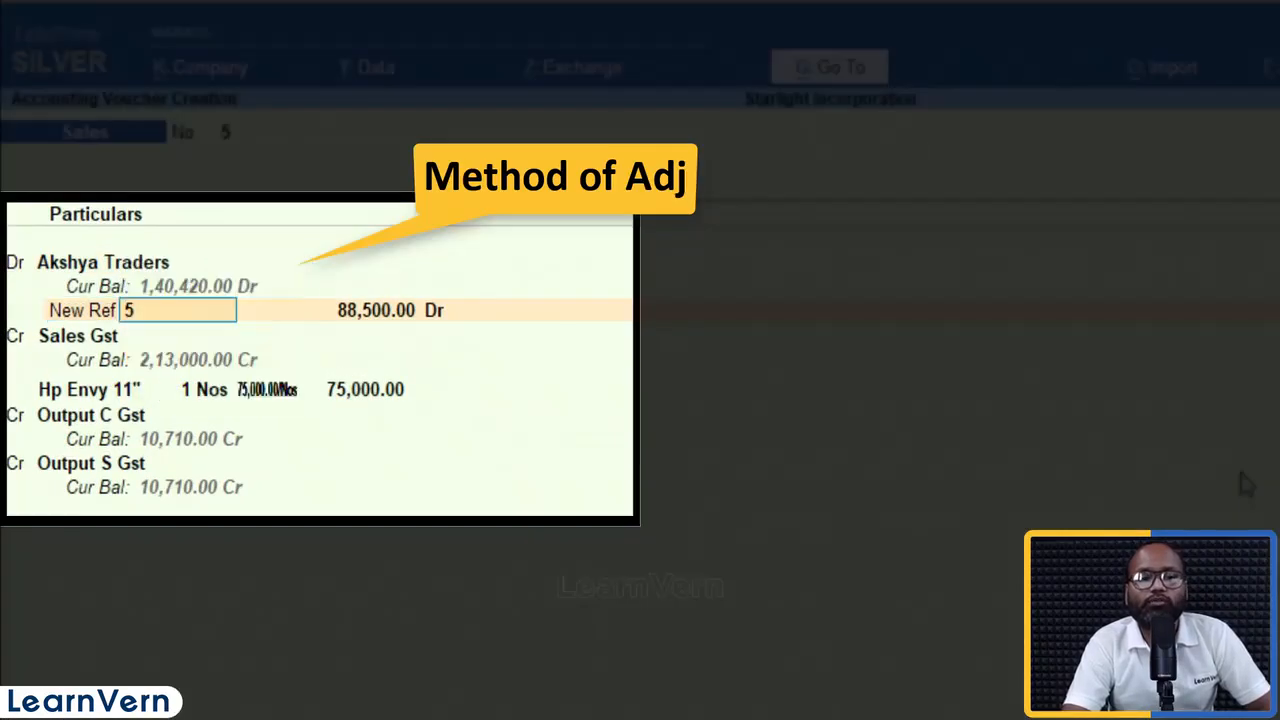
# Keep the party's bill reference and the item's quantity, rate and amount, and open the cost allocations for Hp Envy 11"
pyautogui.press('Return')
pyautogui.press('Return')
pyautogui.press('Return')
pyautogui.press('Return')
pyautogui.press('Return')
pyautogui.press('Return')
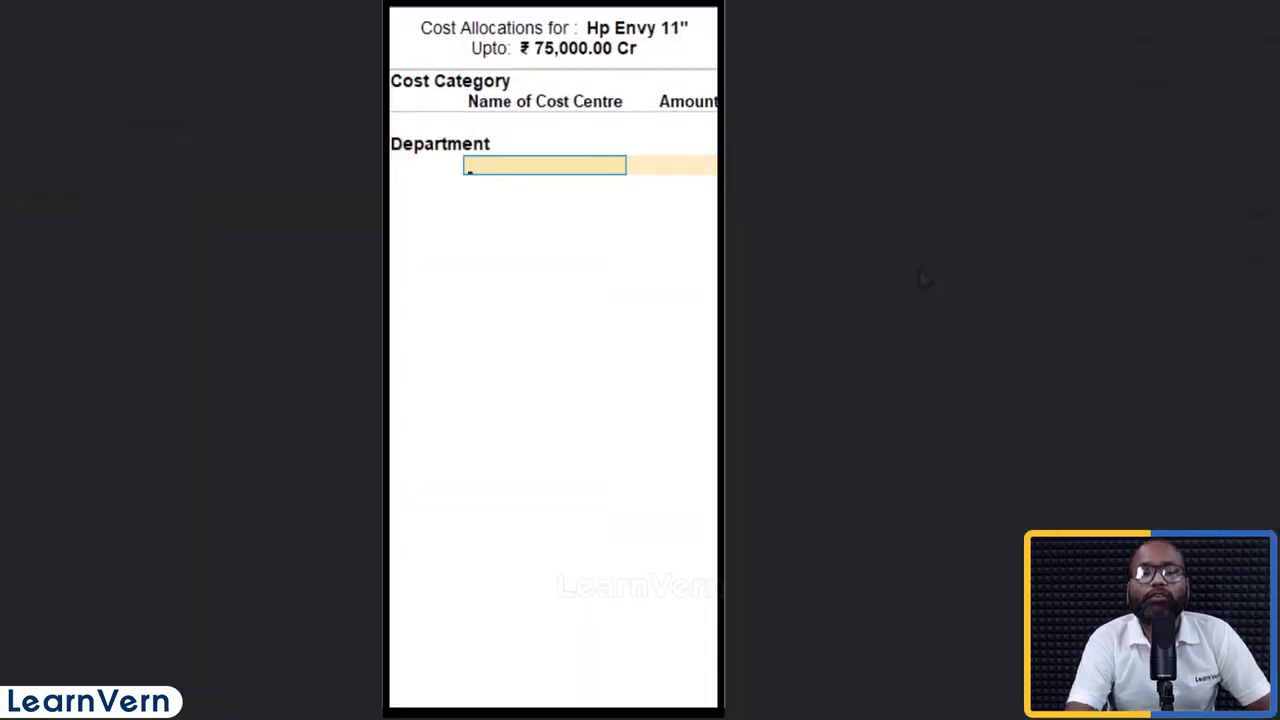
# Change the cost category for the Hp Envy 11" allocation from Department to Products
pyautogui.press('BackSpace')
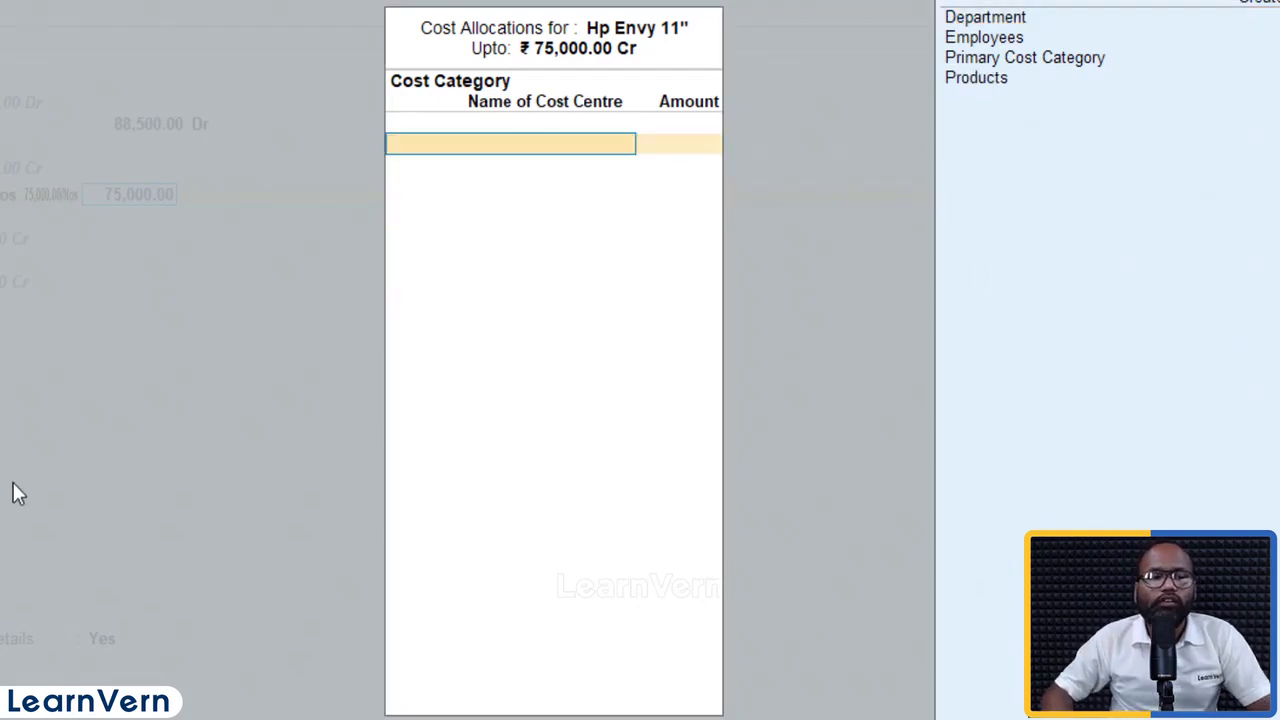
pyautogui.press('Down')
pyautogui.press('Down')
pyautogui.press('Down')
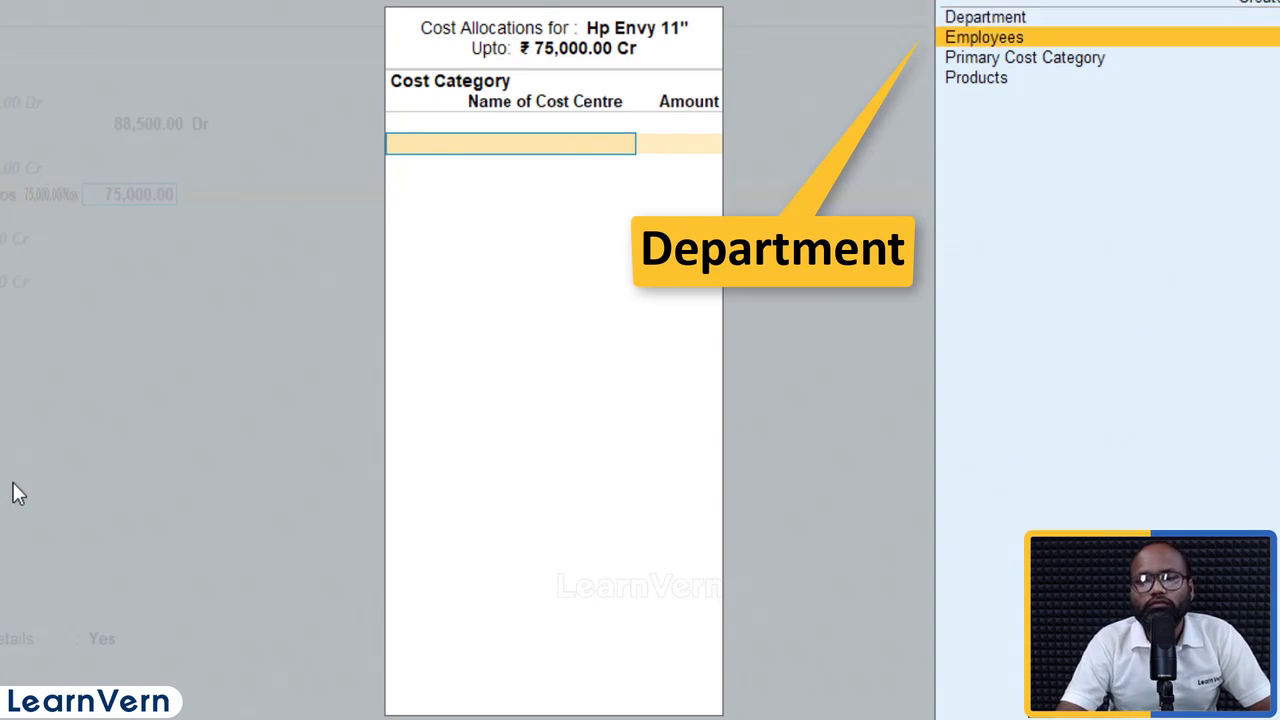
pyautogui.press('Up')
pyautogui.press('Return')
pyautogui.press('BackSpace')
pyautogui.press('Down')
pyautogui.press('Down')
pyautogui.press('Down')
pyautogui.press('Return')
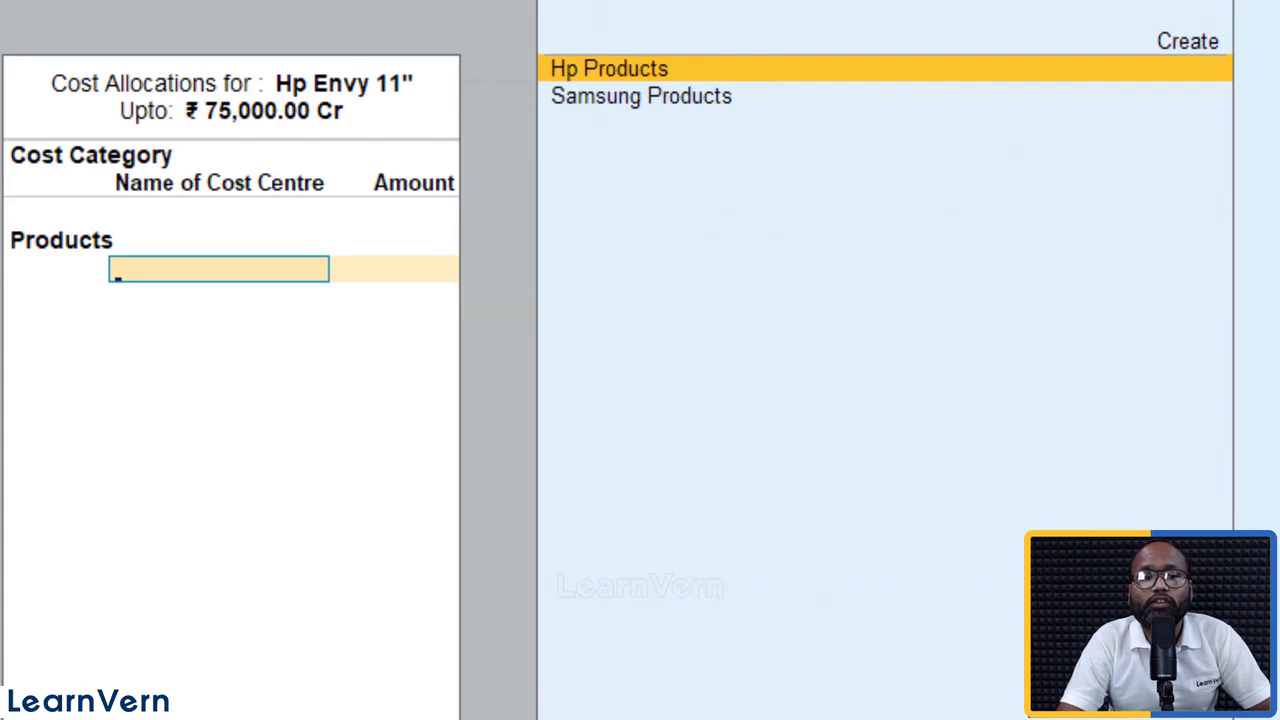
# Allocate the full 75,000 to the Hp Products cost centre and end the category and item lists
pyautogui.press('Return')
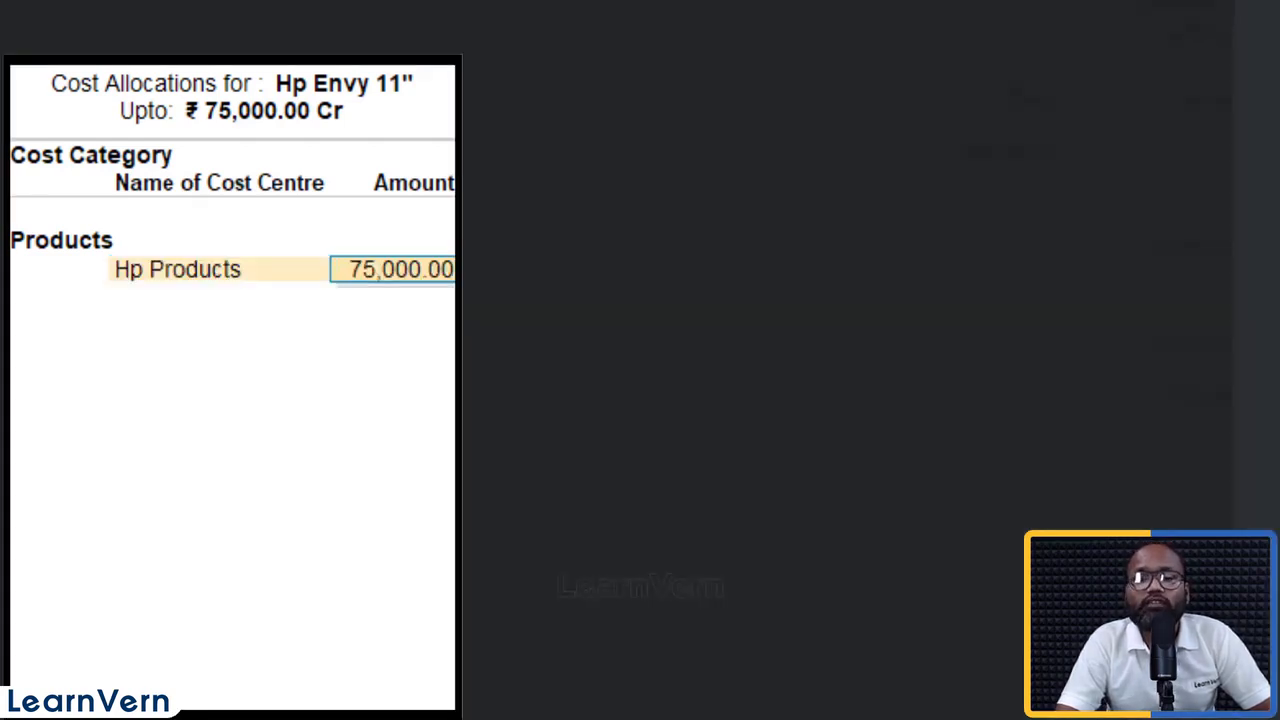
pyautogui.press('Return')
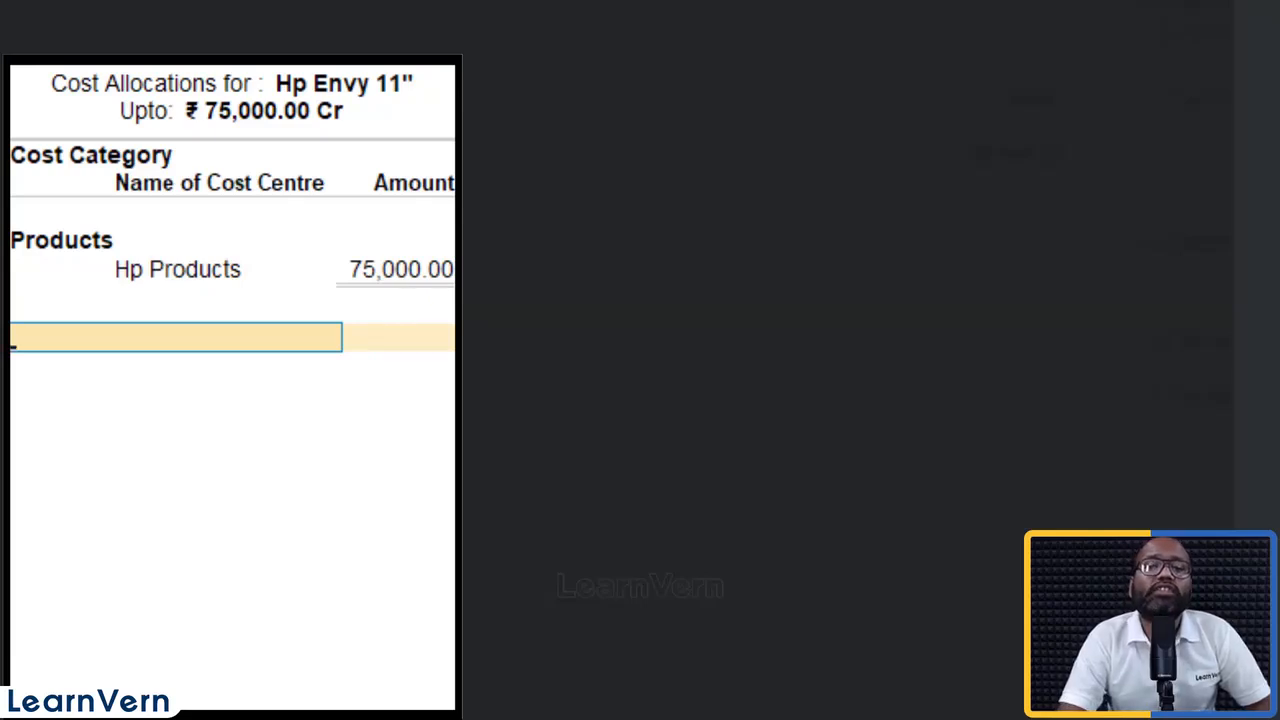
pyautogui.press('Return')
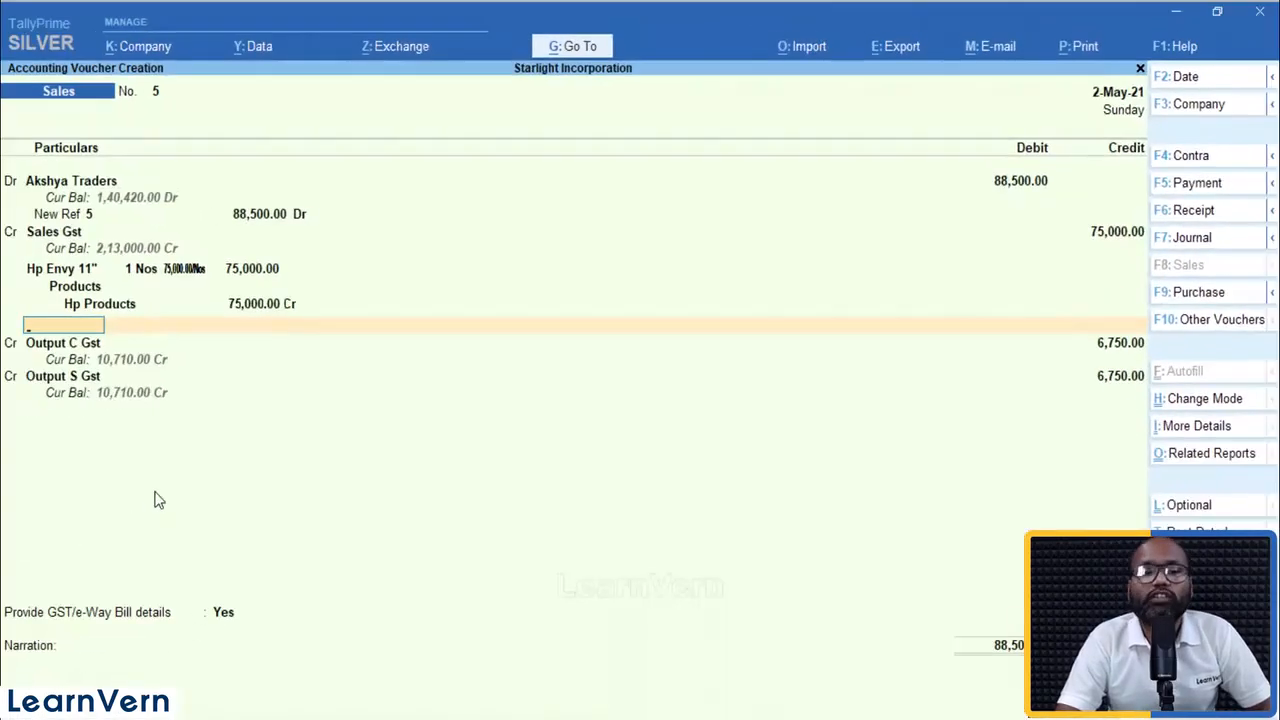
pyautogui.press('Return')
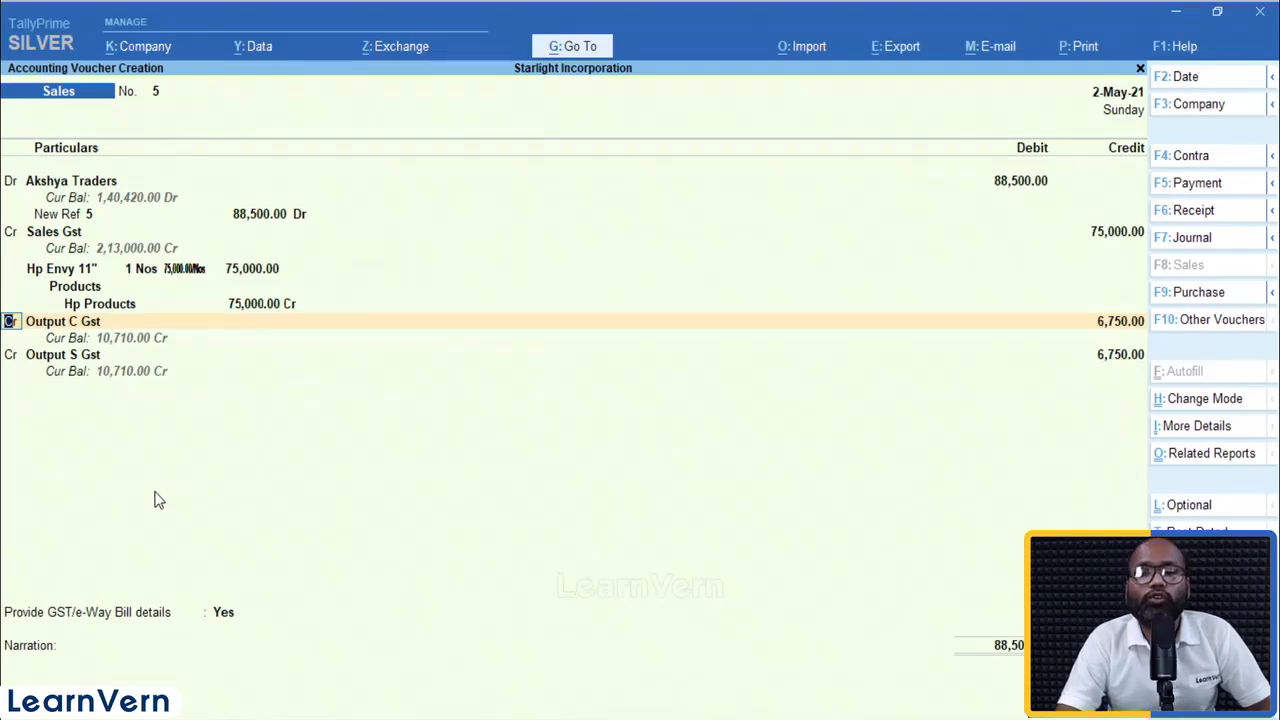
# Save the sales voucher and decline sending its details for e-Way Bill generation
pyautogui.press('ctrl')
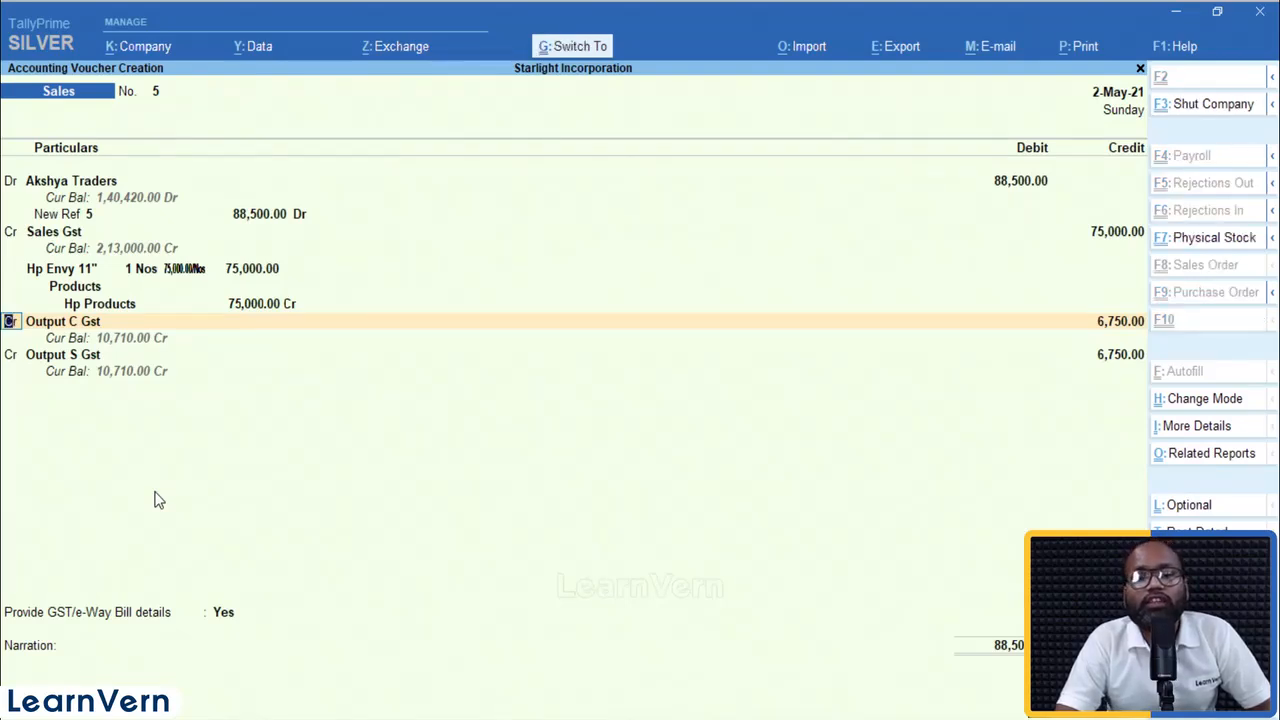
pyautogui.hotkey('ctrl', 'a')
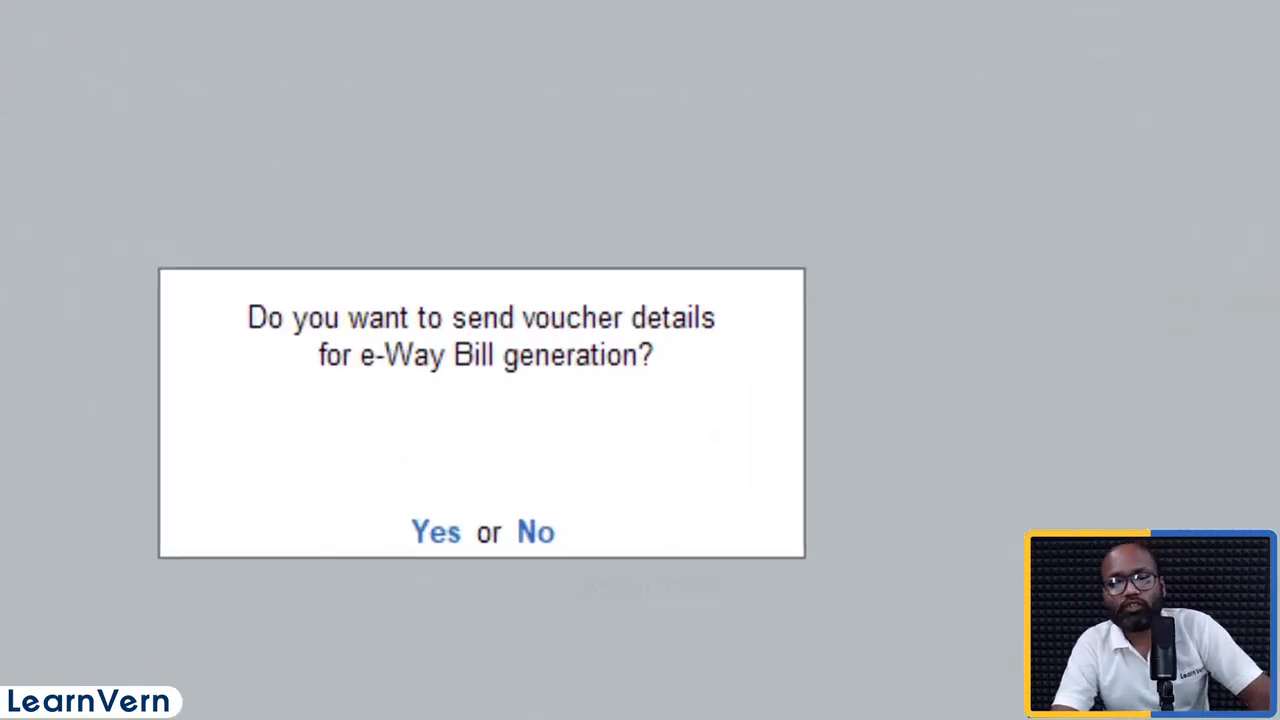
pyautogui.press('n')
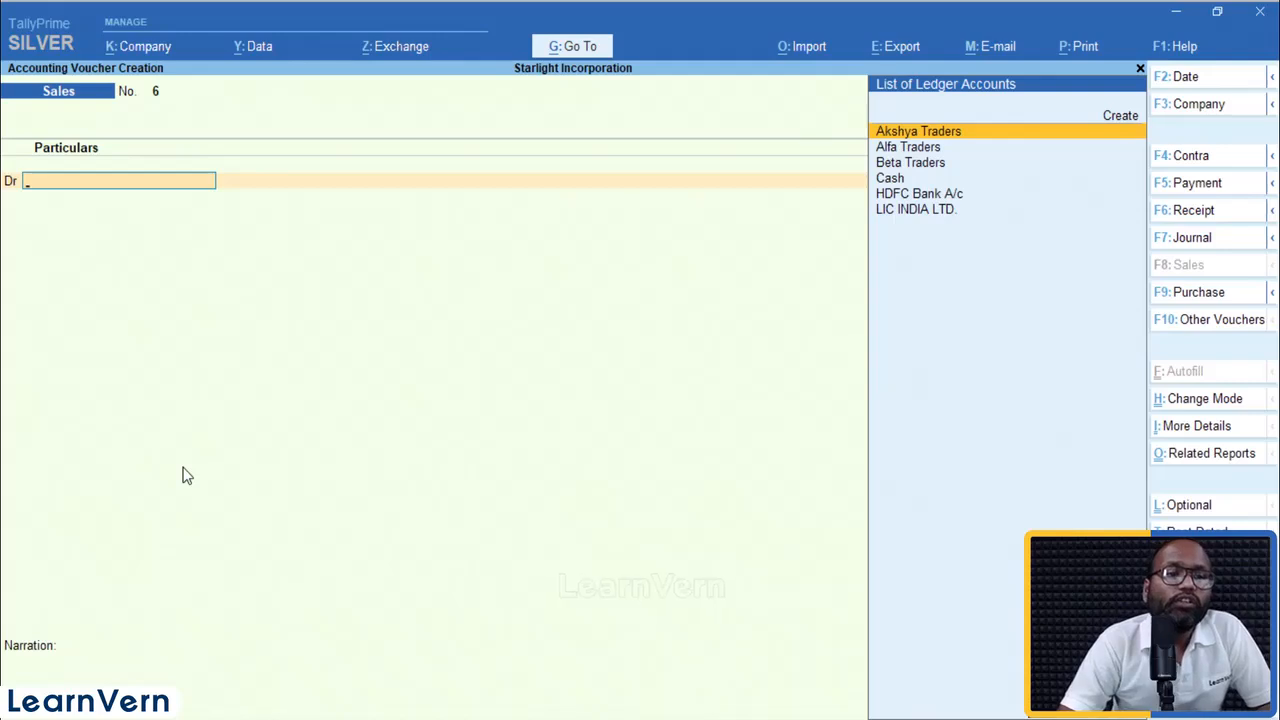
# Reopen the sales voucher just saved for alteration and change its mode to Item Invoice
pyautogui.press('pageup')
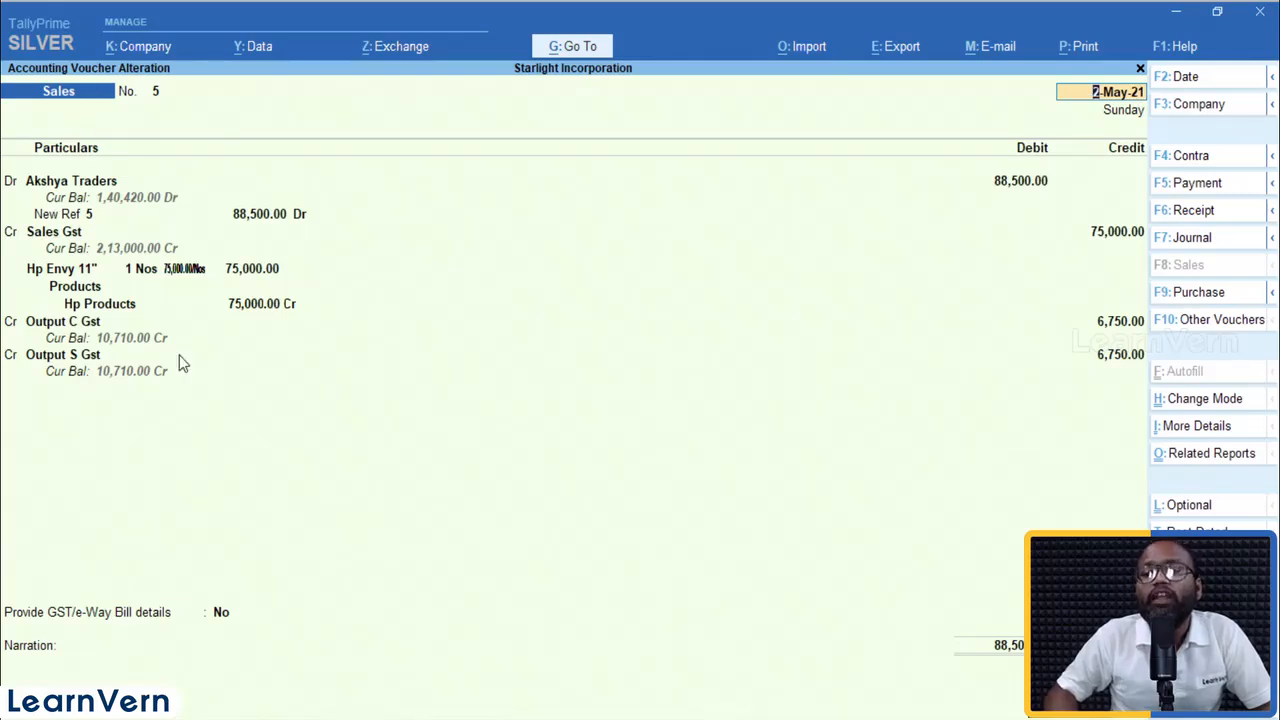
pyautogui.click(1172, 402)
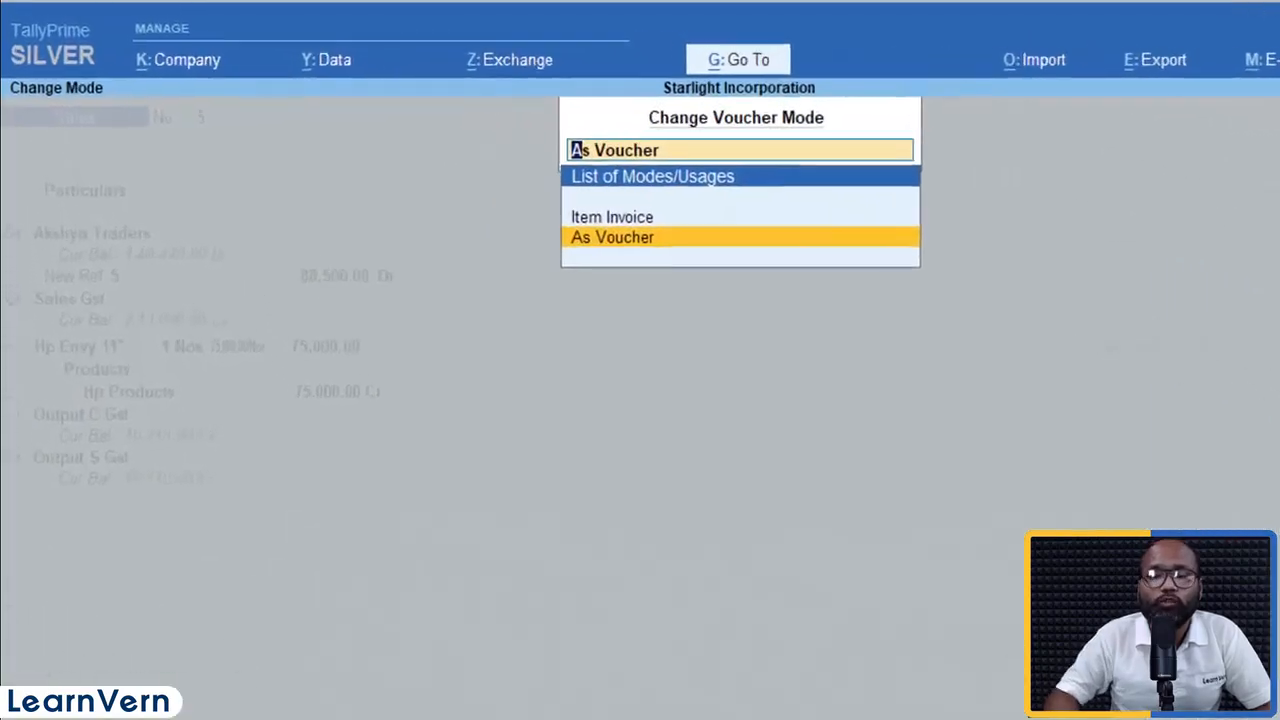
pyautogui.press('Up')
pyautogui.press('Return')
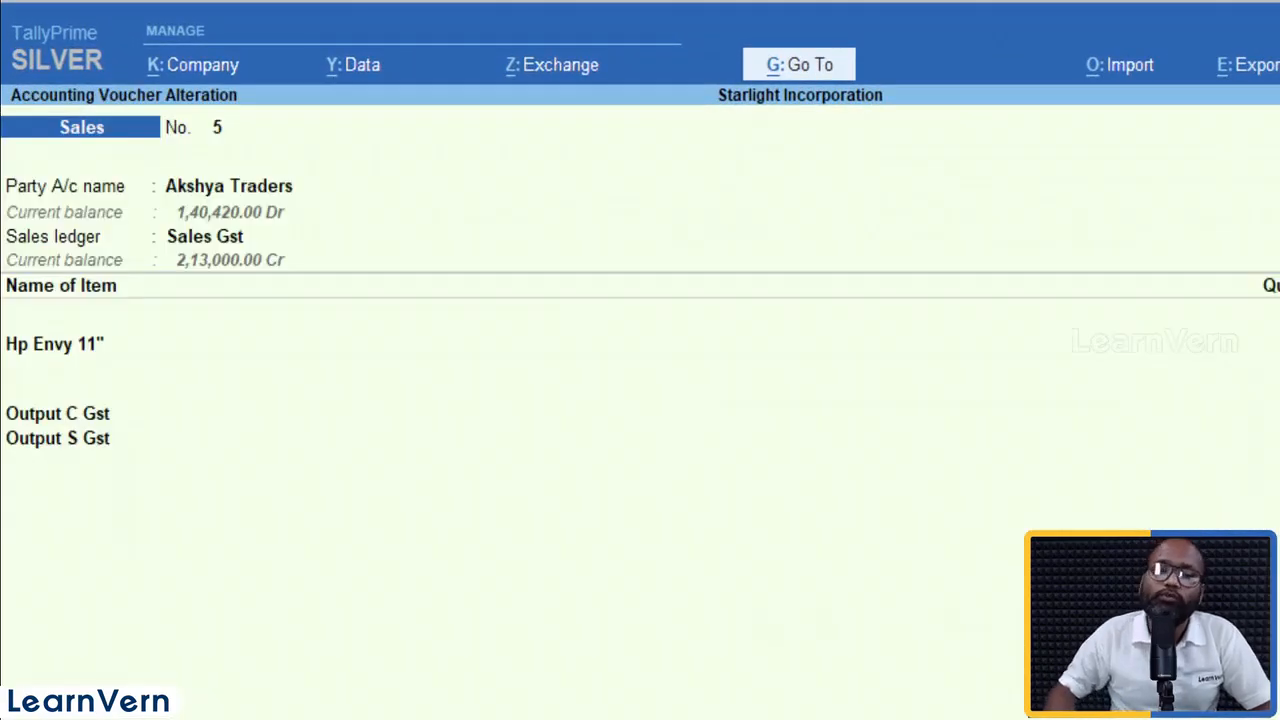
# Keep Akshya Traders as the party account of the sales voucher and accept its Party Details
pyautogui.press('Return')
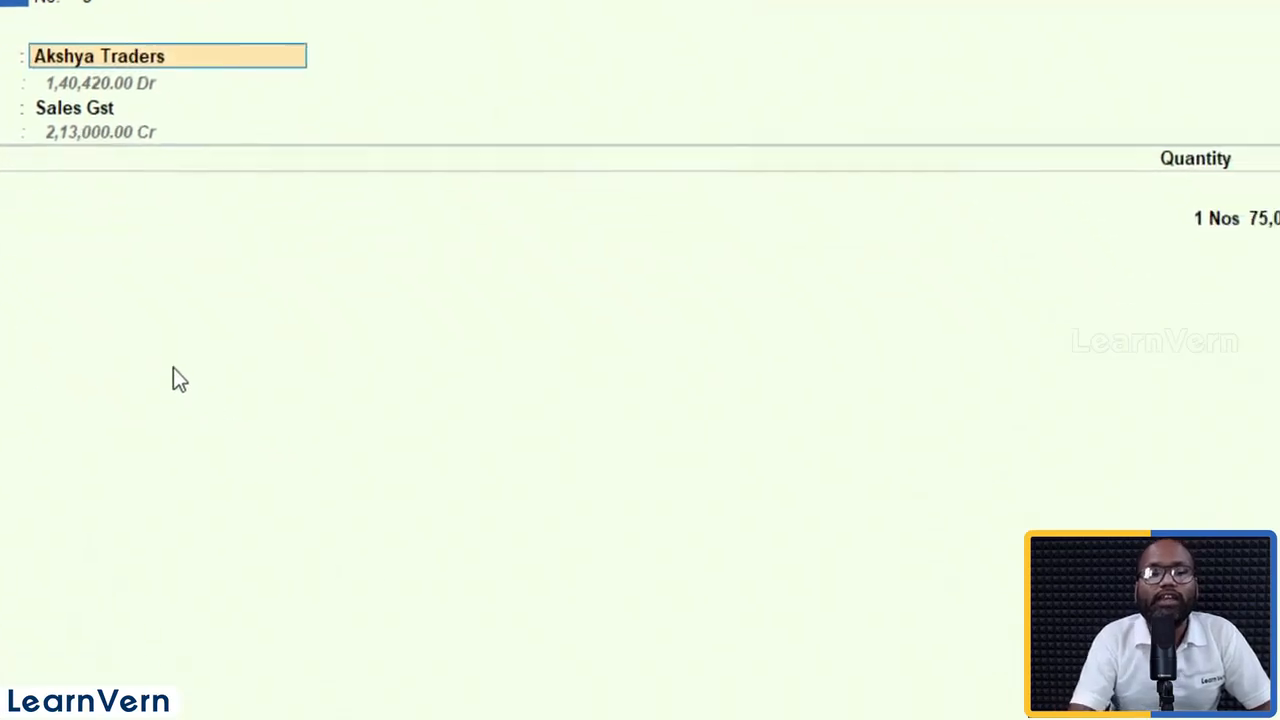
pyautogui.press('Return')
pyautogui.hotkey('ctrl', 'a')
pyautogui.press('Return')
pyautogui.press('Return')
pyautogui.press('Return')
pyautogui.press('Return')
pyautogui.press('Return')
pyautogui.press('Return')
pyautogui.press('Return')
pyautogui.press('Return')
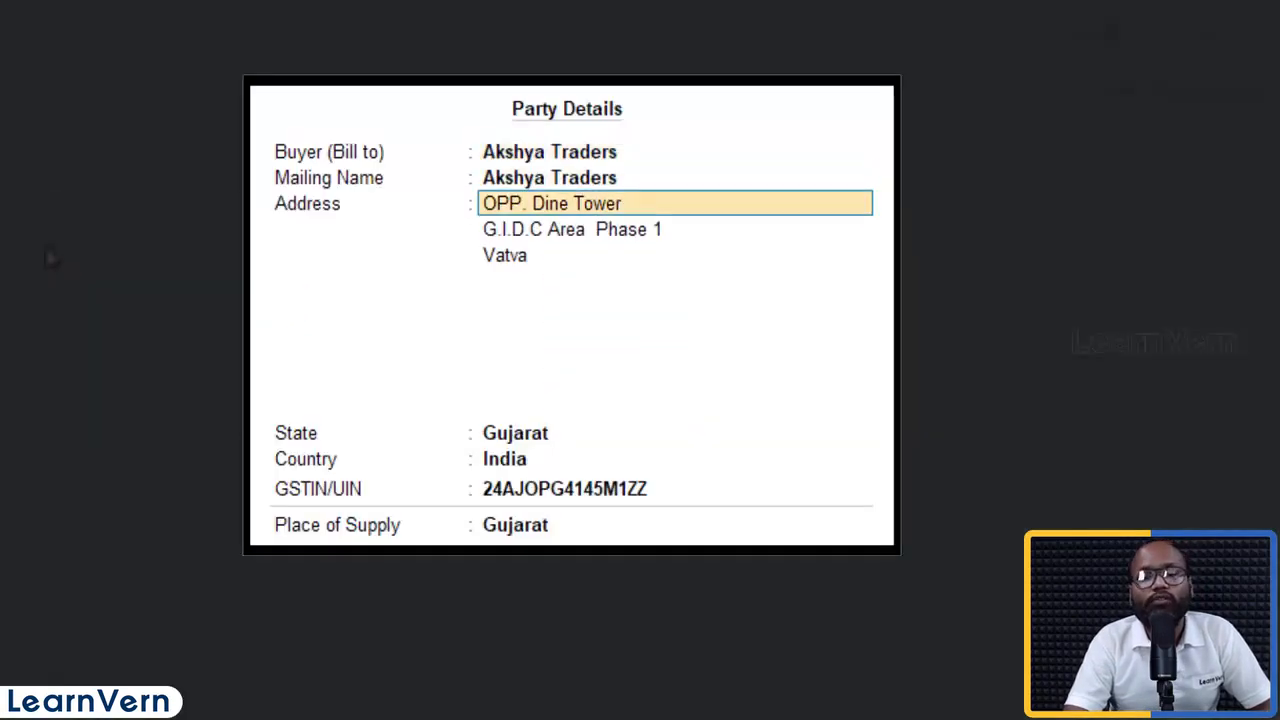
pyautogui.press('Return')
pyautogui.press('Return')
pyautogui.press('Return')
pyautogui.press('Return')
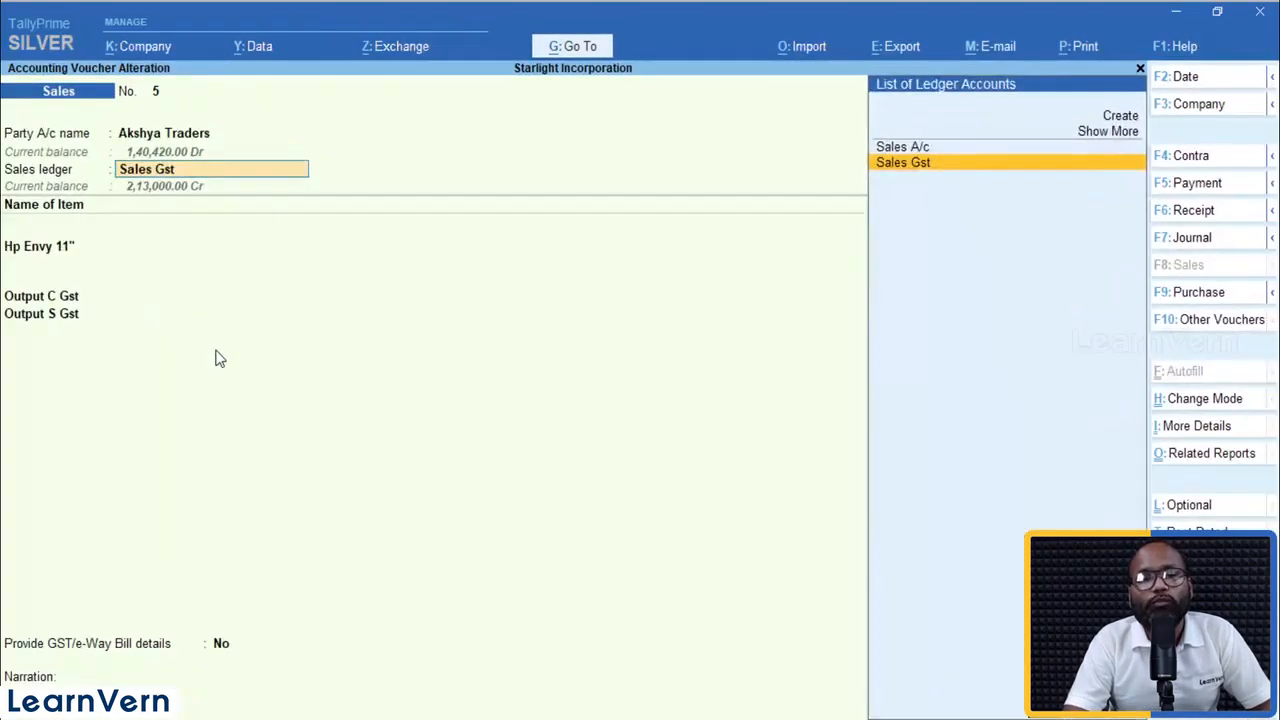
# Accept the Sales Gst ledger, the Hp Envy 11" item line and the Output C Gst and Output S Gst lines
pyautogui.press('Return')
pyautogui.press('Return')
pyautogui.press('Return')
pyautogui.press('Return')
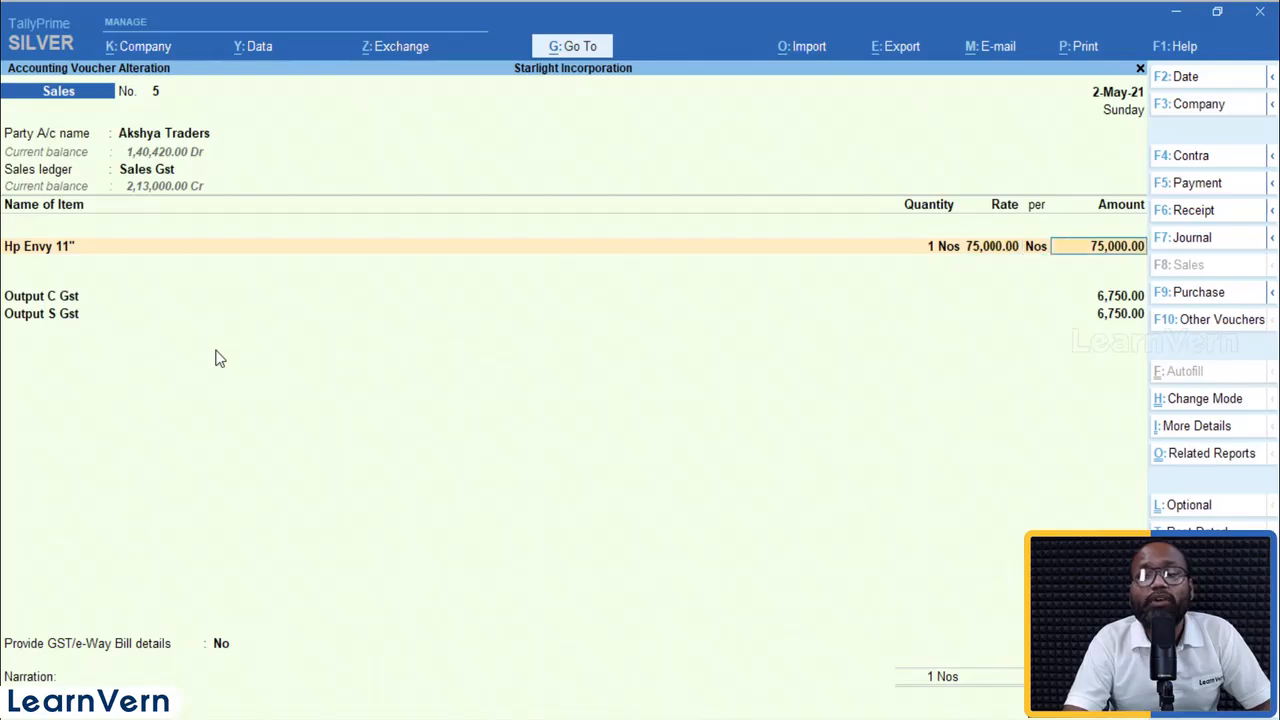
pyautogui.press('Return')
pyautogui.press('Return')
pyautogui.press('Return')
pyautogui.press('Return')
pyautogui.press('Return')
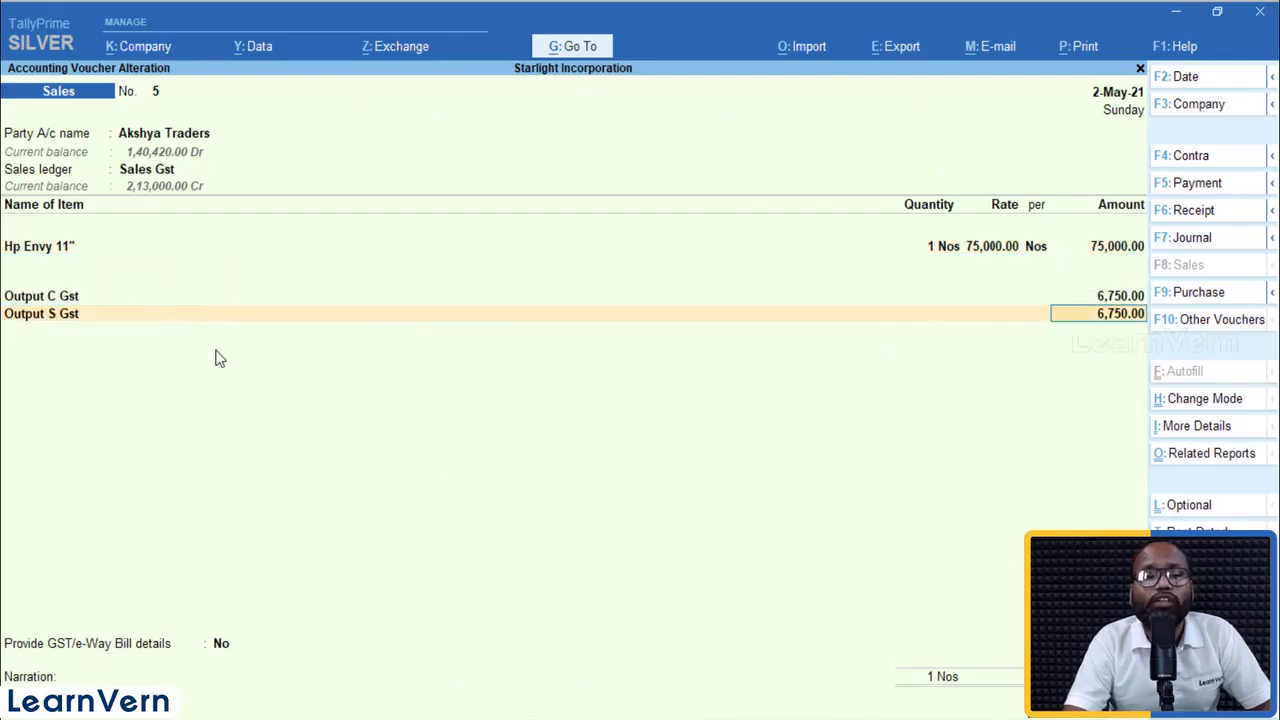
# Accept the bill-wise details for Akshya Traders as New Ref, then save the altered voucher and leave voucher entry
pyautogui.press('Return')
pyautogui.press('Return')
pyautogui.press('Return')
pyautogui.press('Return')
pyautogui.press('Return')
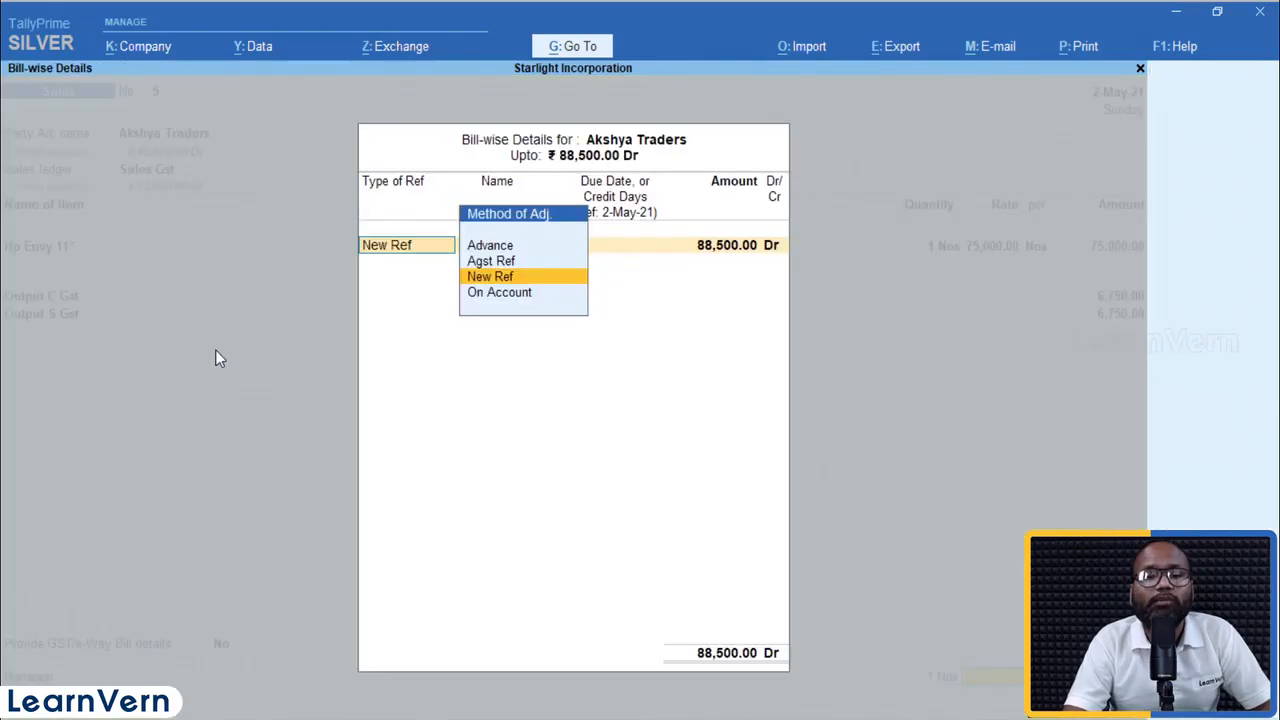
pyautogui.press('Return')
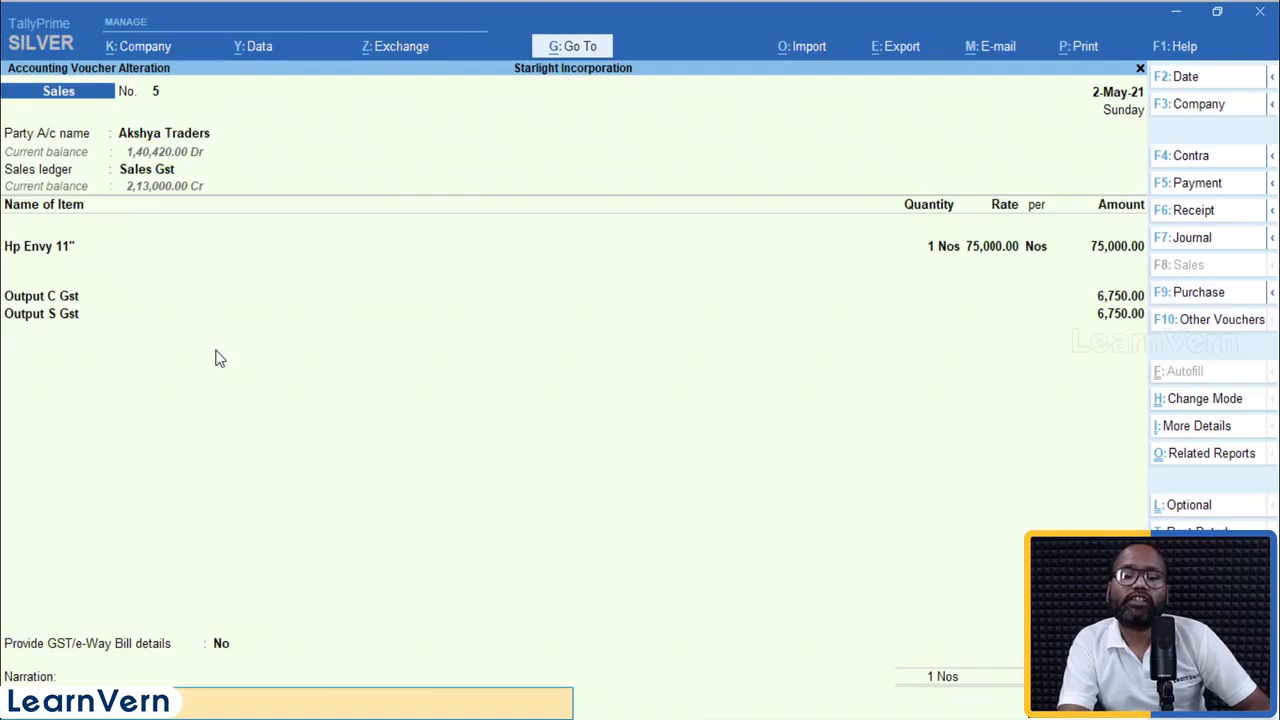
pyautogui.press('Return')
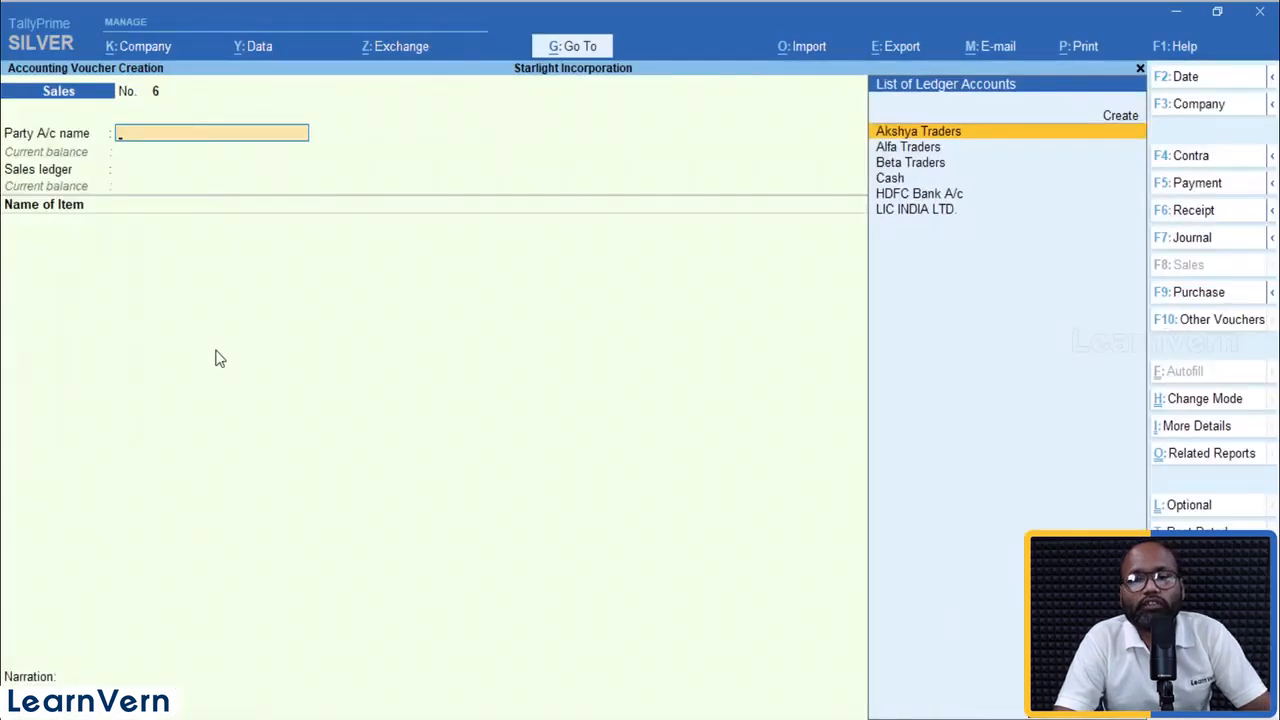
pyautogui.press('Escape')
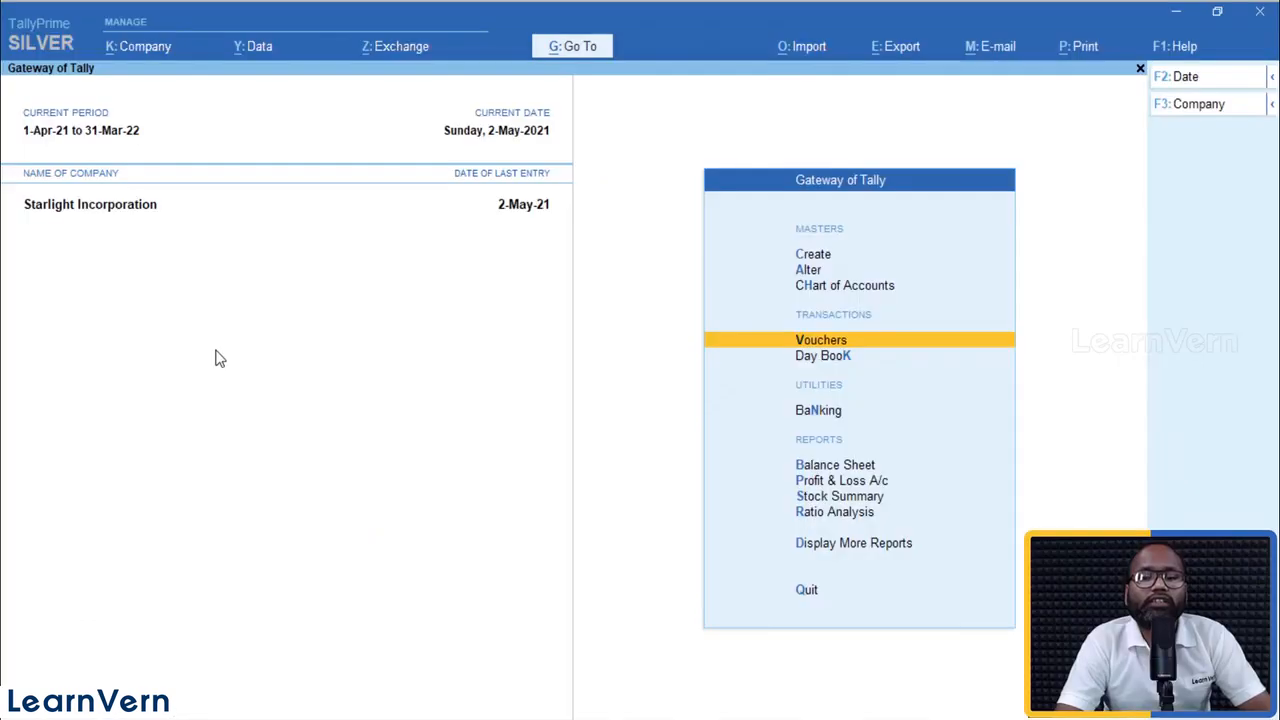
pyautogui.press('Escape')
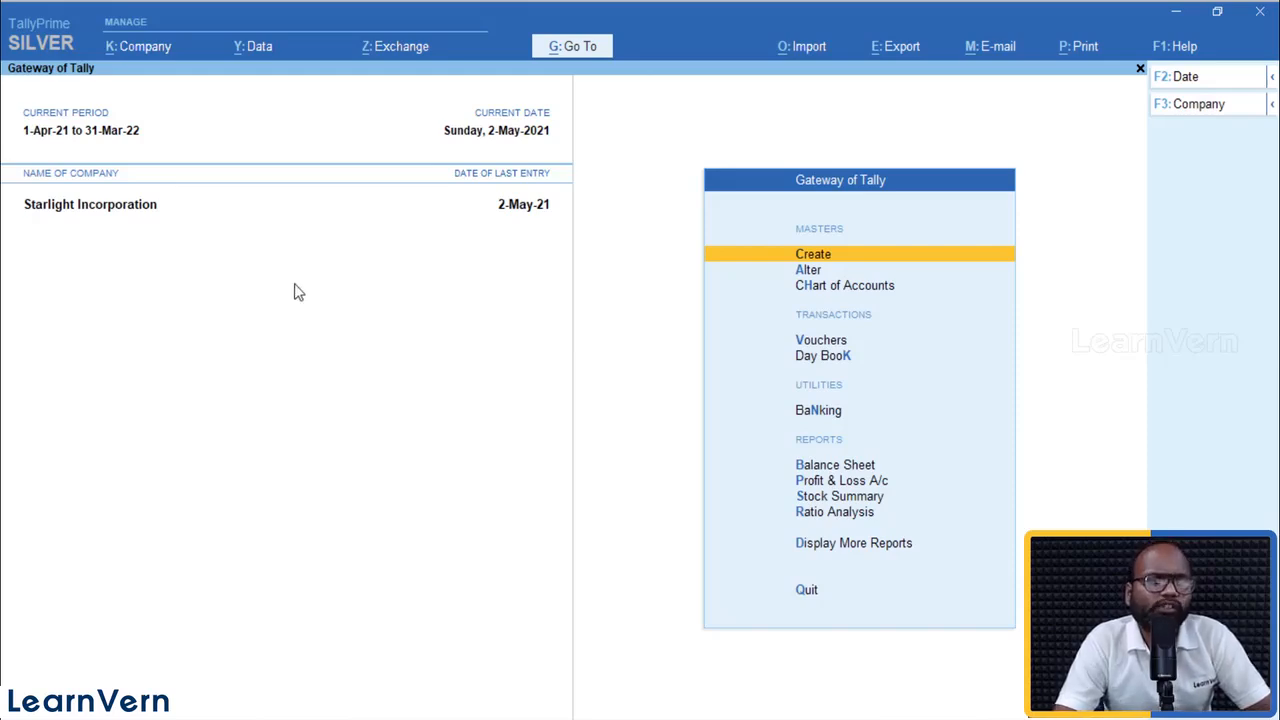
# Open the Cost Centre Break-up report under Statements of Accounts for the Admin Department cost centre
pyautogui.press('d')
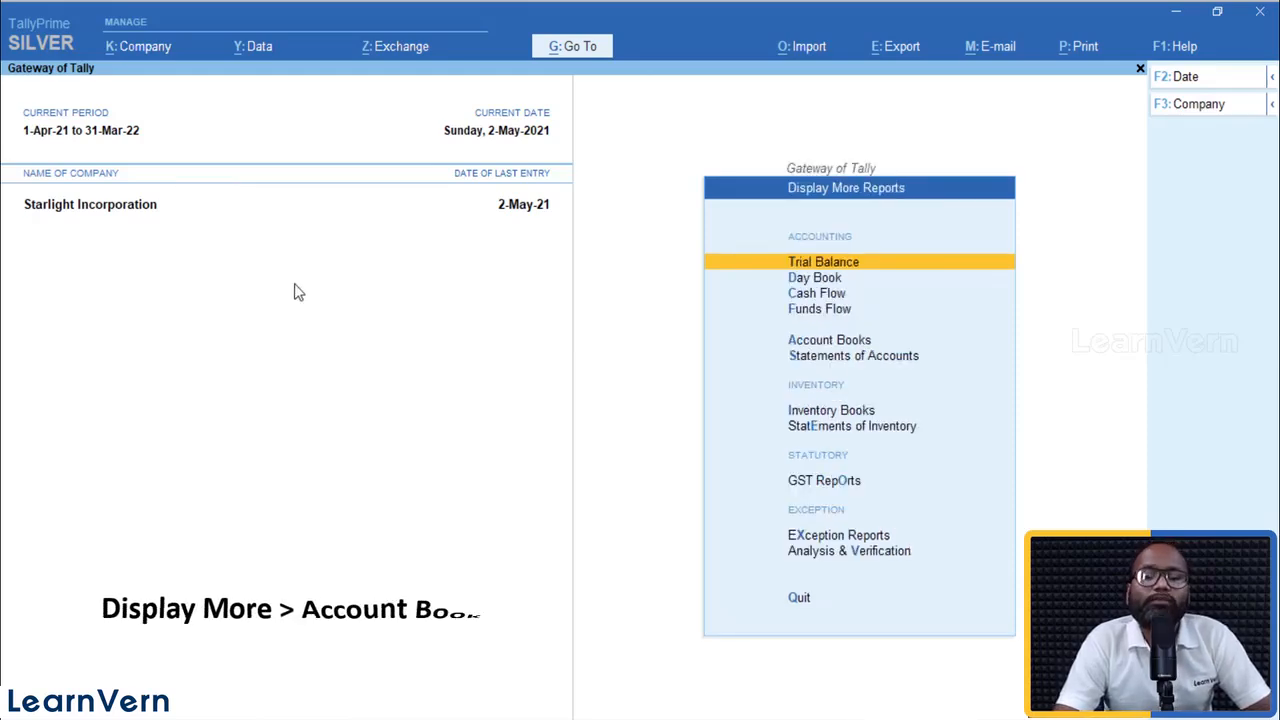
pyautogui.press('Down')
pyautogui.press('Down')
pyautogui.press('Down')
pyautogui.press('Down')
pyautogui.press('Down')
pyautogui.press('Return')
pyautogui.press('Down')
pyautogui.press('Return')
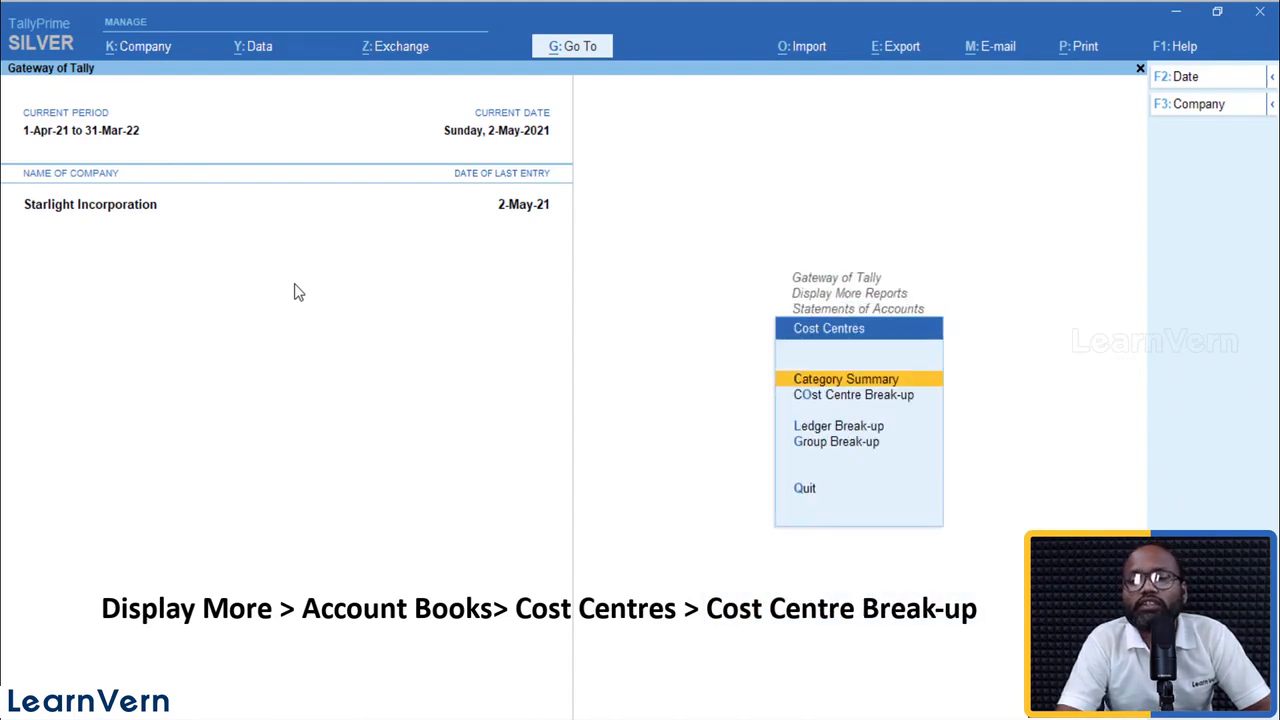
pyautogui.press('Down')
pyautogui.press('Return')
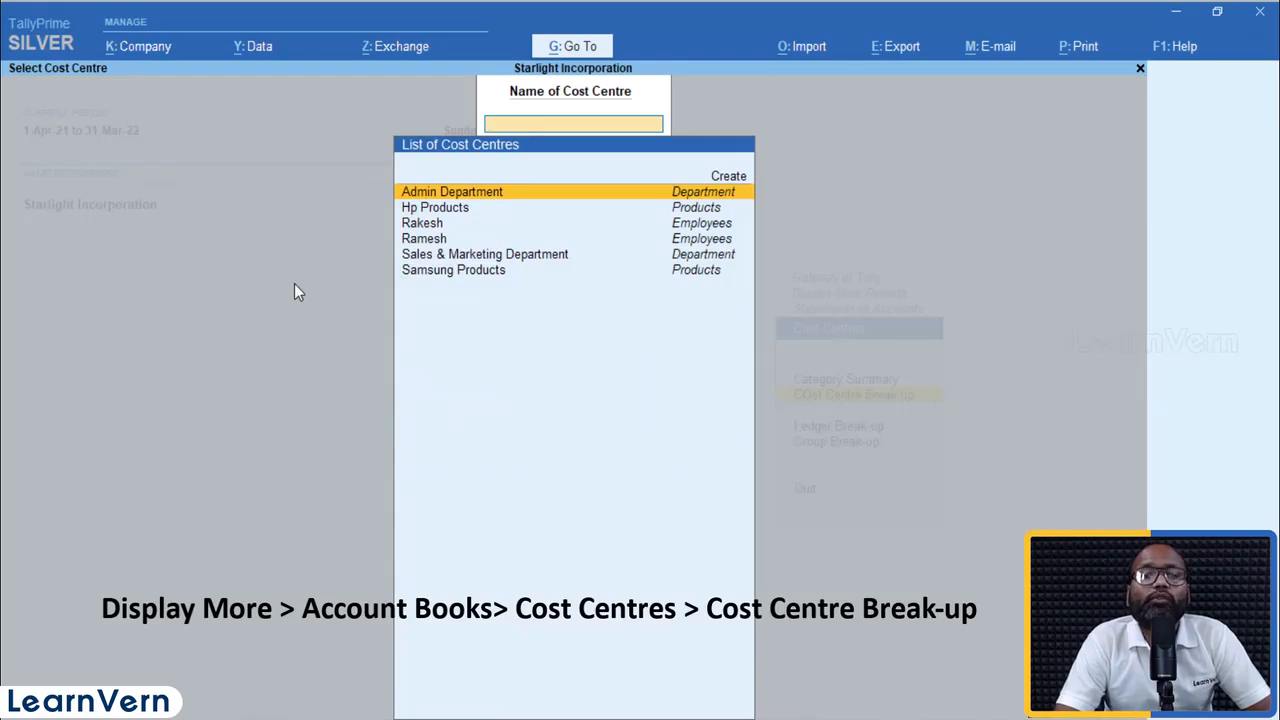
pyautogui.press('Return')
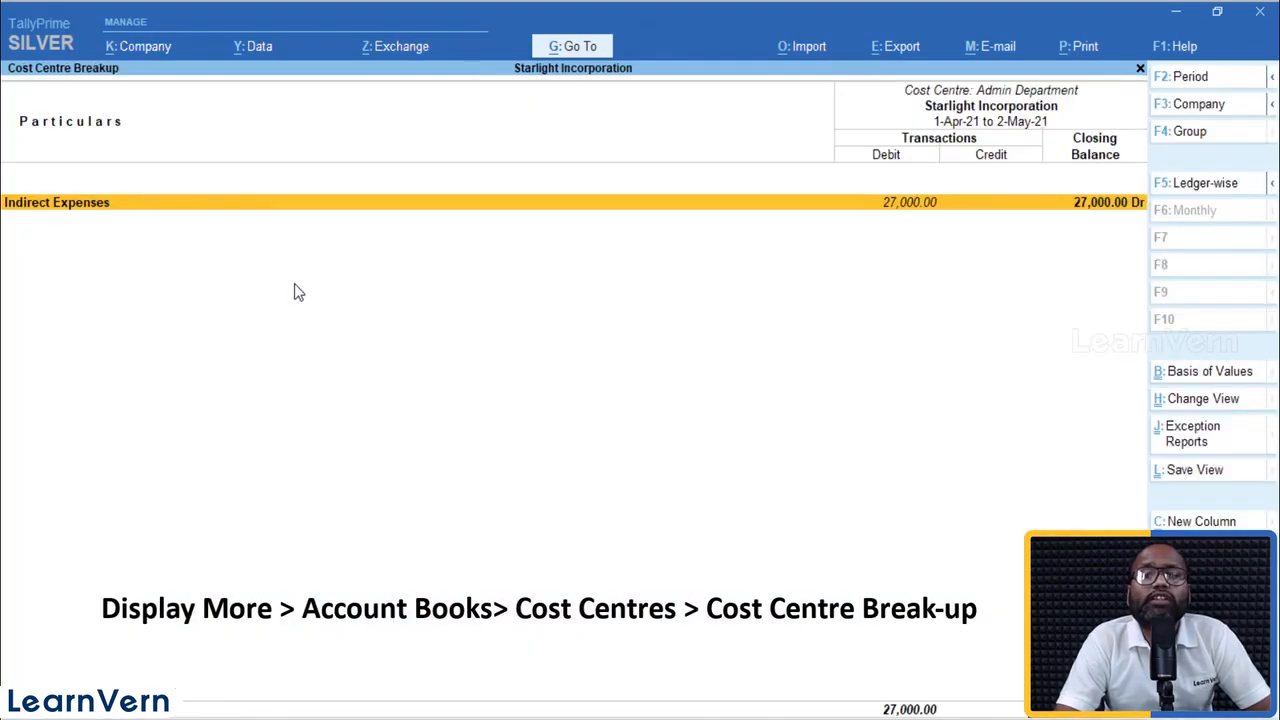
# Expand the Admin Department break-up to ledger detail, review the ledgers under Indirect Expenses, and close the report
pyautogui.hotkey('alt', 'F5')
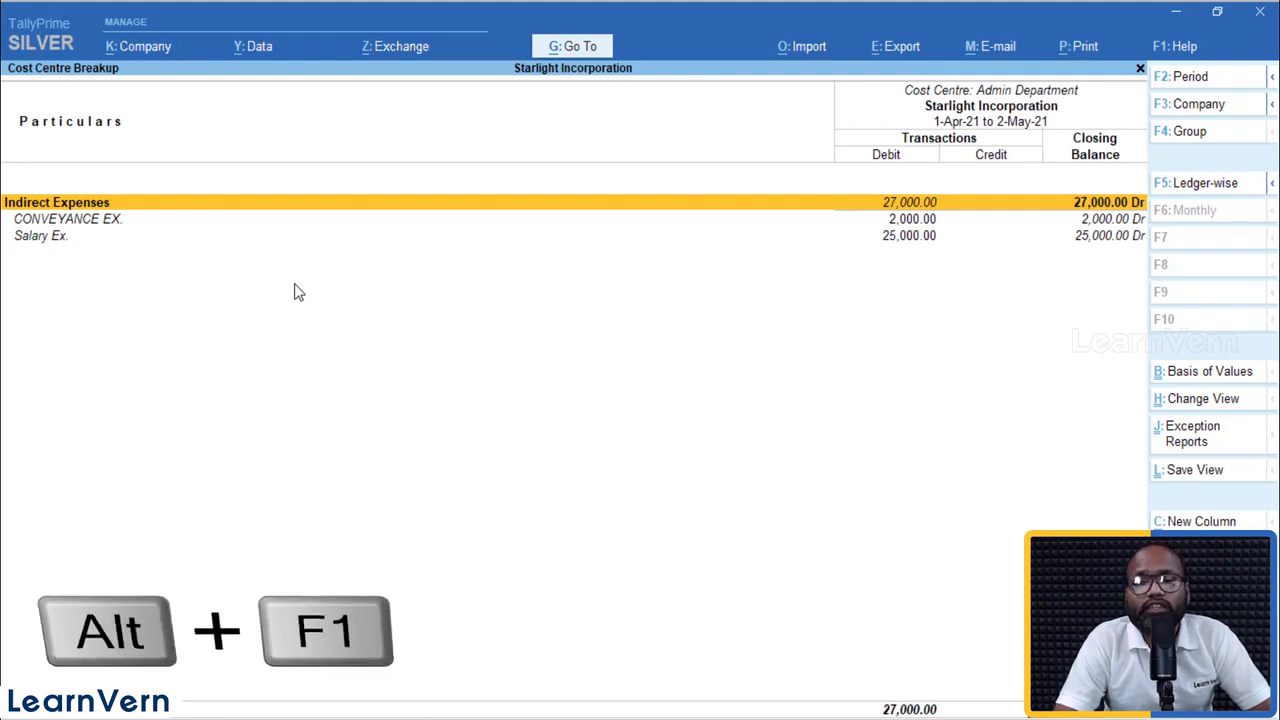
pyautogui.press('Up')
pyautogui.press('Up')
pyautogui.press('Up')
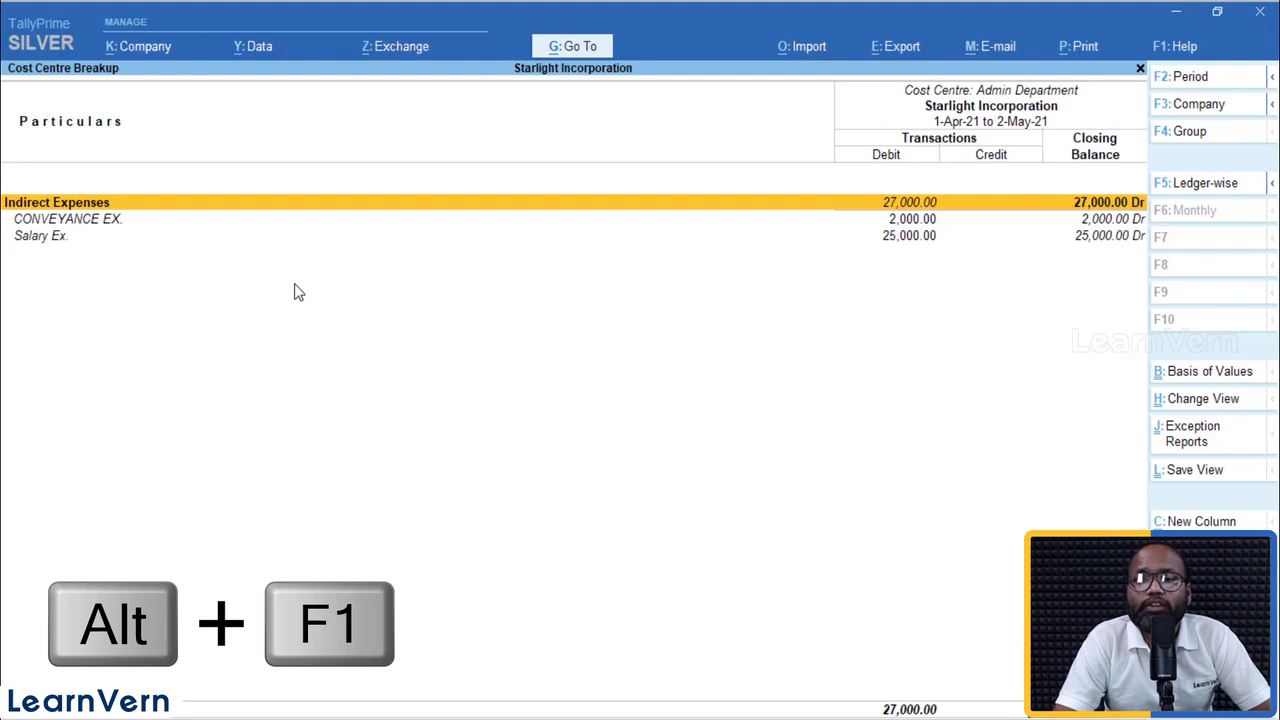
pyautogui.press('Down')
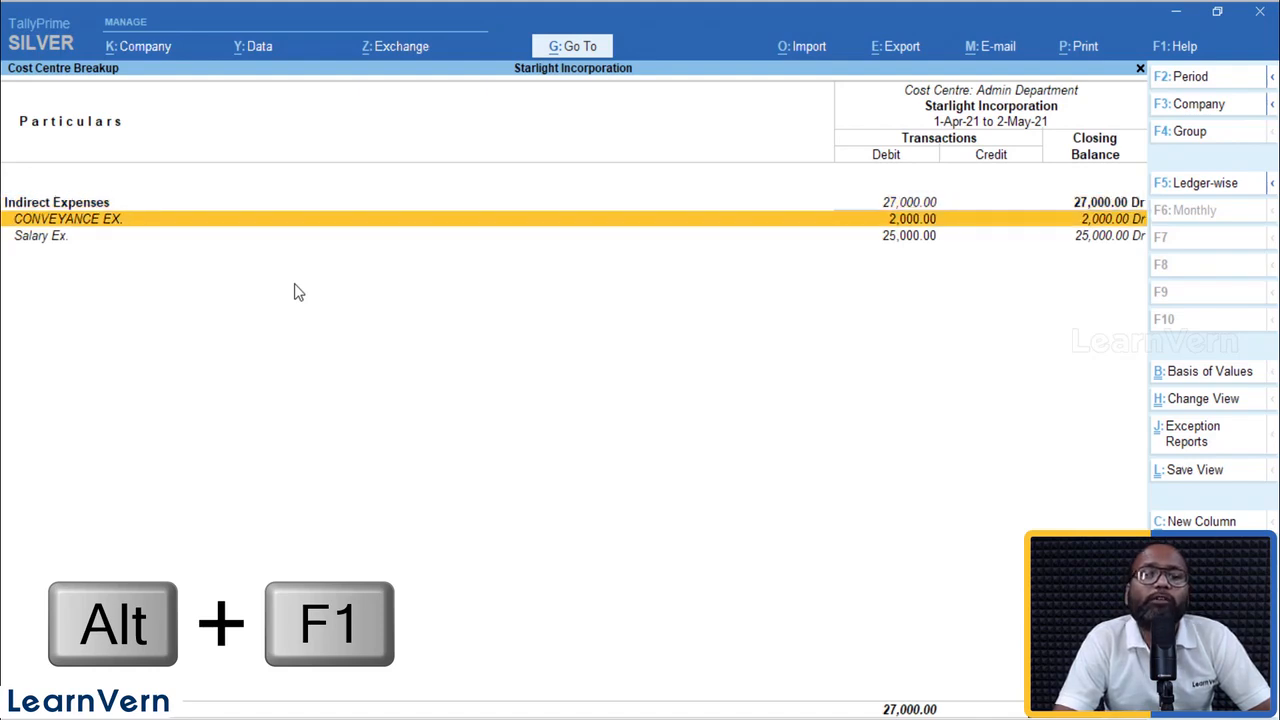
pyautogui.press('Down')
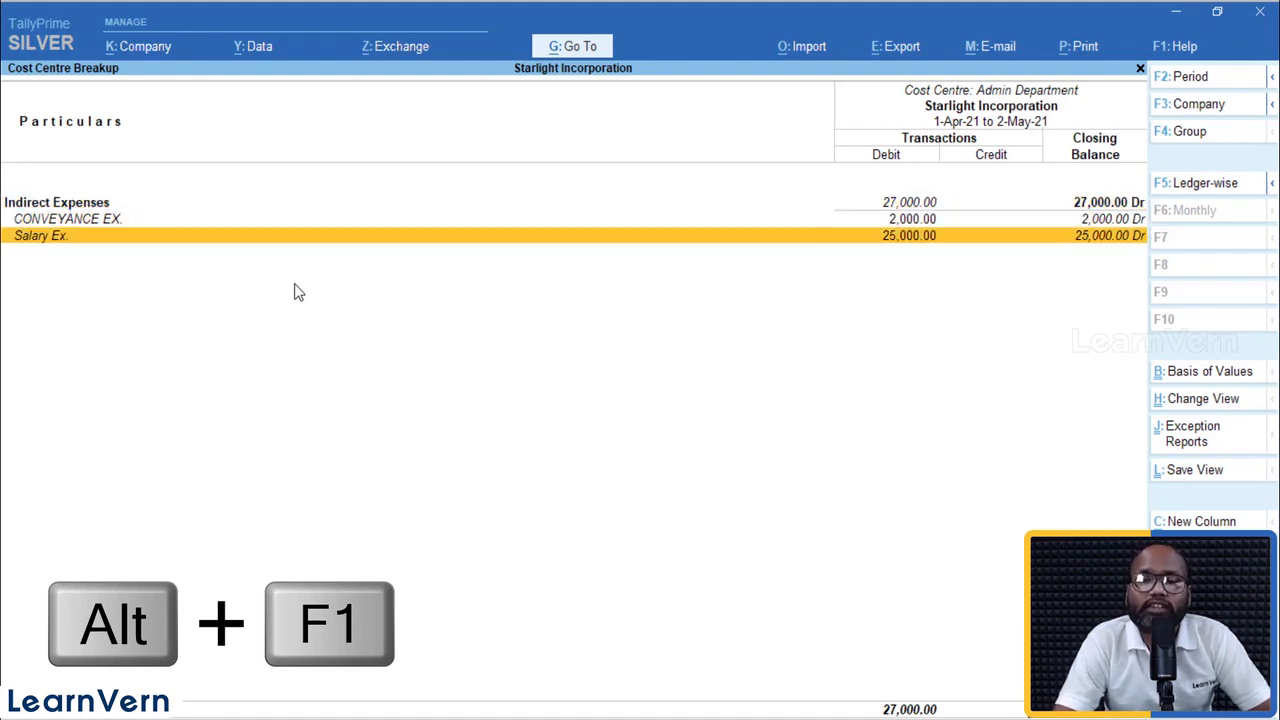
pyautogui.press('Escape')
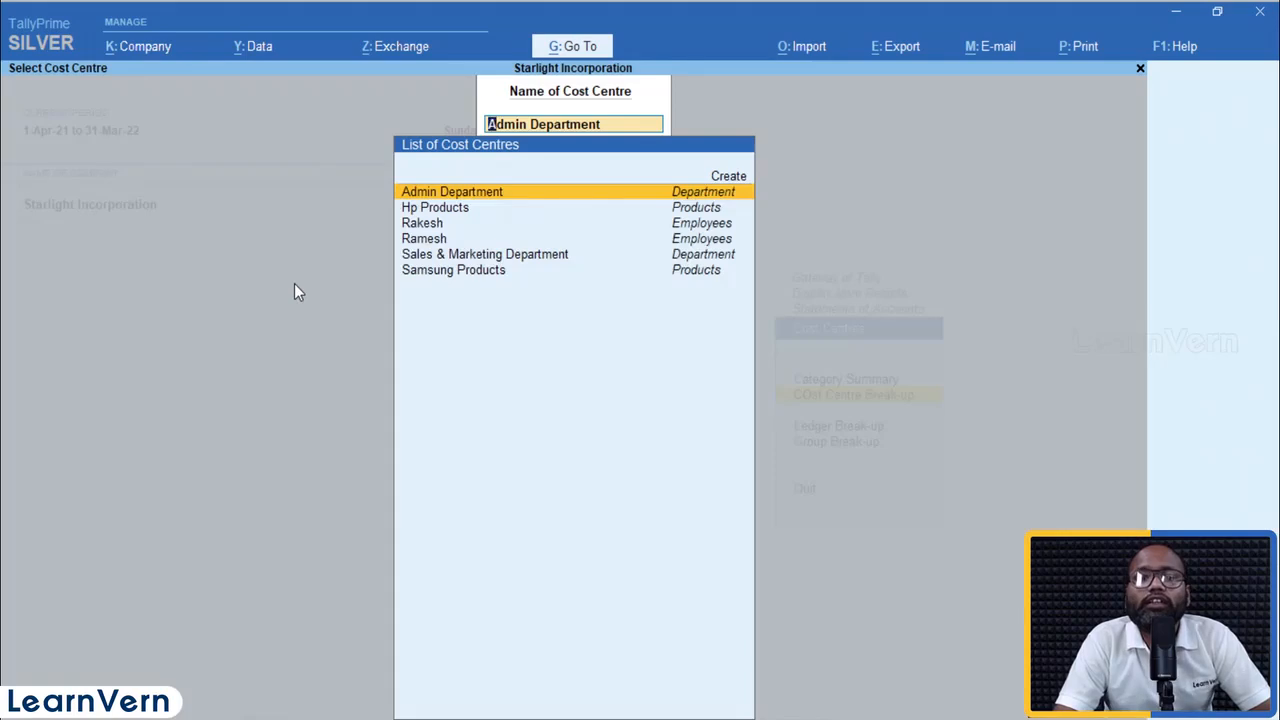
pyautogui.press('Escape')
pyautogui.press('Escape')
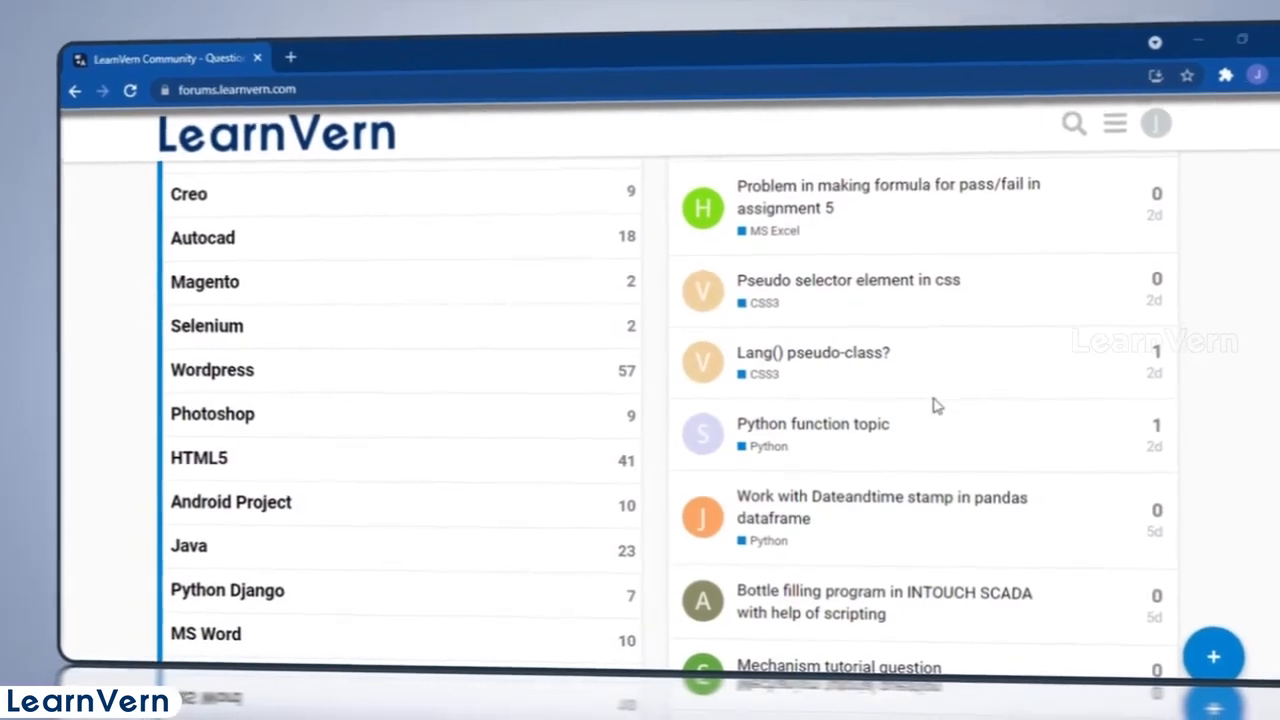
pyautogui.click(237, 458)
pyautogui.scroll(-3, 340, 450)
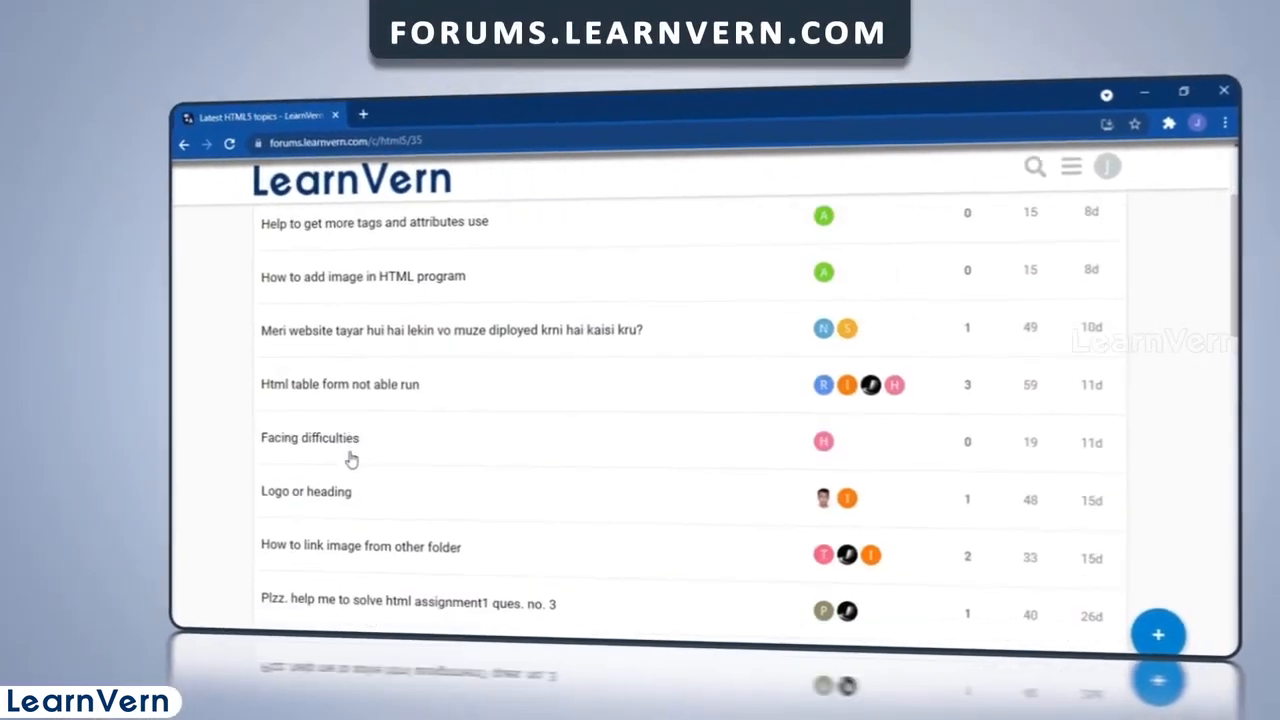
pyautogui.scroll(-3, 369, 500)
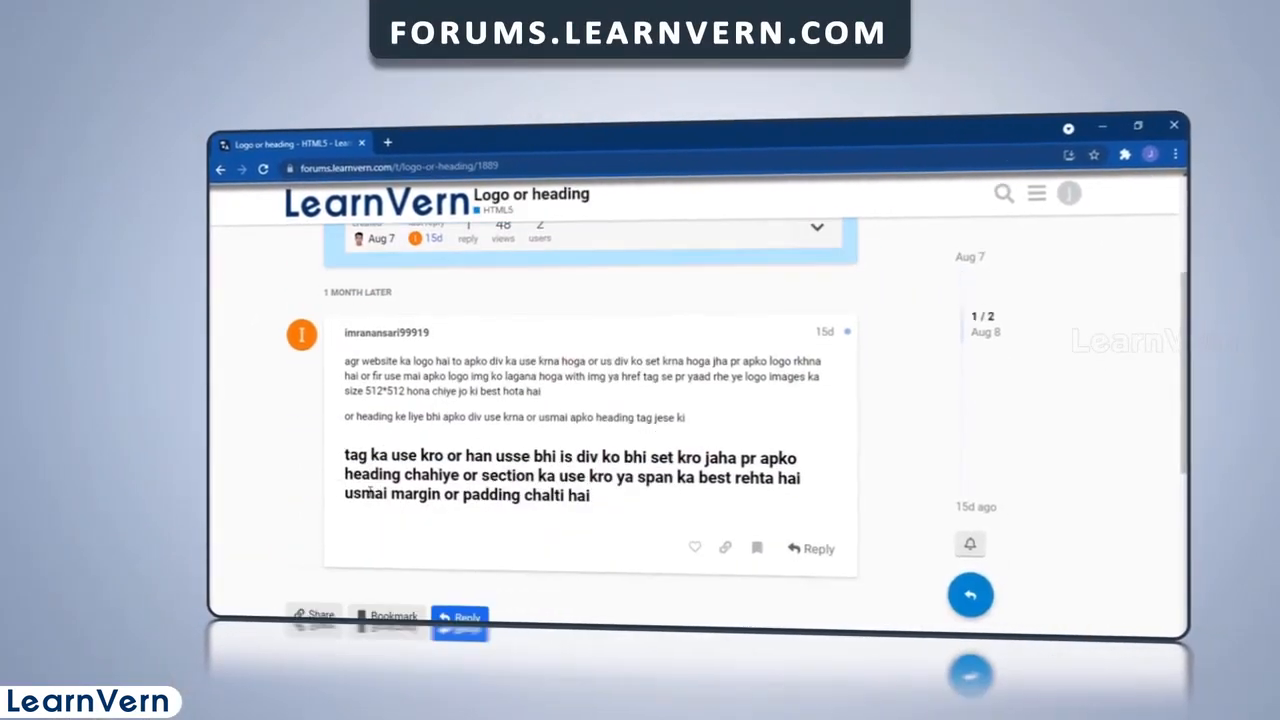